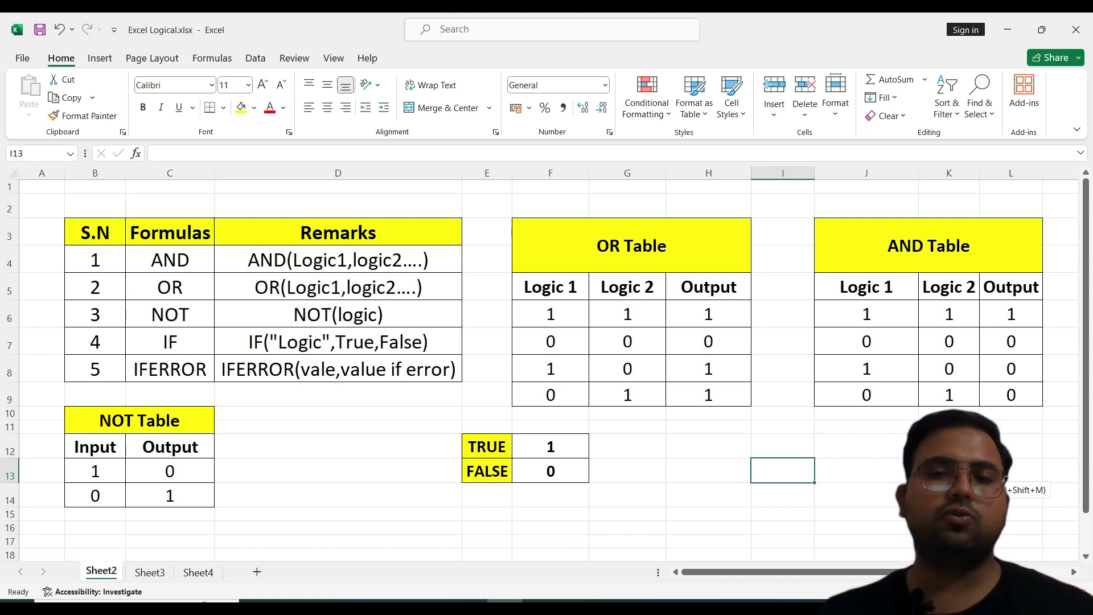
{"action": "left_click", "coordinate": [968, 470]}
{"action": "left_click_drag", "start_coordinate": [891, 371], "coordinate": [935, 335]}
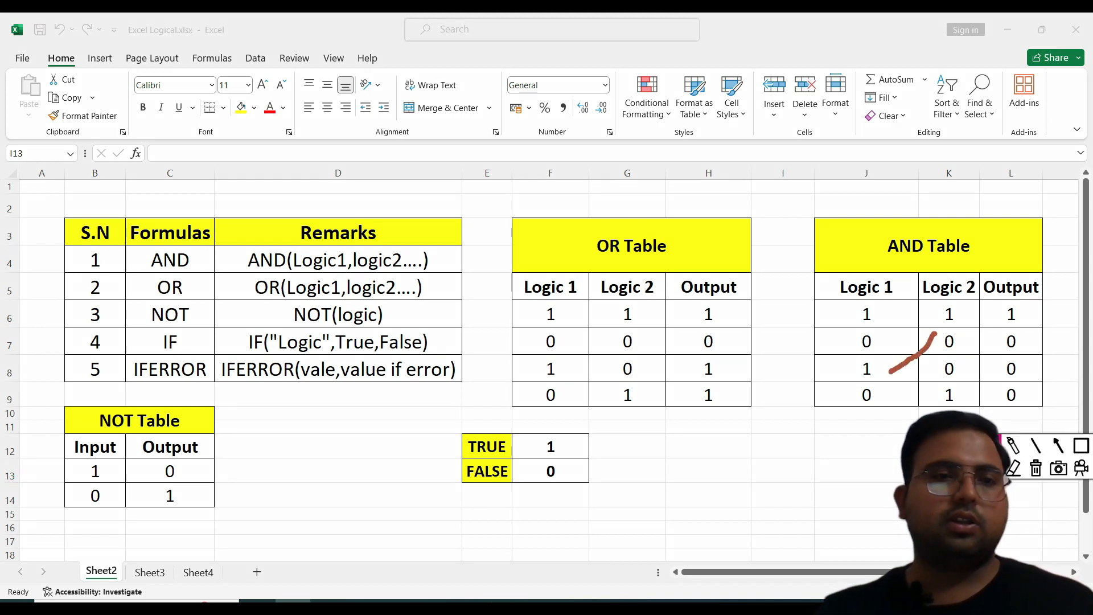
{"action": "left_click_drag", "start_coordinate": [35, 252], "coordinate": [76, 259]}
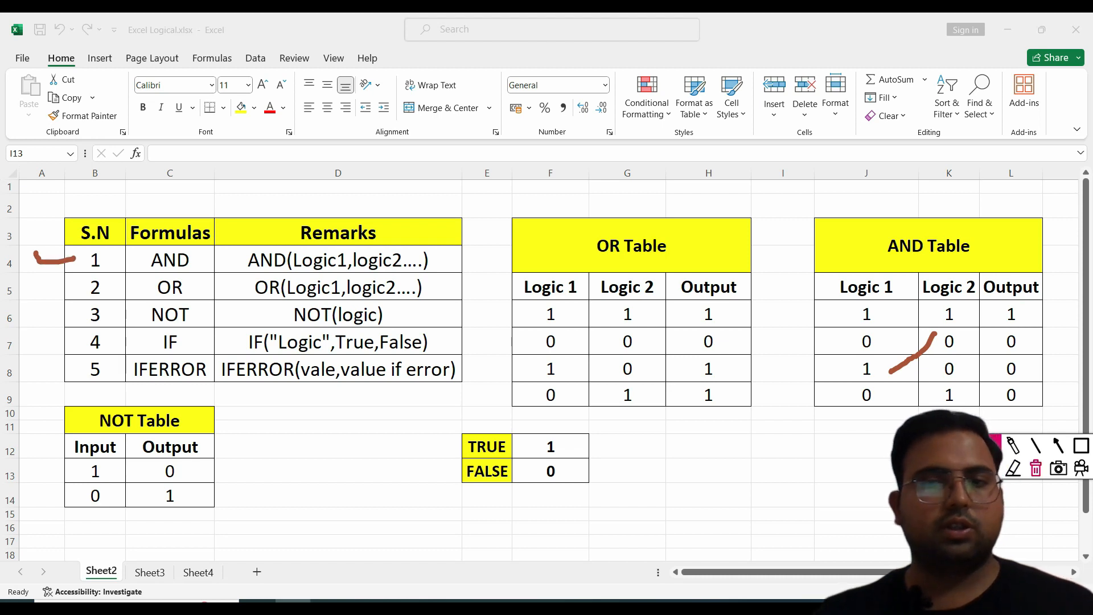
{"action": "left_click", "coordinate": [1035, 468]}
{"action": "left_click_drag", "start_coordinate": [957, 445], "coordinate": [849, 460]}
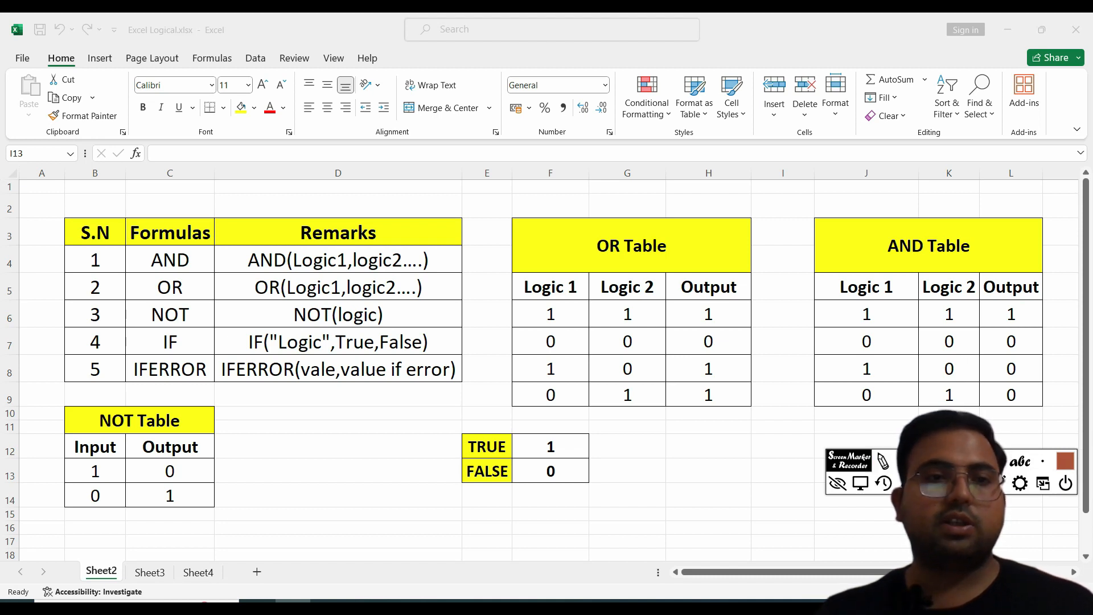
Step: Review the AND, OR and NOT rows of the formulas summary table and their syntax in Remarks
{"action": "mouse_move", "coordinate": [41, 224]}
{"action": "left_mouse_down"}
{"action": "mouse_move", "coordinate": [321, 272]}
{"action": "mouse_move", "coordinate": [455, 276]}
{"action": "left_mouse_up"}
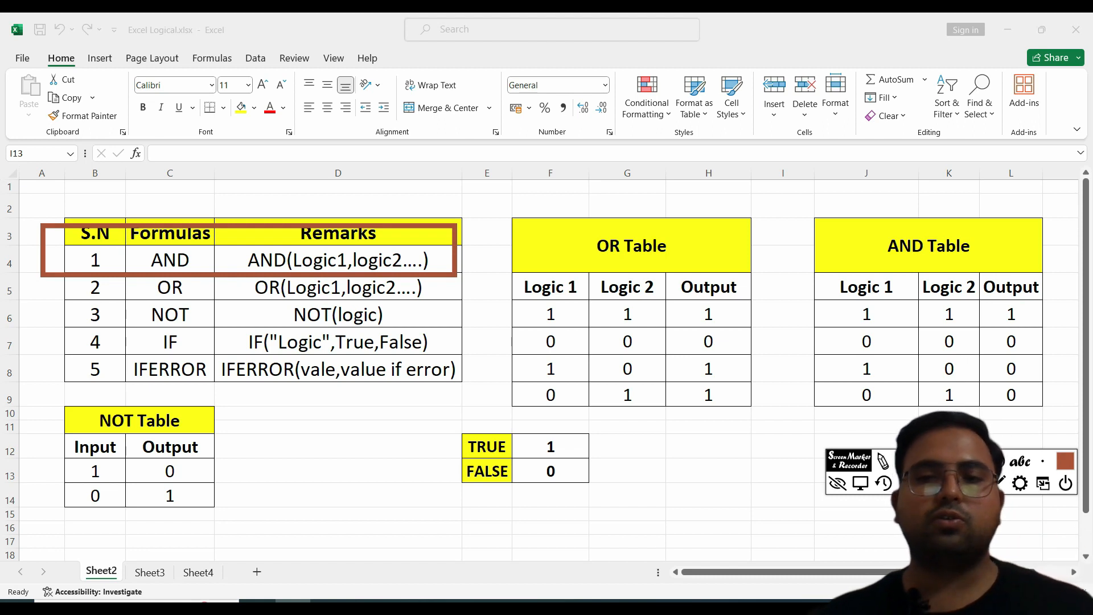
{"action": "key", "text": "ctrl+z"}
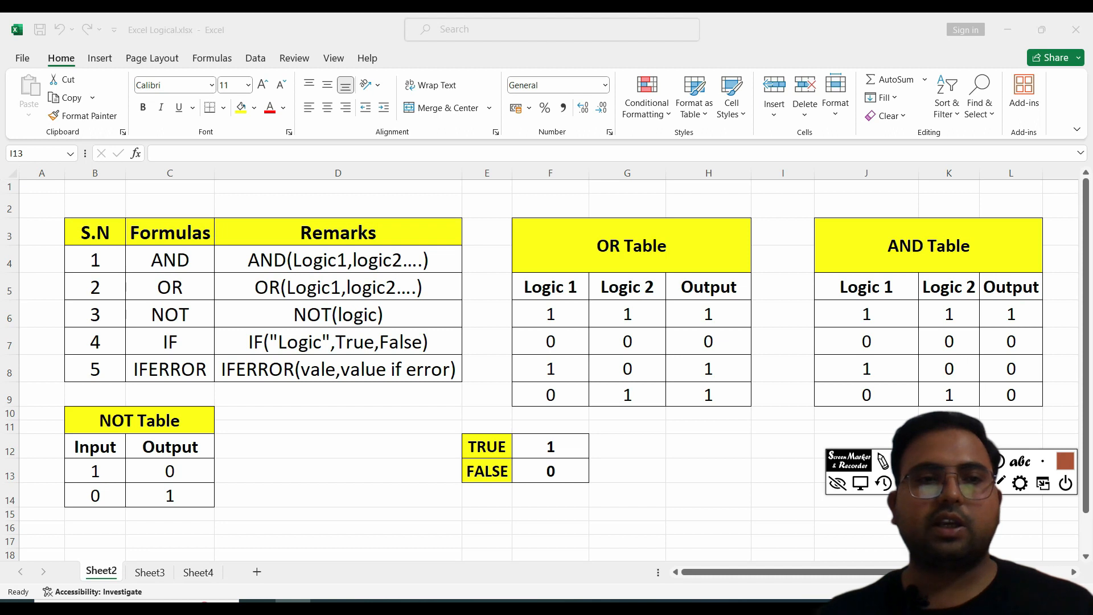
{"action": "mouse_move", "coordinate": [33, 272]}
{"action": "left_mouse_down"}
{"action": "mouse_move", "coordinate": [113, 288]}
{"action": "mouse_move", "coordinate": [454, 307]}
{"action": "left_mouse_up"}
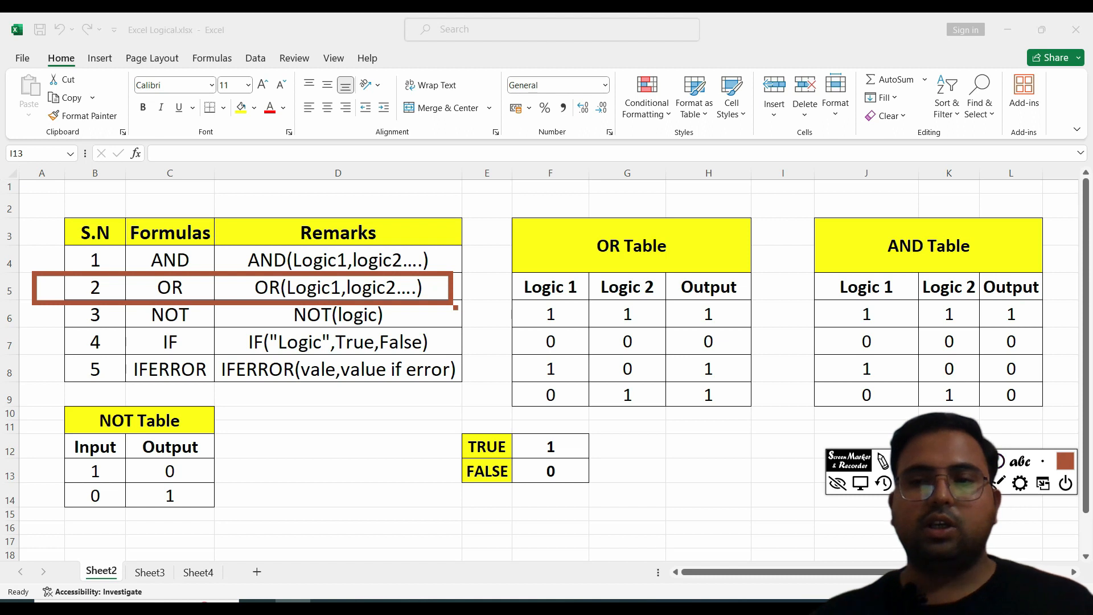
{"action": "key", "text": "Escape"}
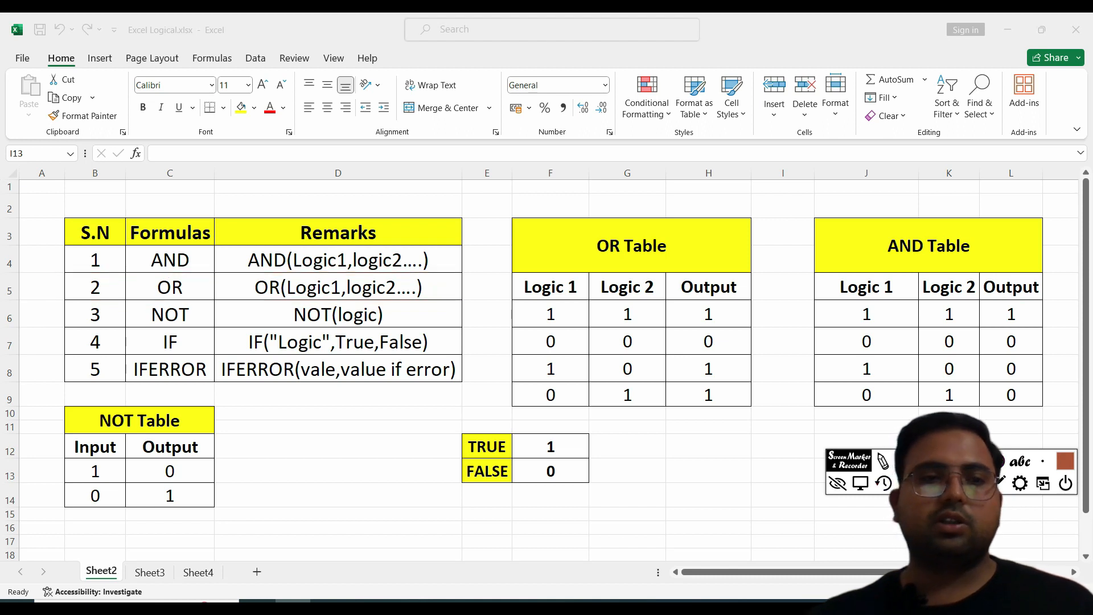
{"action": "mouse_move", "coordinate": [42, 296]}
{"action": "left_mouse_down"}
{"action": "mouse_move", "coordinate": [299, 333]}
{"action": "mouse_move", "coordinate": [427, 331]}
{"action": "left_mouse_up"}
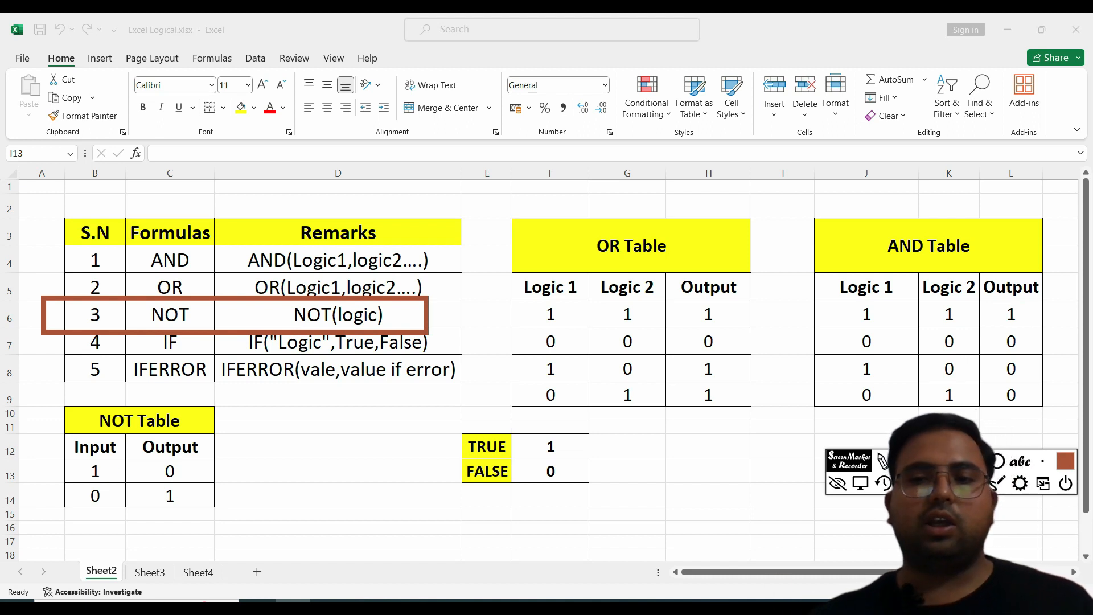
{"action": "key", "text": "ctrl+z"}
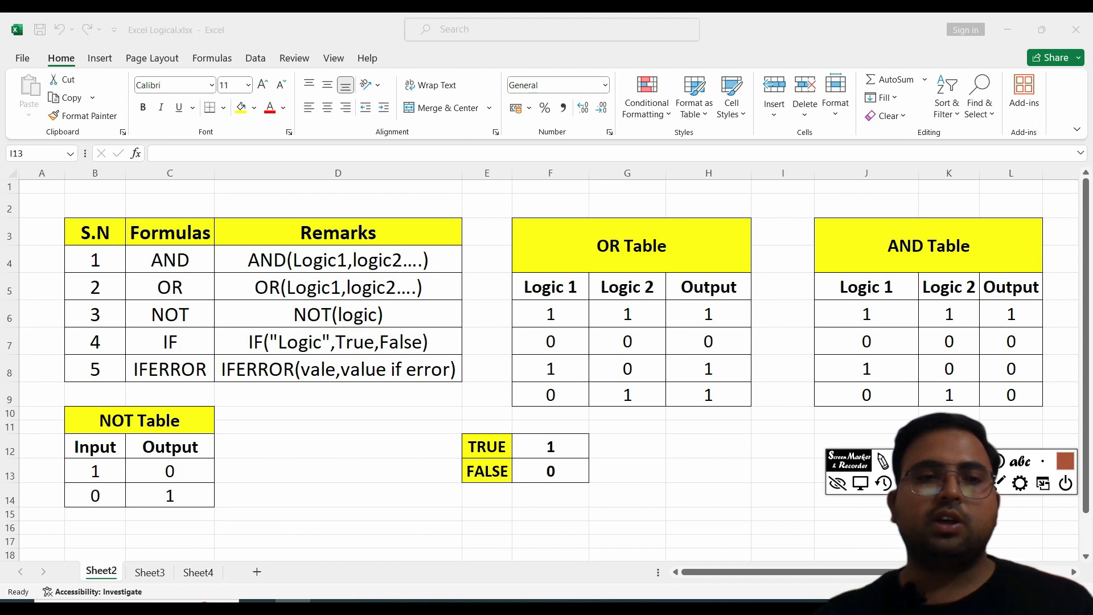
Step: Examine the IF and IFERROR rows, focusing on the argument parts of each syntax in Remarks
{"action": "mouse_move", "coordinate": [32, 321]}
{"action": "left_mouse_down"}
{"action": "mouse_move", "coordinate": [204, 356]}
{"action": "mouse_move", "coordinate": [459, 357]}
{"action": "left_mouse_up"}
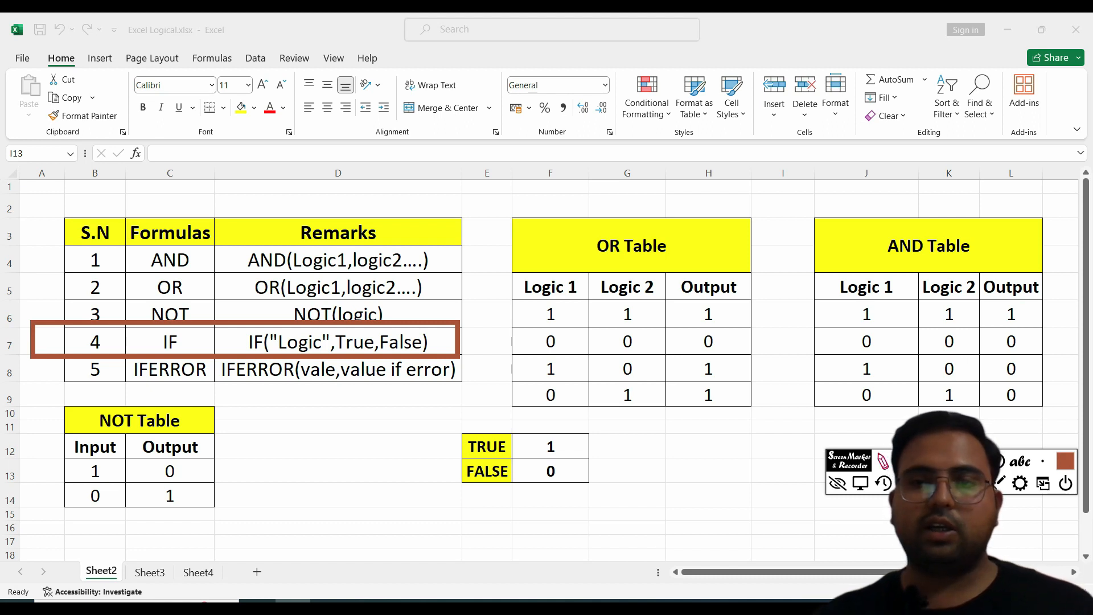
{"action": "mouse_move", "coordinate": [333, 329]}
{"action": "left_mouse_down"}
{"action": "mouse_move", "coordinate": [379, 335]}
{"action": "mouse_move", "coordinate": [377, 347]}
{"action": "mouse_move", "coordinate": [345, 348]}
{"action": "left_mouse_up"}
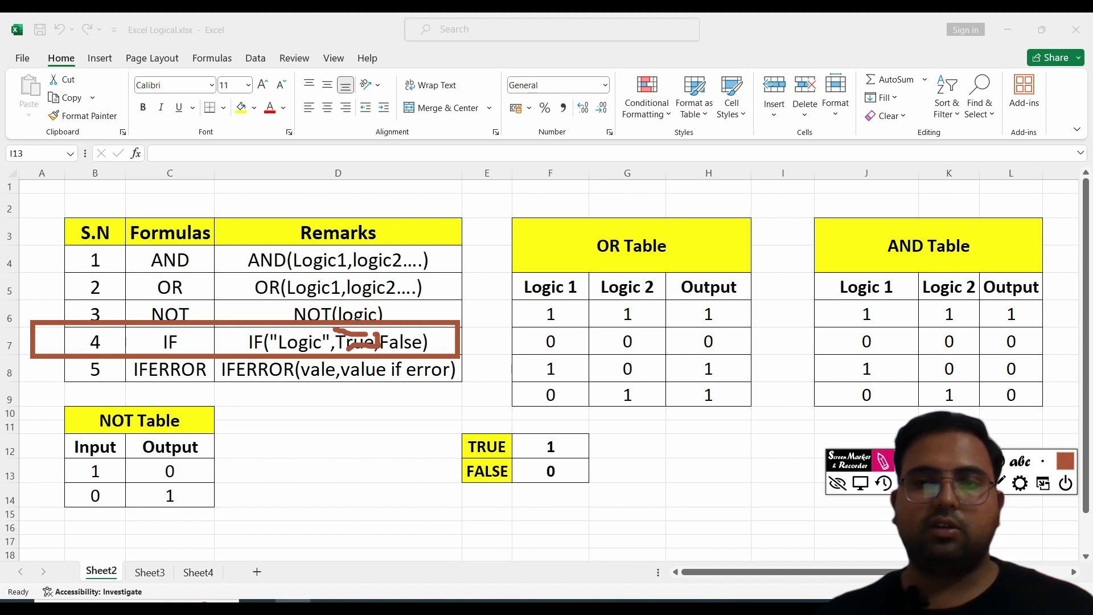
{"action": "key", "text": "Escape"}
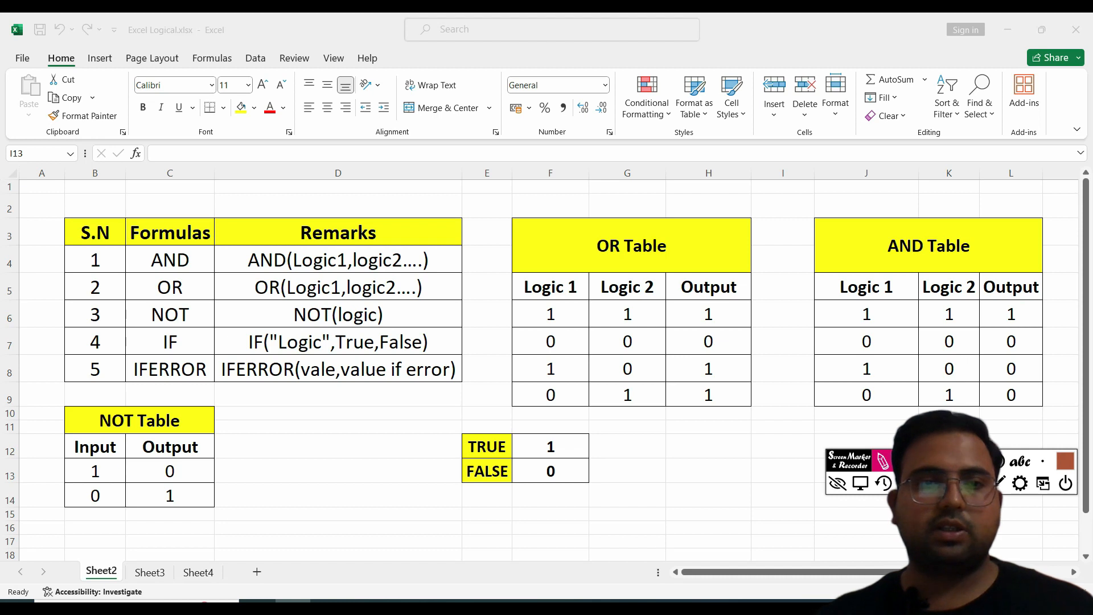
{"action": "mouse_move", "coordinate": [322, 330]}
{"action": "left_mouse_down"}
{"action": "mouse_move", "coordinate": [376, 330]}
{"action": "mouse_move", "coordinate": [378, 340]}
{"action": "left_mouse_up"}
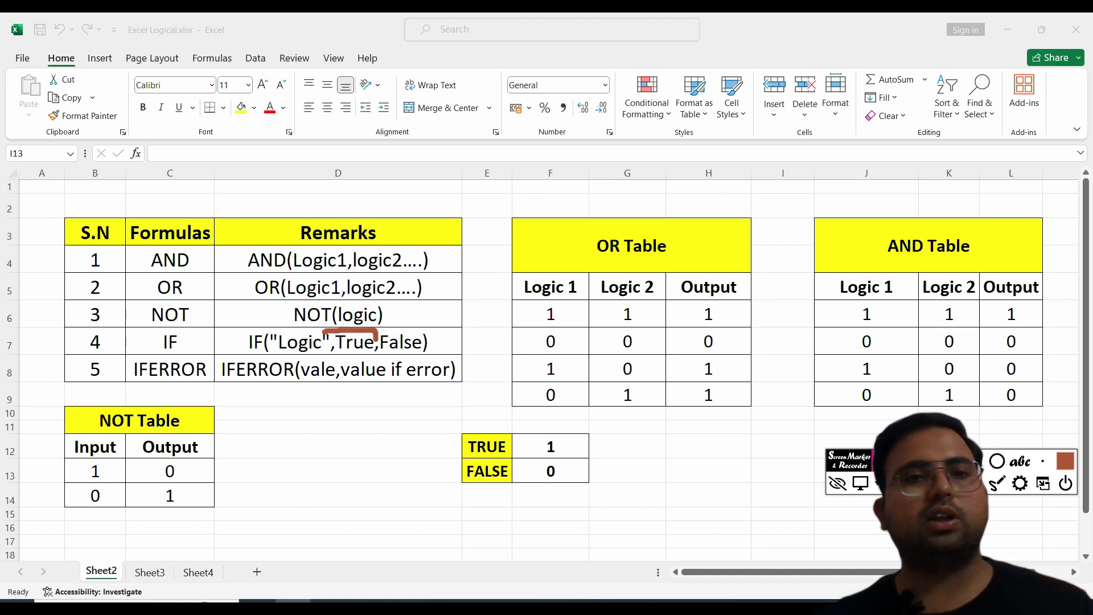
{"action": "left_click_drag", "start_coordinate": [380, 329], "coordinate": [432, 329]}
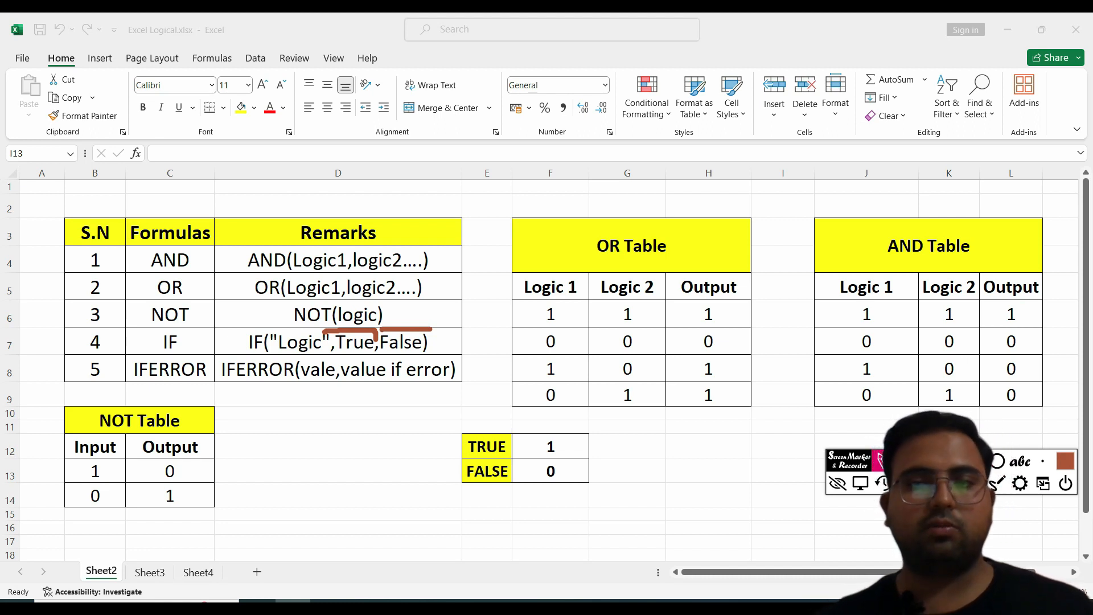
{"action": "key", "text": "Escape"}
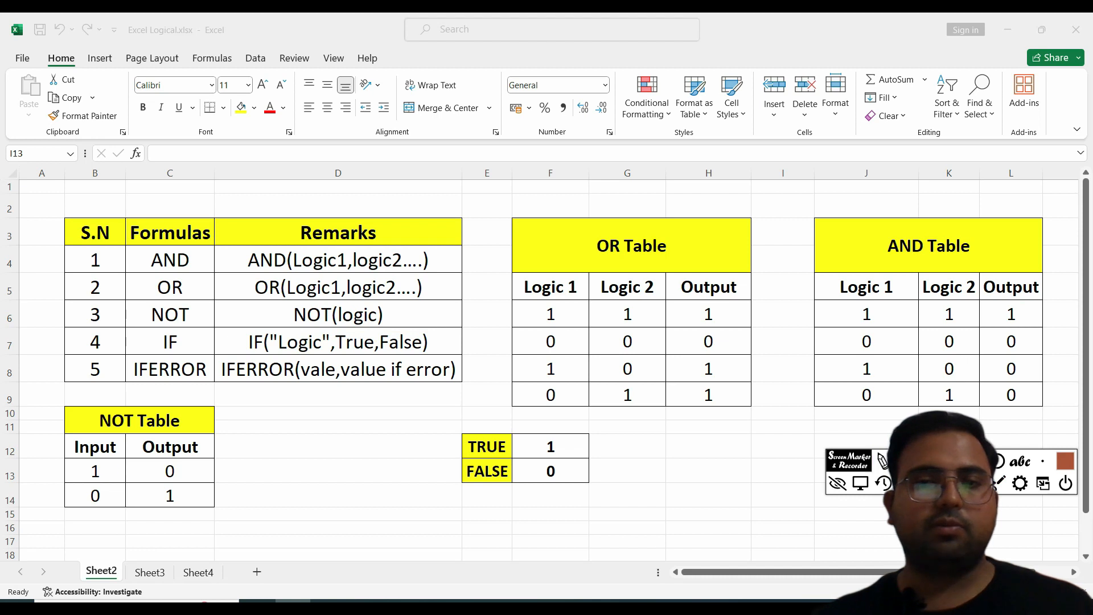
{"action": "mouse_move", "coordinate": [59, 347]}
{"action": "left_mouse_down"}
{"action": "mouse_move", "coordinate": [341, 395]}
{"action": "mouse_move", "coordinate": [478, 389]}
{"action": "left_mouse_up"}
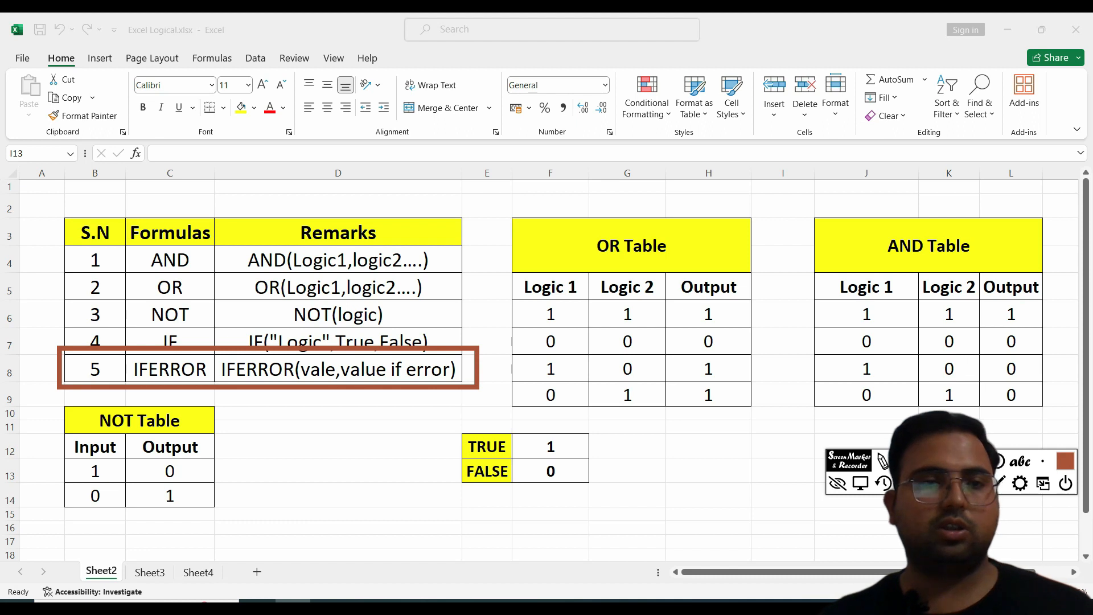
{"action": "left_click_drag", "start_coordinate": [208, 328], "coordinate": [311, 364]}
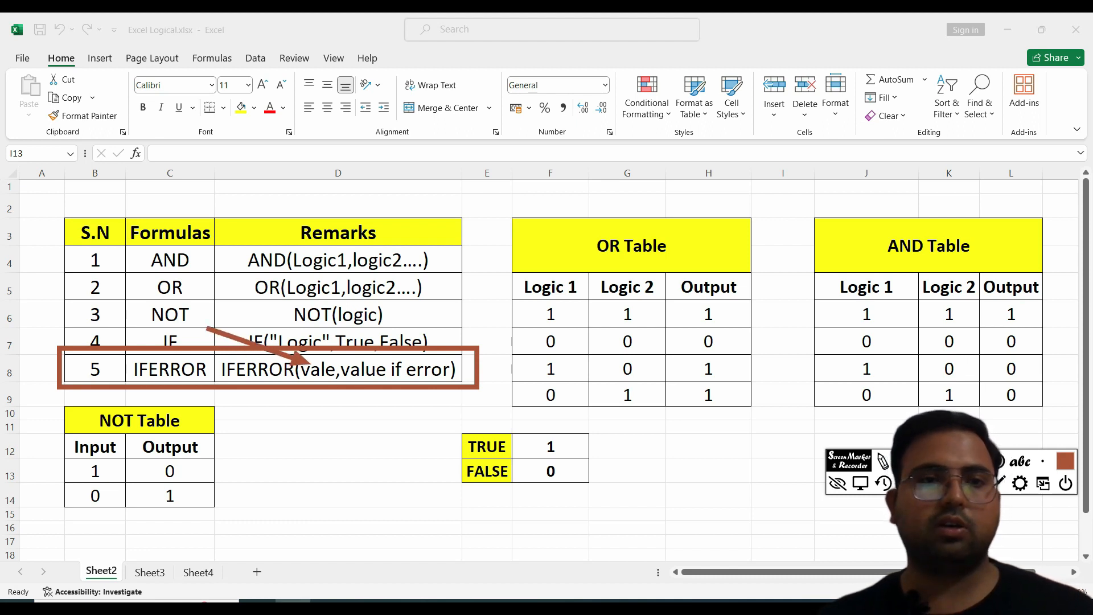
{"action": "mouse_move", "coordinate": [242, 302]}
{"action": "left_mouse_down"}
{"action": "mouse_move", "coordinate": [345, 328]}
{"action": "mouse_move", "coordinate": [382, 359]}
{"action": "left_mouse_up"}
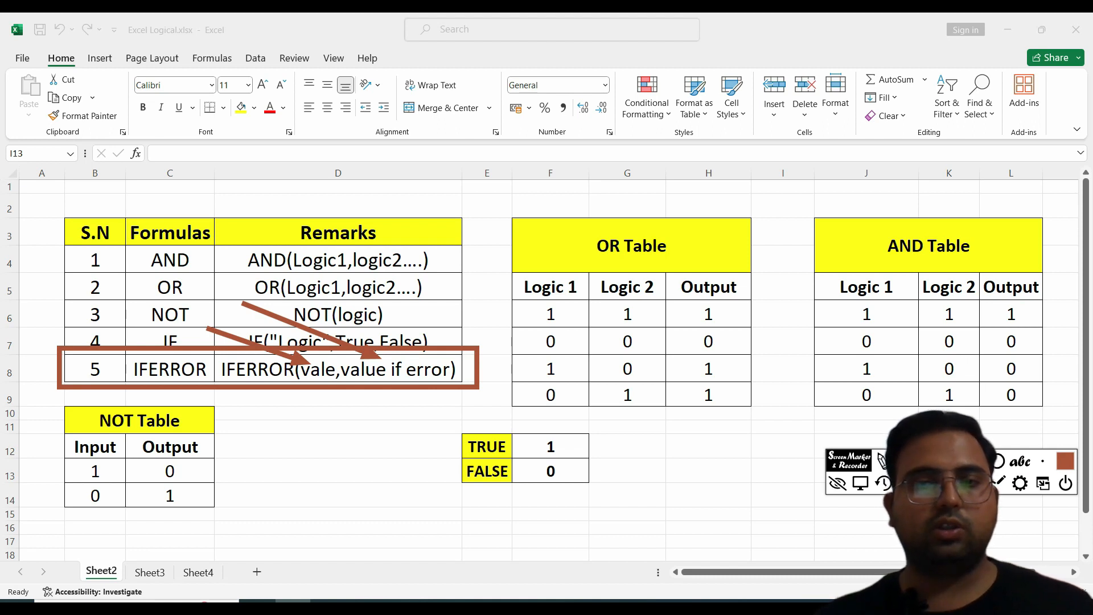
{"action": "key", "text": "Escape"}
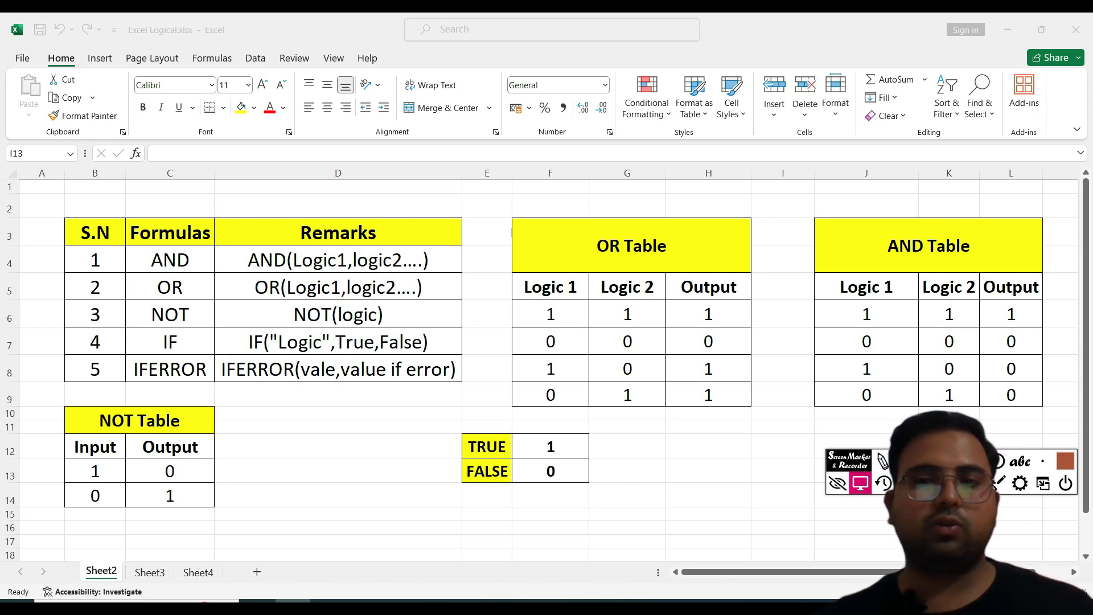
Step: Examine the TRUE and FALSE block with their numeric equivalents 1 and 0
{"action": "left_click_drag", "start_coordinate": [423, 410], "coordinate": [635, 511]}
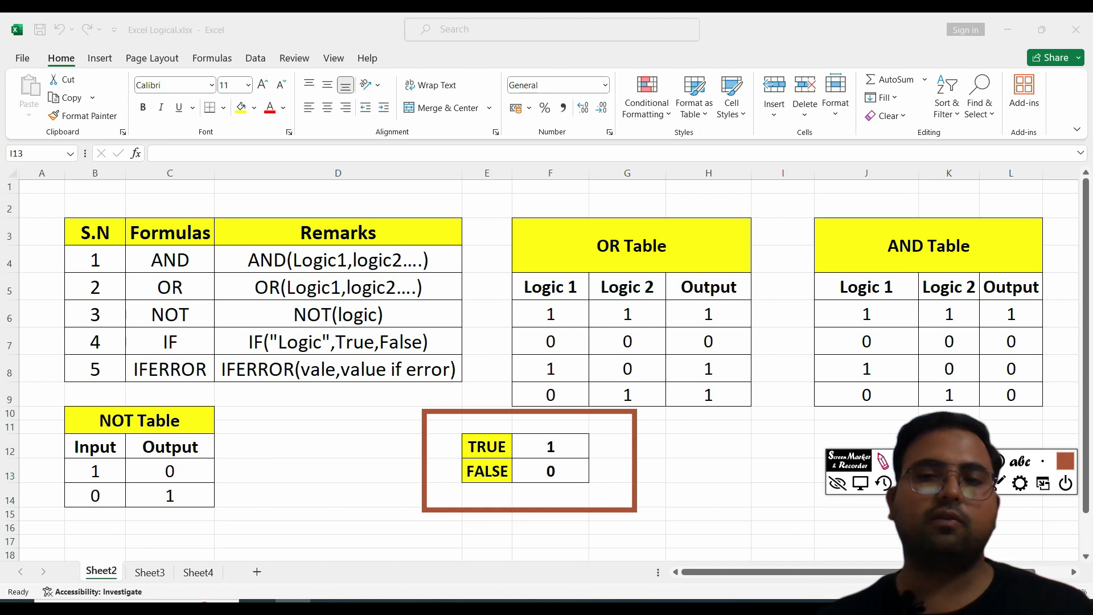
{"action": "mouse_move", "coordinate": [569, 449]}
{"action": "left_mouse_down"}
{"action": "mouse_move", "coordinate": [602, 448]}
{"action": "mouse_move", "coordinate": [605, 471]}
{"action": "left_mouse_up"}
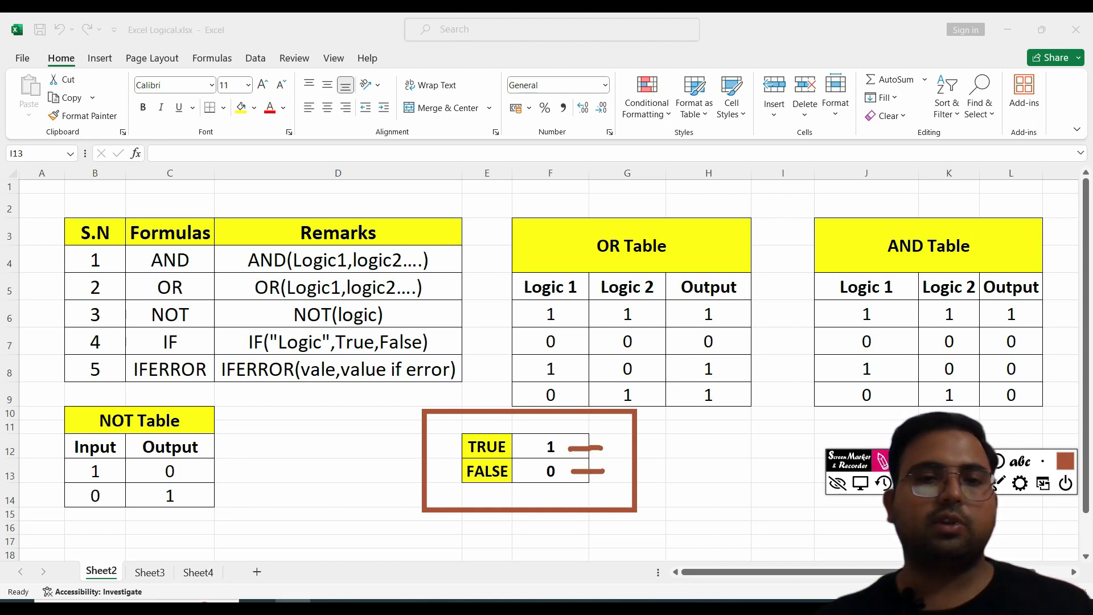
{"action": "mouse_move", "coordinate": [446, 436]}
{"action": "left_mouse_down"}
{"action": "mouse_move", "coordinate": [494, 422]}
{"action": "mouse_move", "coordinate": [522, 448]}
{"action": "mouse_move", "coordinate": [443, 462]}
{"action": "mouse_move", "coordinate": [451, 431]}
{"action": "mouse_move", "coordinate": [472, 456]}
{"action": "mouse_move", "coordinate": [511, 454]}
{"action": "mouse_move", "coordinate": [506, 491]}
{"action": "mouse_move", "coordinate": [453, 490]}
{"action": "mouse_move", "coordinate": [444, 465]}
{"action": "left_mouse_up"}
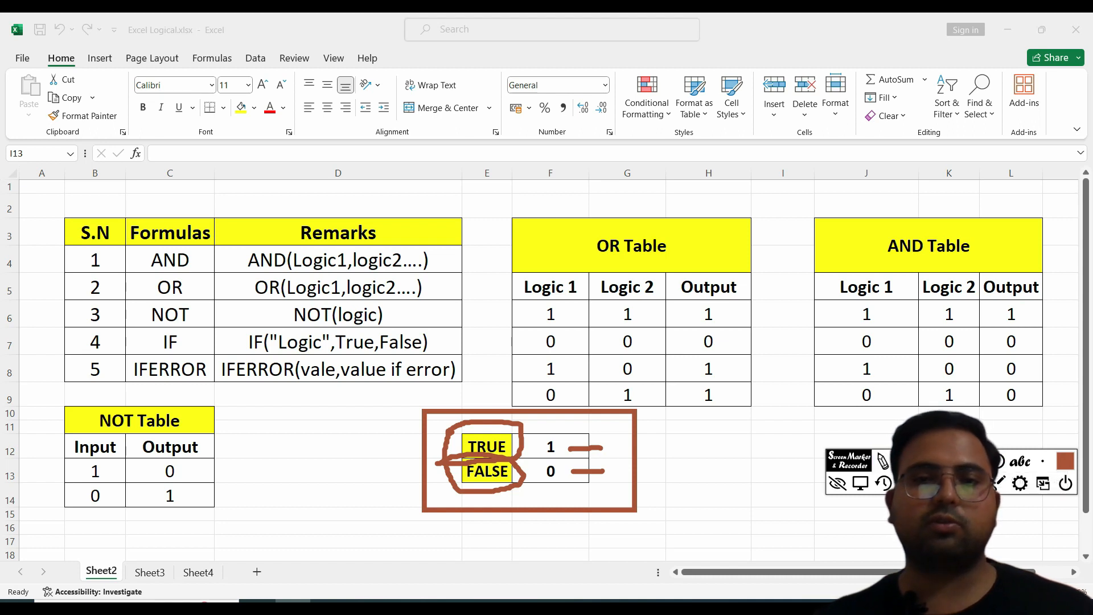
{"action": "key", "text": "Escape"}
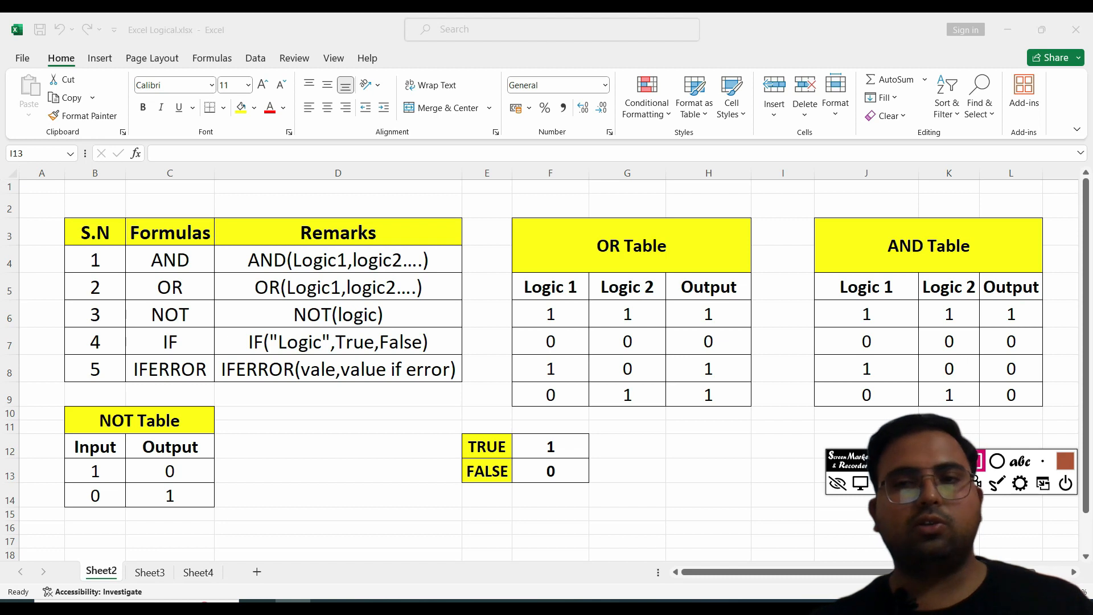
Step: Examine the AND Table, focusing on the first row where both logic inputs and the output are 1
{"action": "mouse_move", "coordinate": [791, 258]}
{"action": "left_mouse_down"}
{"action": "mouse_move", "coordinate": [970, 334]}
{"action": "mouse_move", "coordinate": [1048, 393]}
{"action": "mouse_move", "coordinate": [1059, 420]}
{"action": "left_mouse_up"}
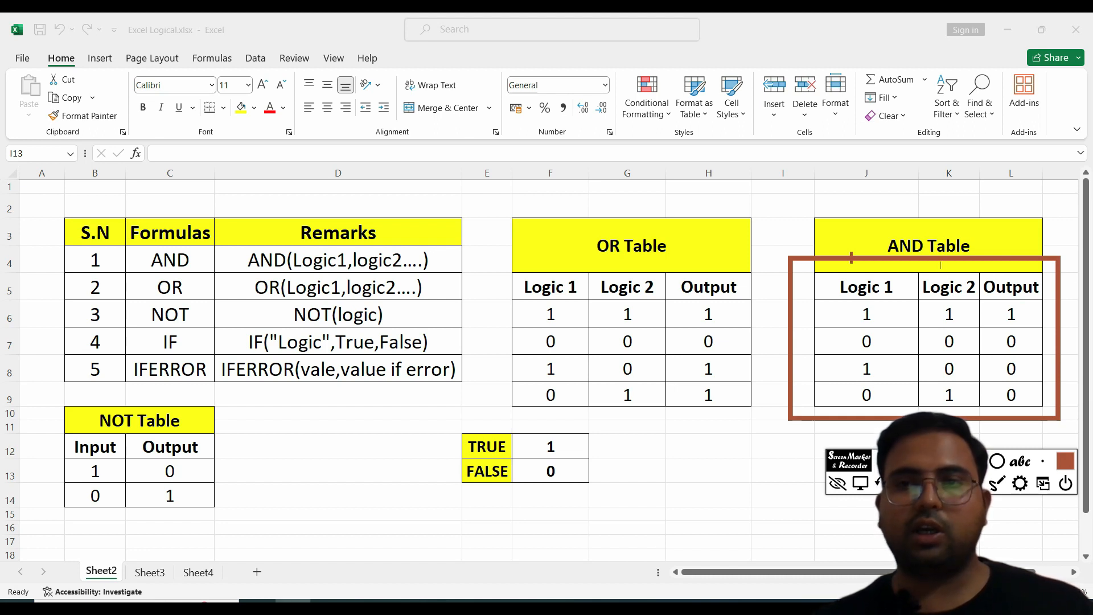
{"action": "mouse_move", "coordinate": [995, 260]}
{"action": "left_mouse_down"}
{"action": "mouse_move", "coordinate": [932, 179]}
{"action": "mouse_move", "coordinate": [1027, 261]}
{"action": "mouse_move", "coordinate": [1025, 305]}
{"action": "mouse_move", "coordinate": [1004, 308]}
{"action": "mouse_move", "coordinate": [985, 380]}
{"action": "mouse_move", "coordinate": [983, 280]}
{"action": "left_mouse_up"}
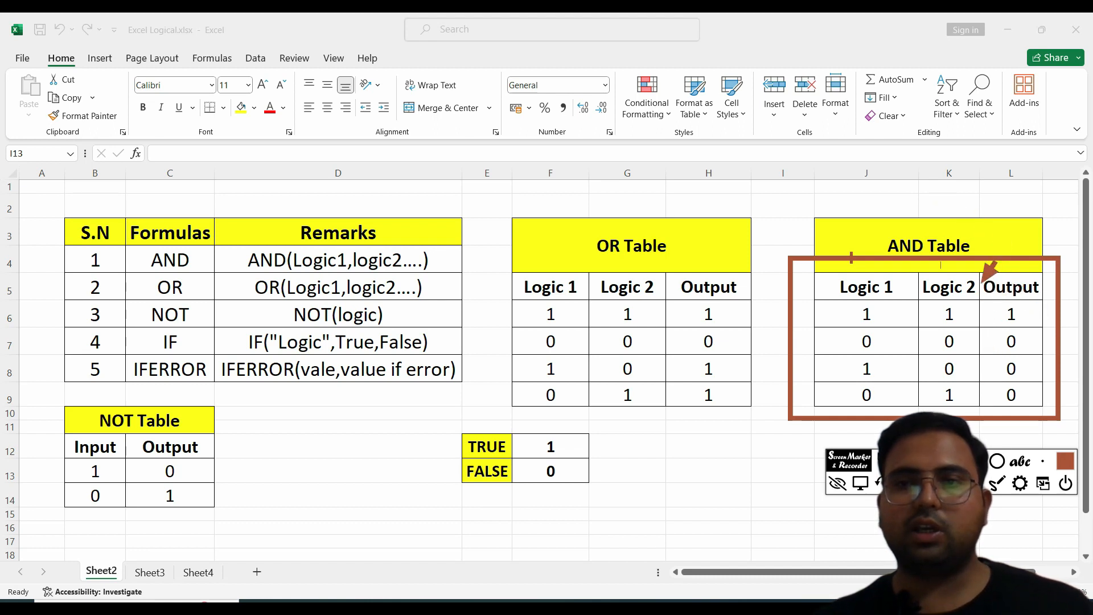
{"action": "left_click", "coordinate": [882, 483]}
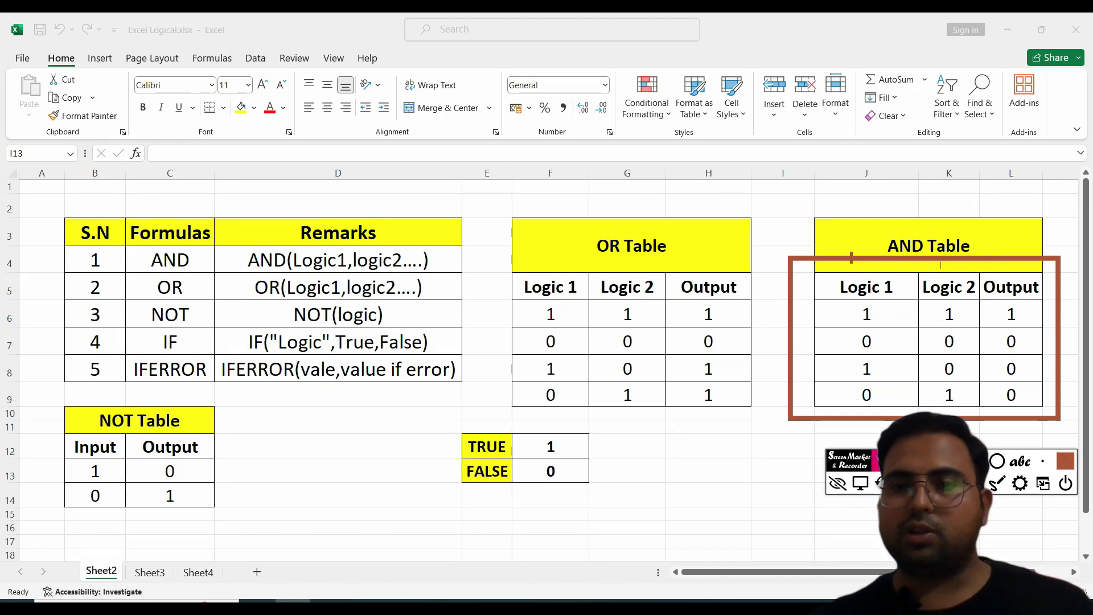
{"action": "mouse_move", "coordinate": [804, 287]}
{"action": "left_mouse_down"}
{"action": "mouse_move", "coordinate": [906, 319]}
{"action": "mouse_move", "coordinate": [1043, 326]}
{"action": "left_mouse_up"}
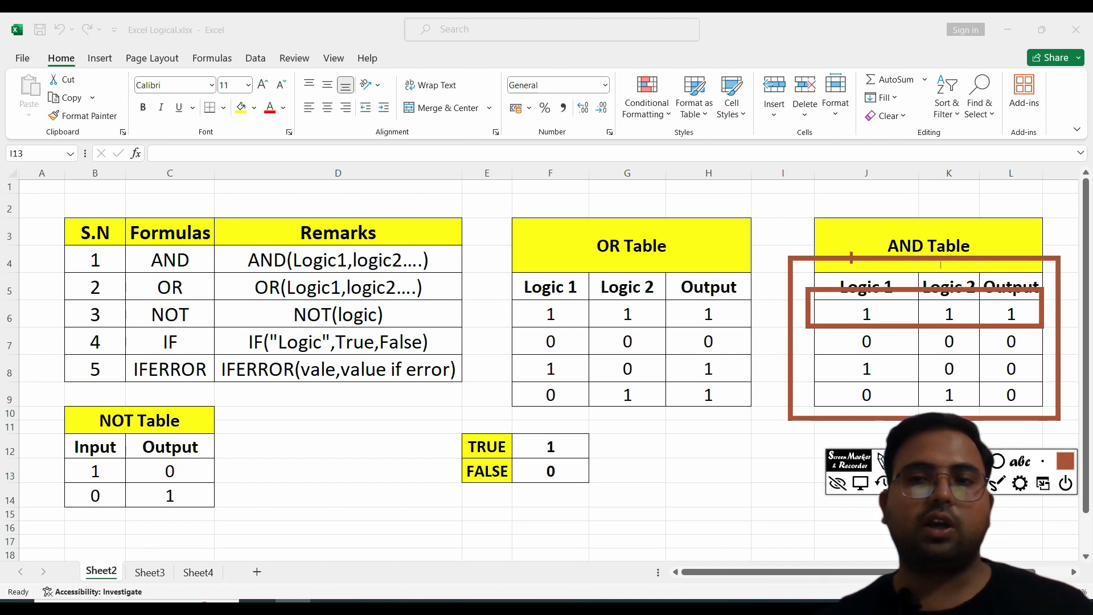
{"action": "mouse_move", "coordinate": [1007, 326]}
{"action": "left_mouse_down"}
{"action": "mouse_move", "coordinate": [993, 362]}
{"action": "mouse_move", "coordinate": [996, 308]}
{"action": "mouse_move", "coordinate": [1006, 312]}
{"action": "mouse_move", "coordinate": [984, 365]}
{"action": "left_mouse_up"}
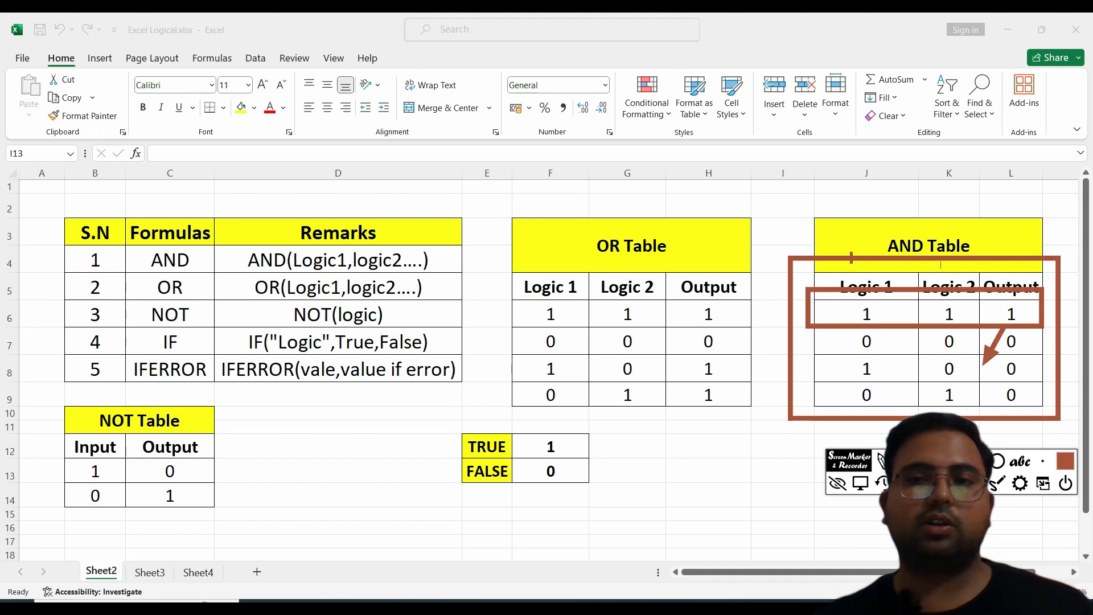
{"action": "left_click", "coordinate": [883, 483]}
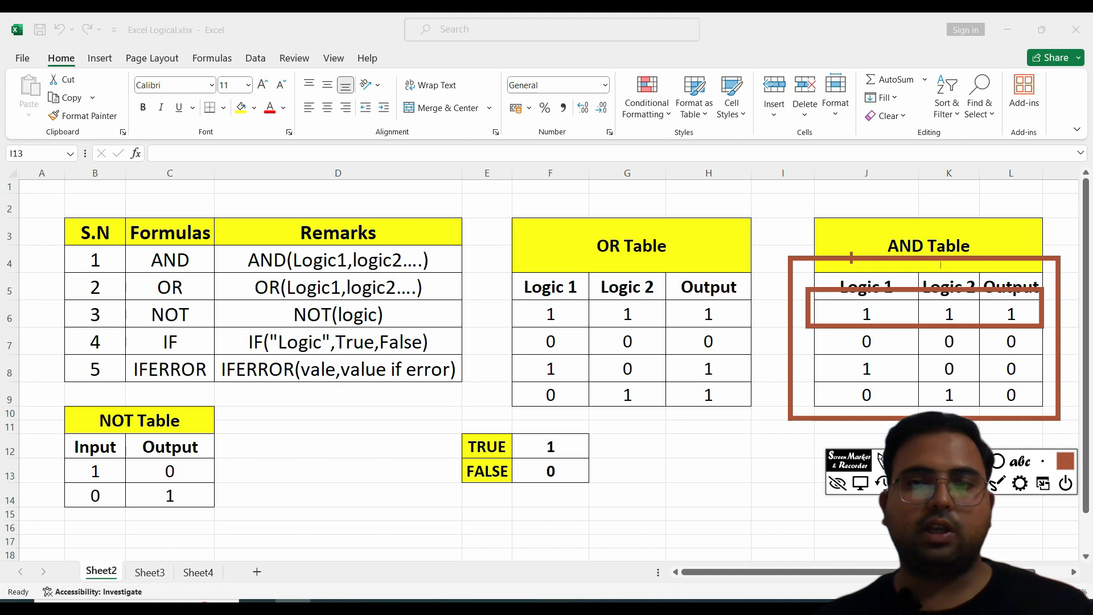
{"action": "left_click_drag", "start_coordinate": [975, 291], "coordinate": [1039, 334]}
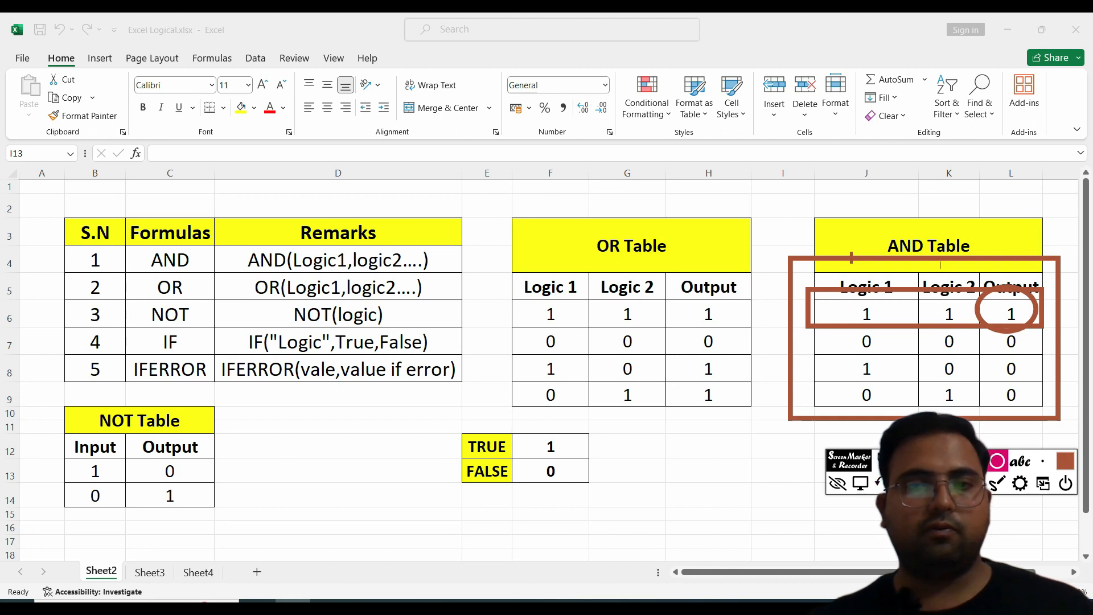
{"action": "left_click", "coordinate": [941, 484]}
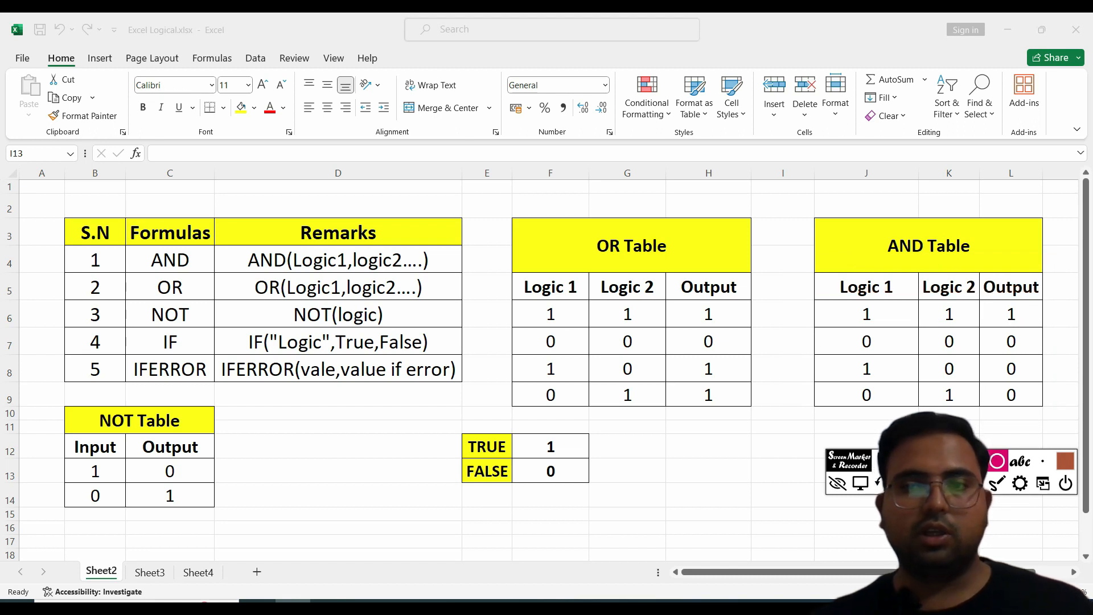
Step: Compare the AND Table's Logic 1 and Logic 2 inputs with the Output column for each remaining row
{"action": "mouse_move", "coordinate": [799, 293]}
{"action": "left_mouse_down"}
{"action": "mouse_move", "coordinate": [887, 324]}
{"action": "mouse_move", "coordinate": [948, 312]}
{"action": "mouse_move", "coordinate": [967, 327]}
{"action": "mouse_move", "coordinate": [1042, 325]}
{"action": "left_mouse_up"}
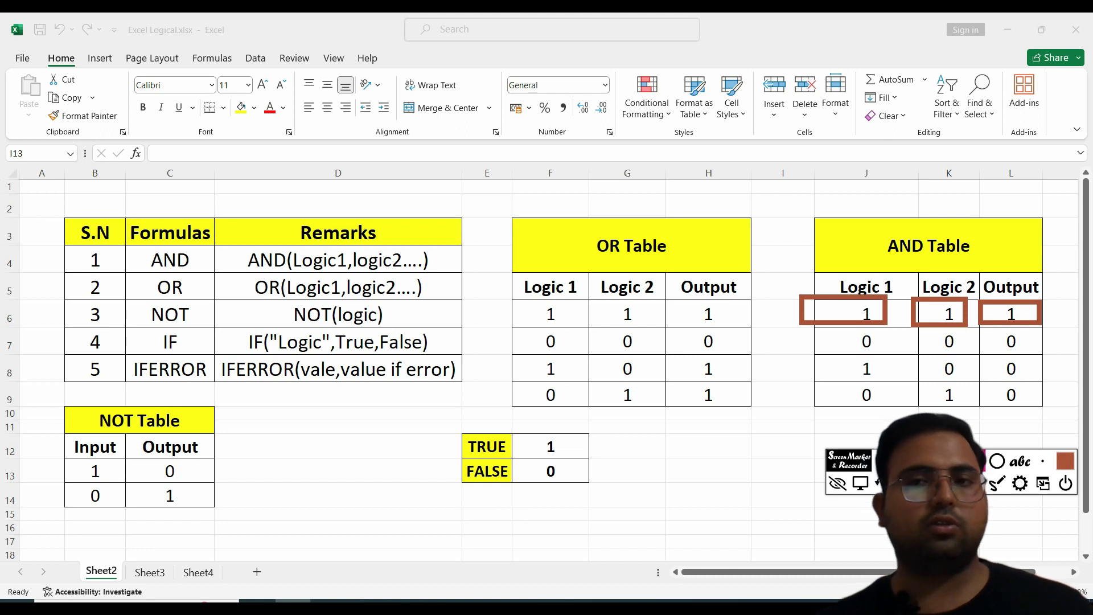
{"action": "left_click_drag", "start_coordinate": [984, 335], "coordinate": [1044, 408]}
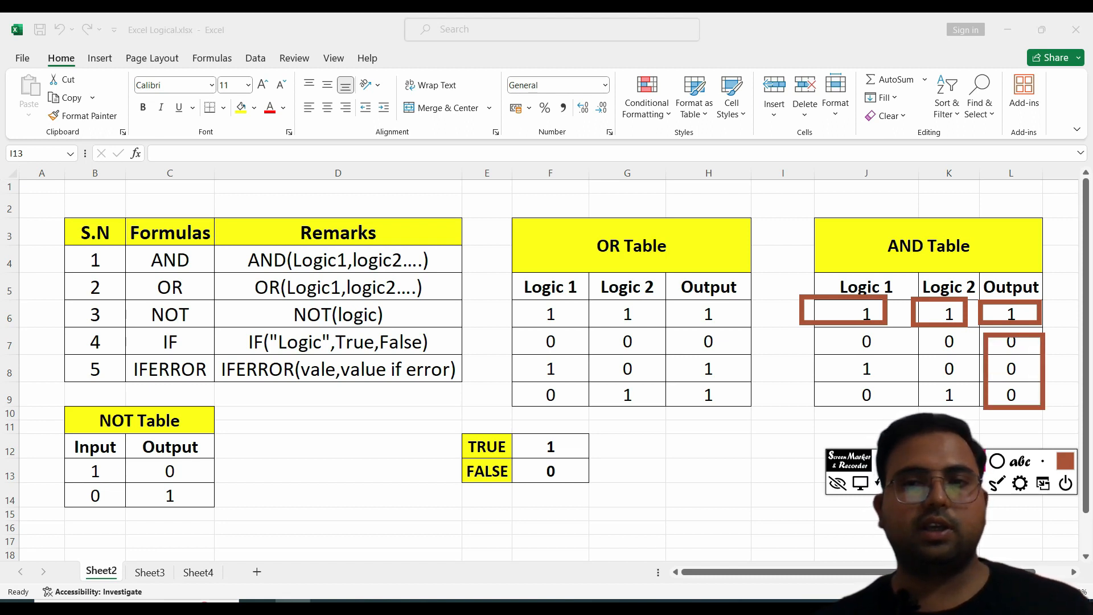
{"action": "mouse_move", "coordinate": [834, 329]}
{"action": "left_mouse_down"}
{"action": "mouse_move", "coordinate": [876, 336]}
{"action": "mouse_move", "coordinate": [891, 356]}
{"action": "mouse_move", "coordinate": [957, 344]}
{"action": "mouse_move", "coordinate": [967, 353]}
{"action": "left_mouse_up"}
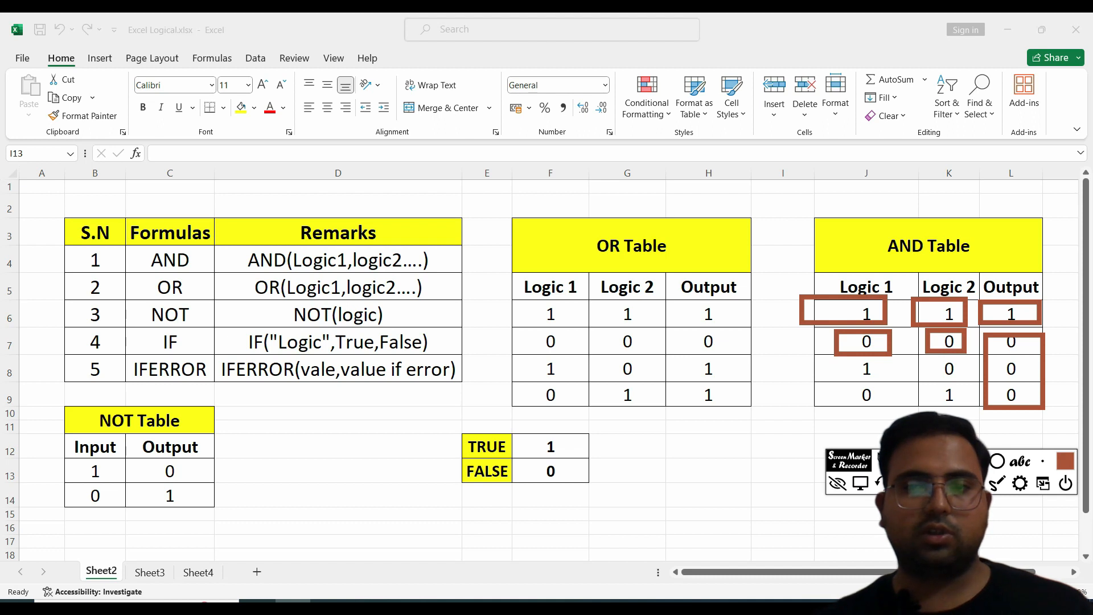
{"action": "key", "text": "Delete"}
{"action": "mouse_move", "coordinate": [825, 328]}
{"action": "left_mouse_down"}
{"action": "mouse_move", "coordinate": [914, 359]}
{"action": "mouse_move", "coordinate": [1035, 353]}
{"action": "left_mouse_up"}
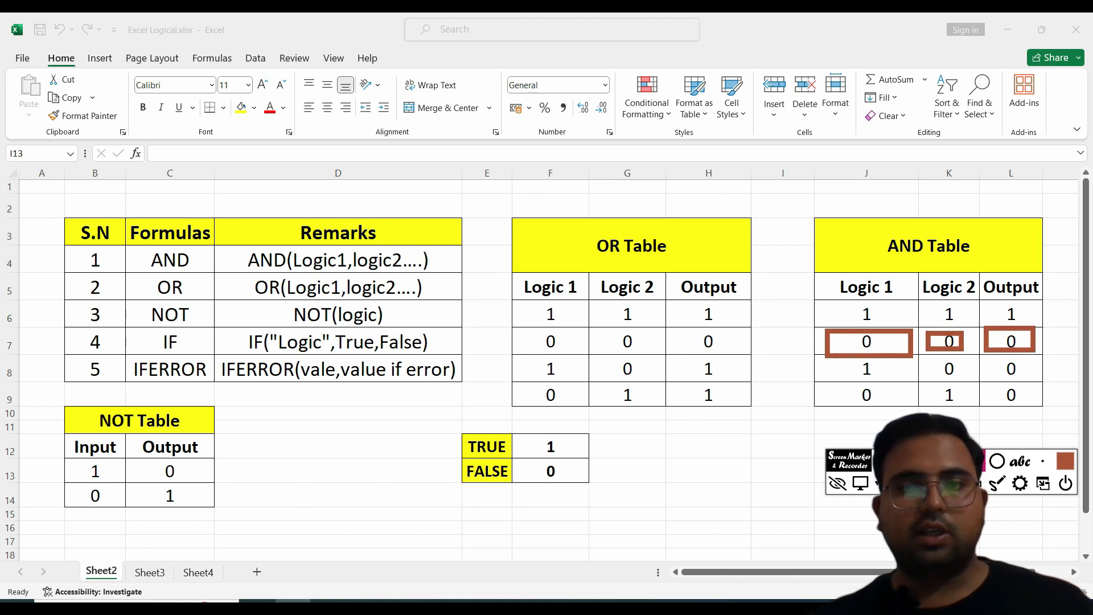
Step: Examine the three AND Table rows whose output is 0
{"action": "mouse_move", "coordinate": [827, 358]}
{"action": "left_mouse_down"}
{"action": "mouse_move", "coordinate": [911, 386]}
{"action": "mouse_move", "coordinate": [970, 379]}
{"action": "mouse_move", "coordinate": [999, 361]}
{"action": "mouse_move", "coordinate": [1034, 380]}
{"action": "left_mouse_up"}
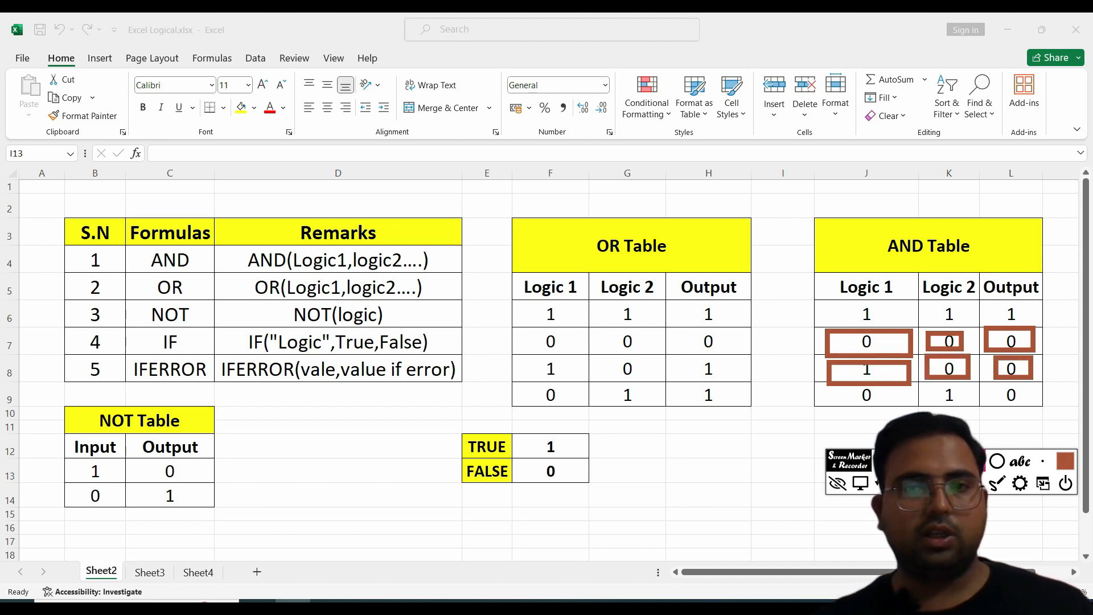
{"action": "mouse_move", "coordinate": [835, 387]}
{"action": "left_mouse_down"}
{"action": "mouse_move", "coordinate": [905, 413]}
{"action": "mouse_move", "coordinate": [1018, 395]}
{"action": "mouse_move", "coordinate": [1040, 411]}
{"action": "left_mouse_up"}
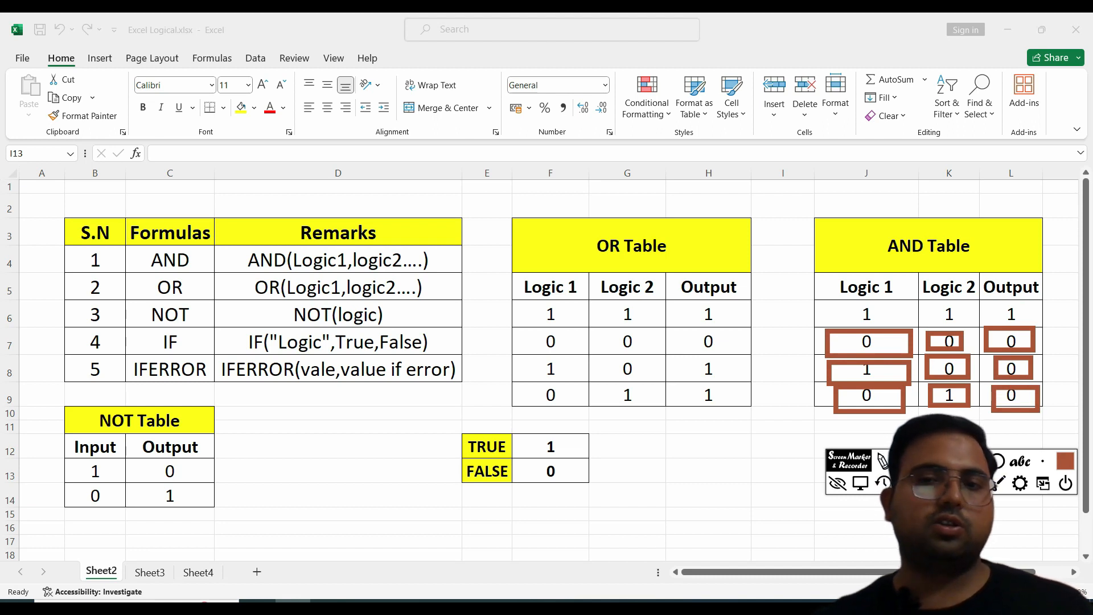
{"action": "key", "text": "Escape"}
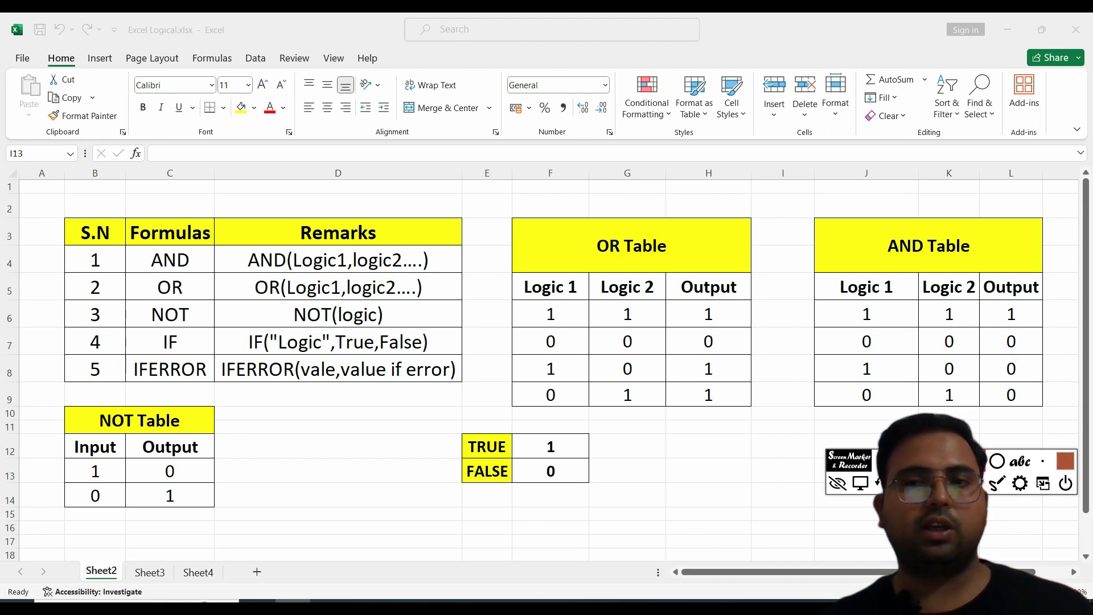
Step: Examine the AND Table's zero outputs against the zero inputs, then the first row of all 1s
{"action": "mouse_move", "coordinate": [983, 328]}
{"action": "left_mouse_down"}
{"action": "mouse_move", "coordinate": [1051, 398]}
{"action": "mouse_move", "coordinate": [1041, 410]}
{"action": "left_mouse_up"}
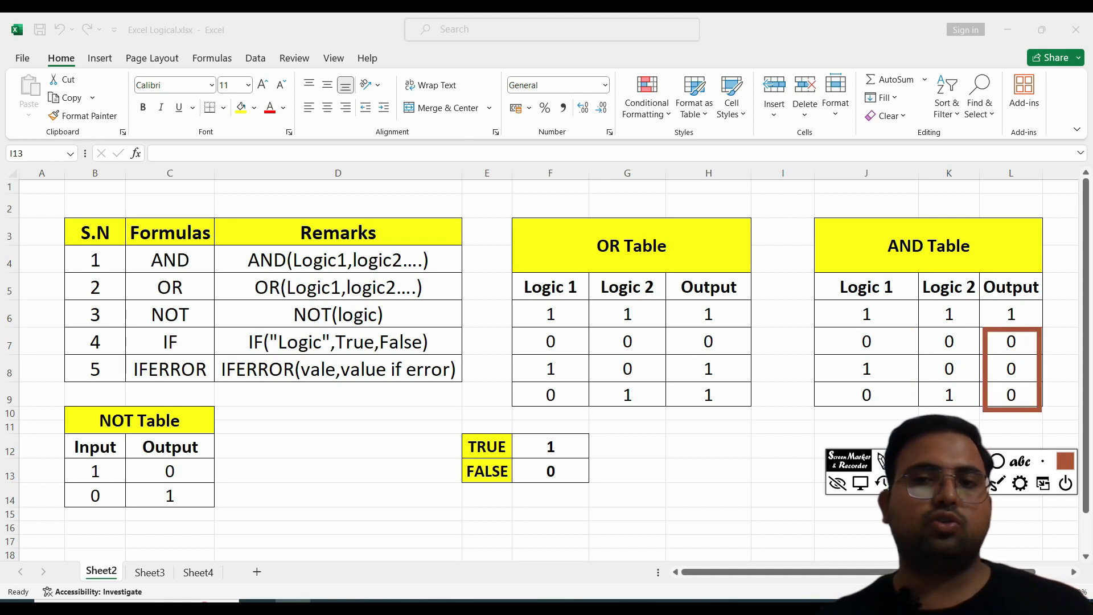
{"action": "left_click_drag", "start_coordinate": [832, 380], "coordinate": [900, 408]}
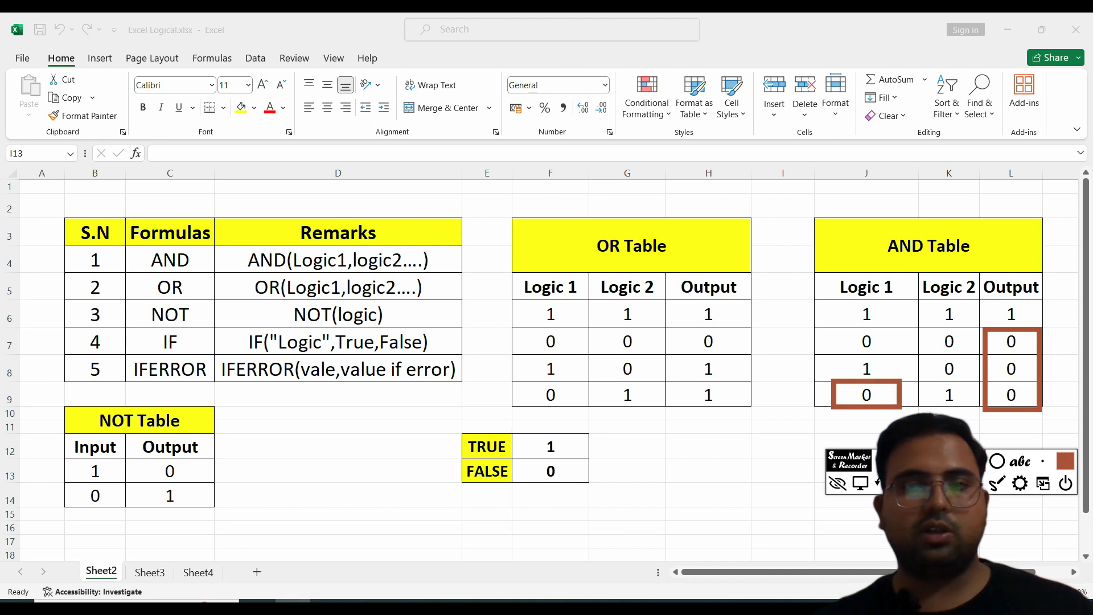
{"action": "left_click_drag", "start_coordinate": [921, 358], "coordinate": [979, 381]}
{"action": "mouse_move", "coordinate": [832, 324]}
{"action": "left_mouse_down"}
{"action": "mouse_move", "coordinate": [892, 347]}
{"action": "mouse_move", "coordinate": [964, 351]}
{"action": "left_mouse_up"}
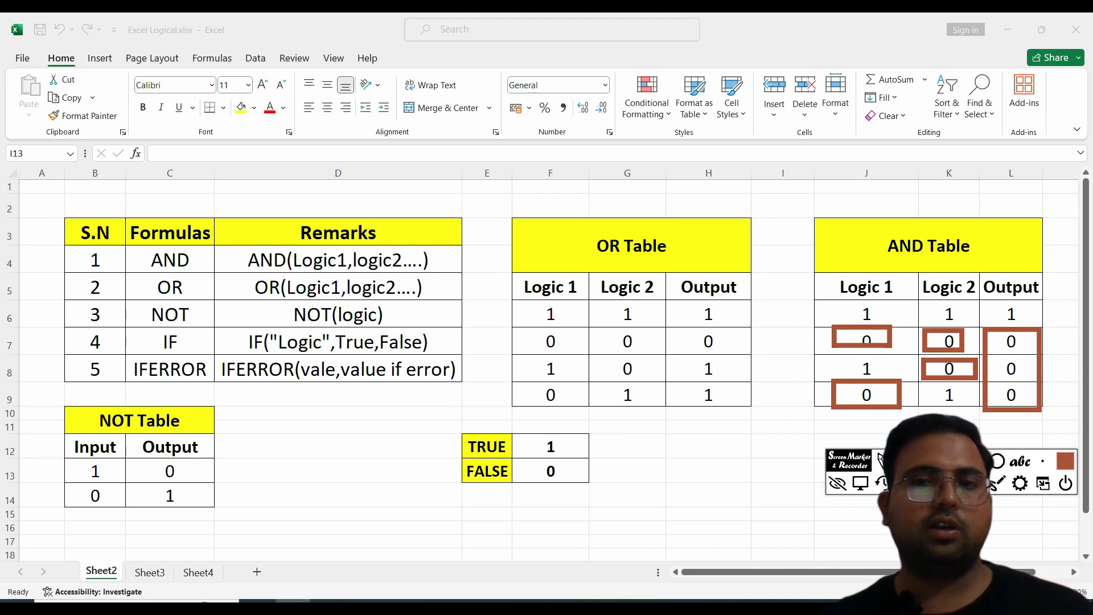
{"action": "mouse_move", "coordinate": [809, 293]}
{"action": "left_mouse_down"}
{"action": "mouse_move", "coordinate": [830, 306]}
{"action": "mouse_move", "coordinate": [1031, 325]}
{"action": "left_mouse_up"}
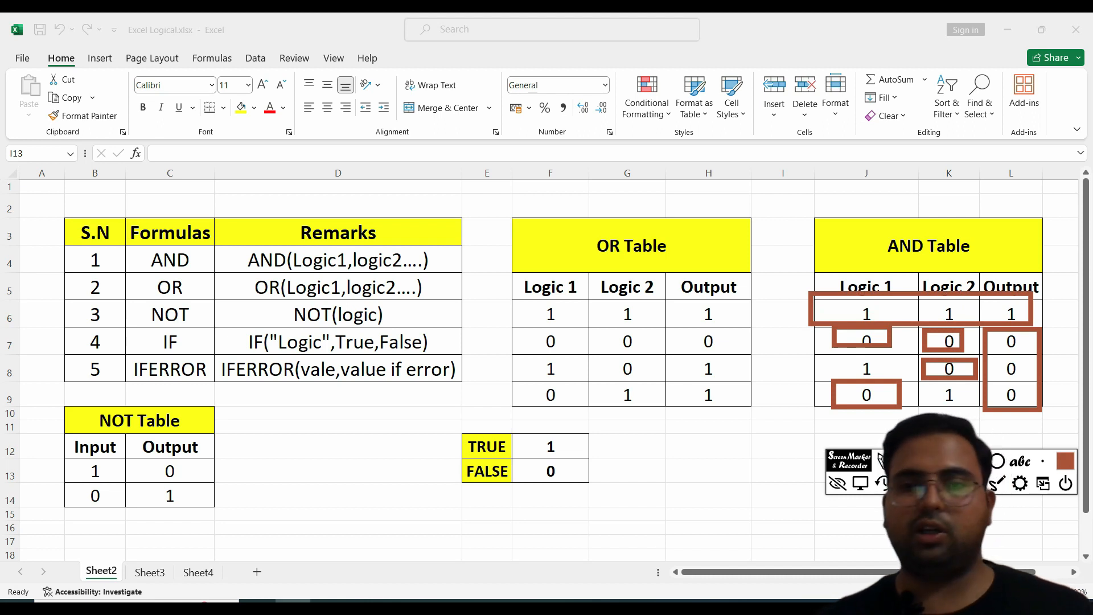
{"action": "key", "text": "Delete"}
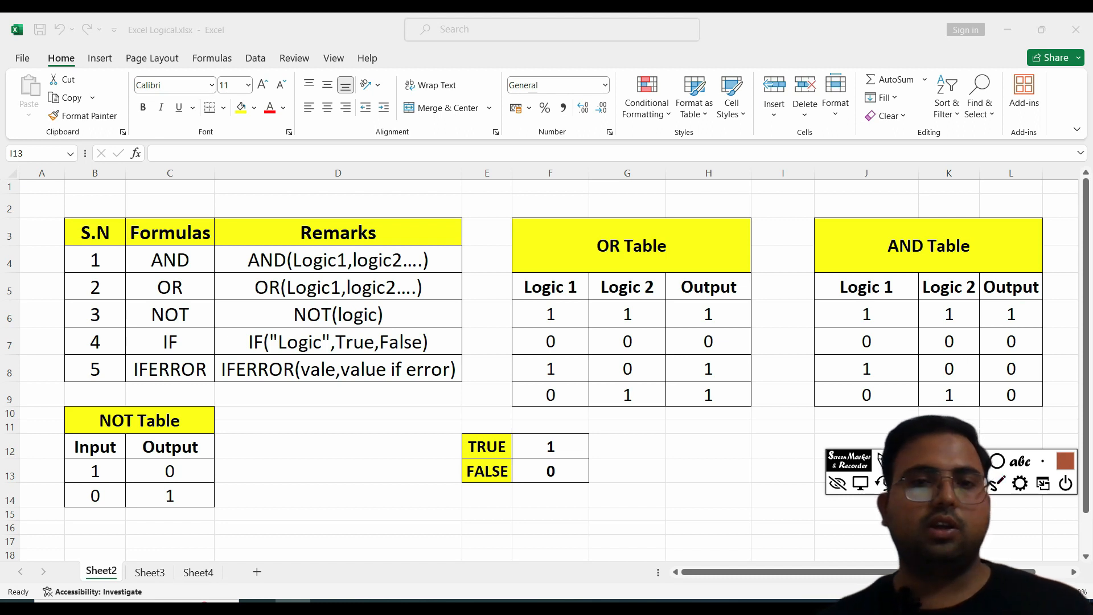
Step: Examine the OR Table rows where only one input is 1, alongside their outputs and the first row
{"action": "left_click_drag", "start_coordinate": [514, 352], "coordinate": [644, 410]}
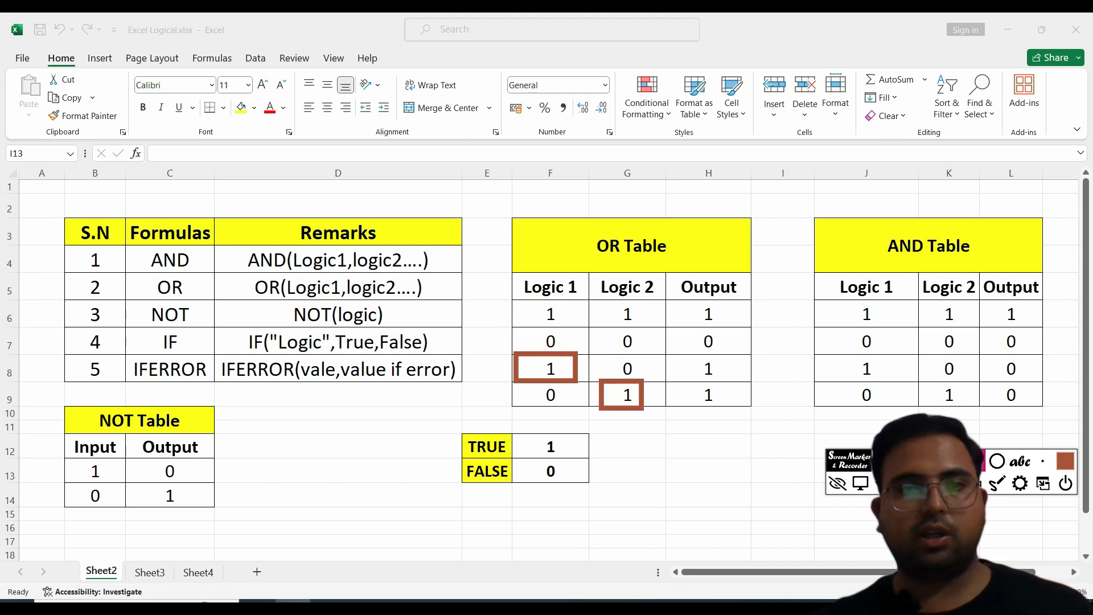
{"action": "mouse_move", "coordinate": [525, 302]}
{"action": "left_mouse_down"}
{"action": "mouse_move", "coordinate": [657, 333]}
{"action": "mouse_move", "coordinate": [716, 316]}
{"action": "mouse_move", "coordinate": [733, 325]}
{"action": "left_mouse_up"}
{"action": "mouse_move", "coordinate": [679, 354]}
{"action": "left_mouse_down"}
{"action": "mouse_move", "coordinate": [739, 390]}
{"action": "mouse_move", "coordinate": [742, 409]}
{"action": "left_mouse_up"}
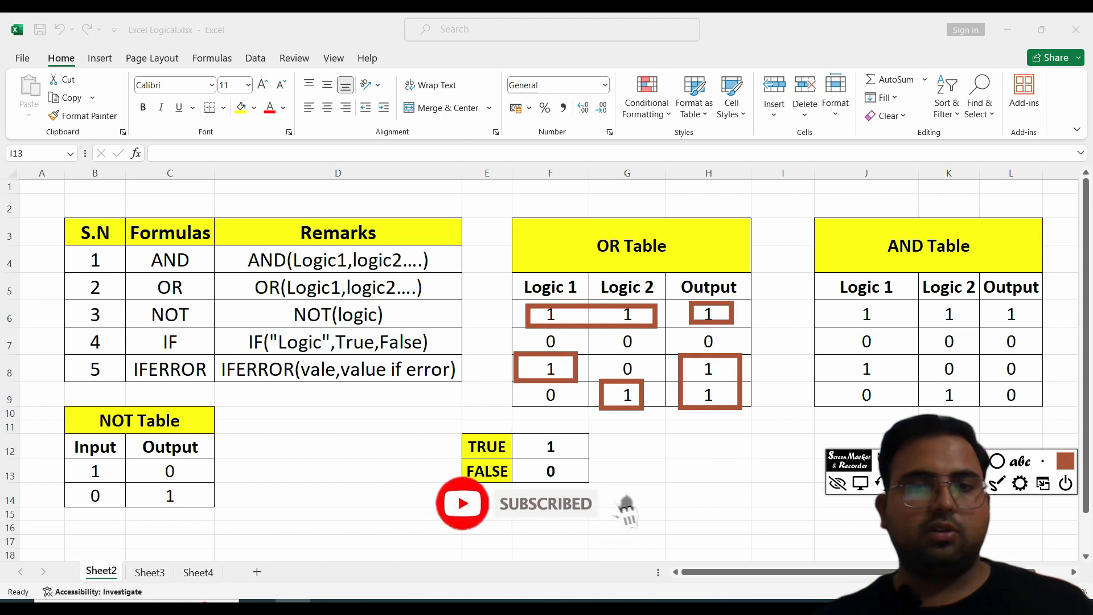
{"action": "key", "text": "Escape"}
Step: Examine the OR Table's first row of all 1s and its second row of all 0s
{"action": "mouse_move", "coordinate": [494, 293]}
{"action": "left_mouse_down"}
{"action": "mouse_move", "coordinate": [621, 328]}
{"action": "mouse_move", "coordinate": [739, 327]}
{"action": "left_mouse_up"}
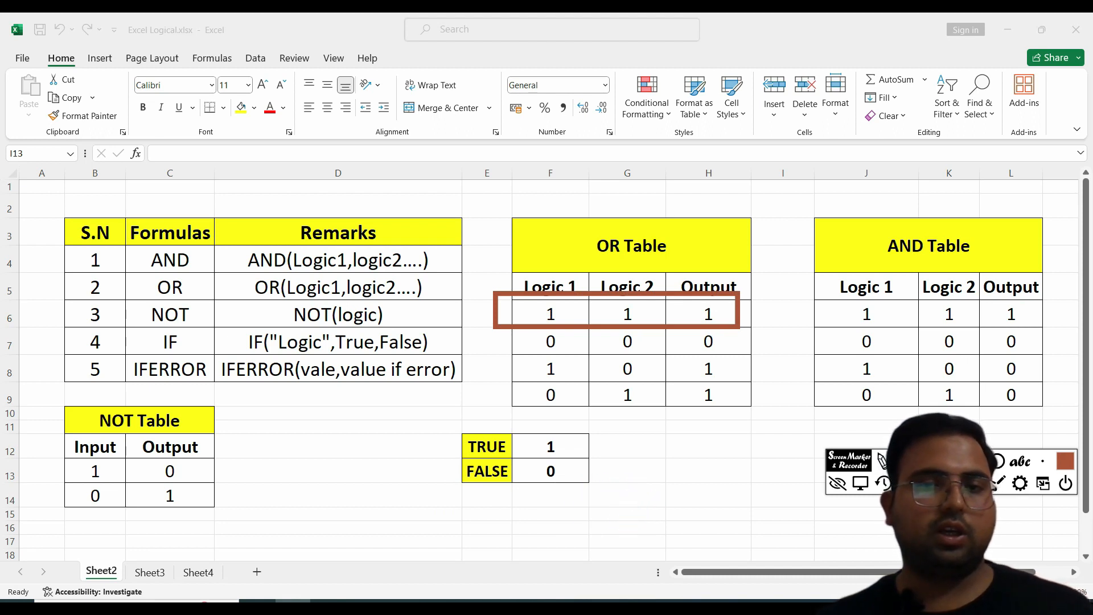
{"action": "key", "text": "Escape"}
{"action": "mouse_move", "coordinate": [503, 325]}
{"action": "left_mouse_down"}
{"action": "mouse_move", "coordinate": [616, 355]}
{"action": "mouse_move", "coordinate": [741, 356]}
{"action": "left_mouse_up"}
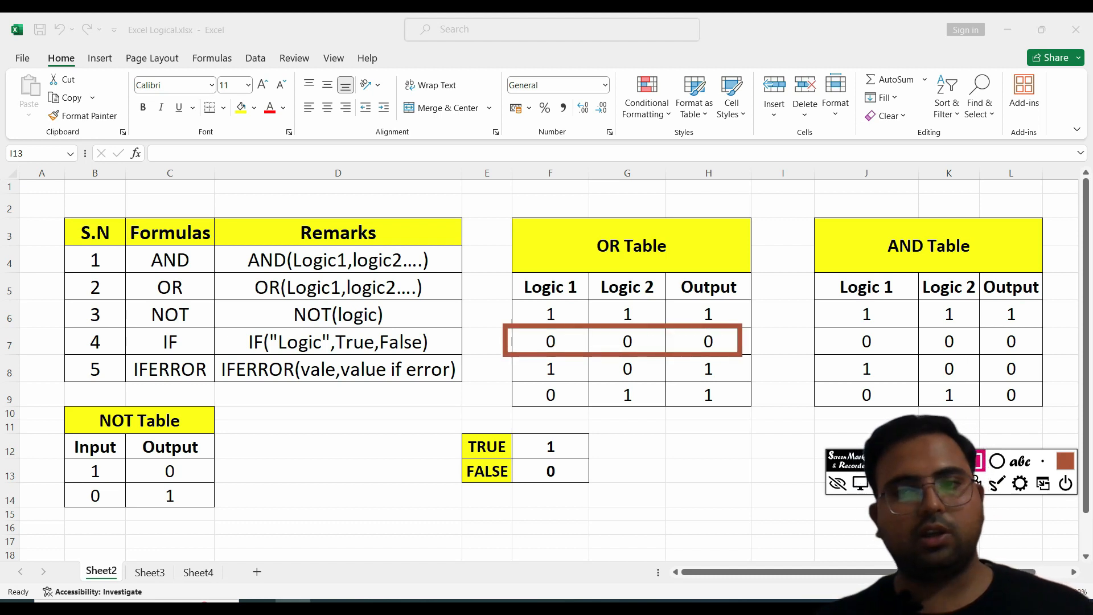
{"action": "key", "text": "Escape"}
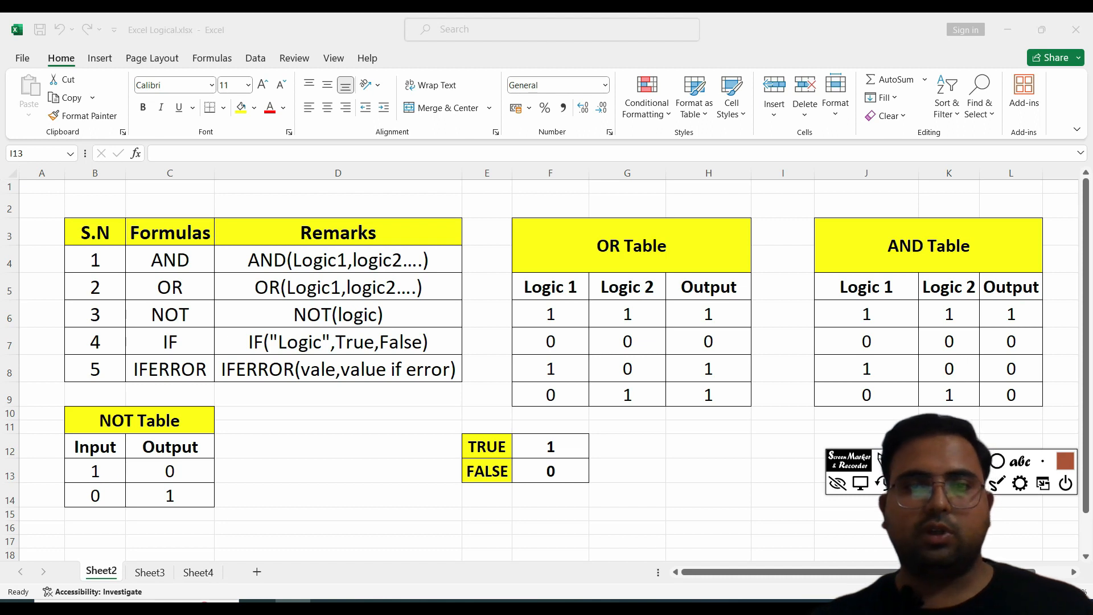
Step: Examine the OR Table's last two rows, focusing on the 1 inputs and their 1 outputs
{"action": "mouse_move", "coordinate": [494, 348]}
{"action": "left_mouse_down"}
{"action": "mouse_move", "coordinate": [590, 386]}
{"action": "mouse_move", "coordinate": [628, 366]}
{"action": "mouse_move", "coordinate": [662, 378]}
{"action": "mouse_move", "coordinate": [723, 369]}
{"action": "mouse_move", "coordinate": [748, 382]}
{"action": "left_mouse_up"}
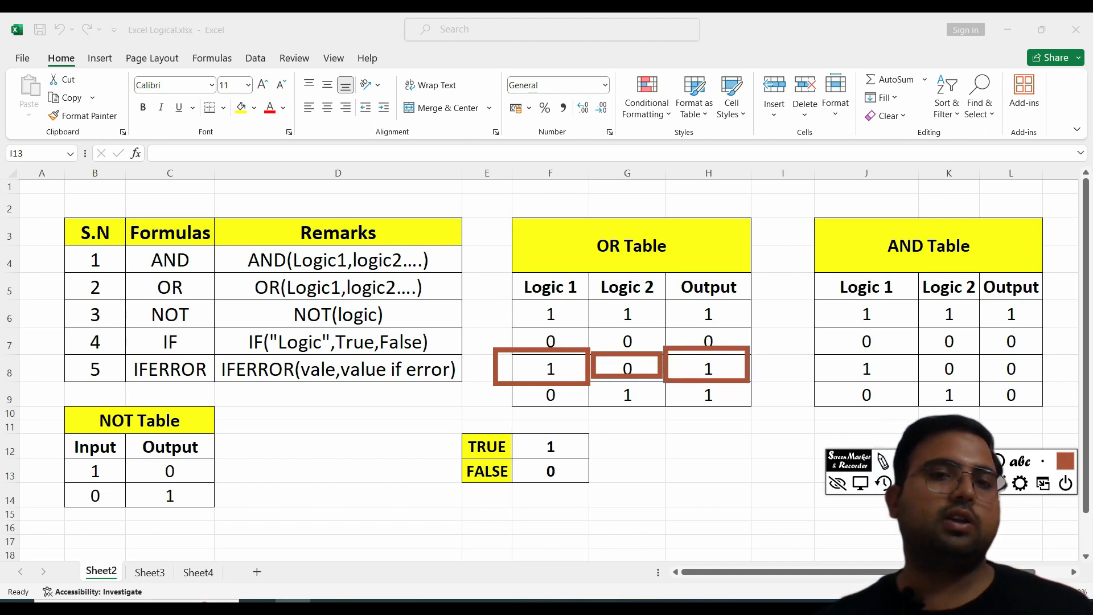
{"action": "mouse_move", "coordinate": [559, 394]}
{"action": "left_mouse_down"}
{"action": "mouse_move", "coordinate": [580, 407]}
{"action": "mouse_move", "coordinate": [603, 386]}
{"action": "mouse_move", "coordinate": [665, 415]}
{"action": "mouse_move", "coordinate": [709, 393]}
{"action": "mouse_move", "coordinate": [751, 415]}
{"action": "left_mouse_up"}
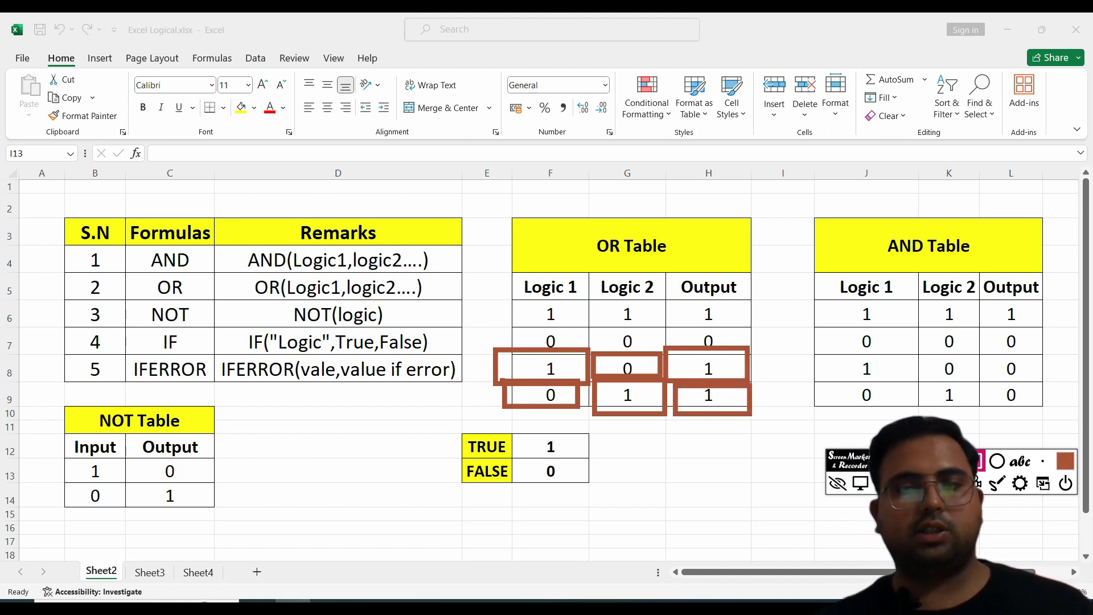
{"action": "key", "text": "Delete"}
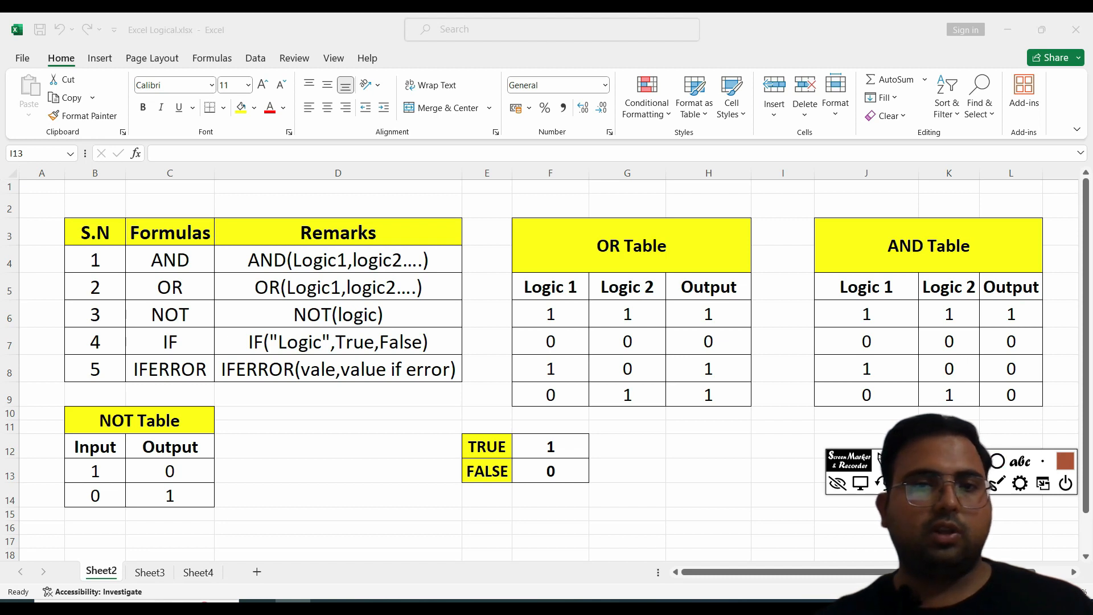
{"action": "left_click_drag", "start_coordinate": [517, 354], "coordinate": [652, 410]}
{"action": "left_click_drag", "start_coordinate": [681, 354], "coordinate": [750, 410]}
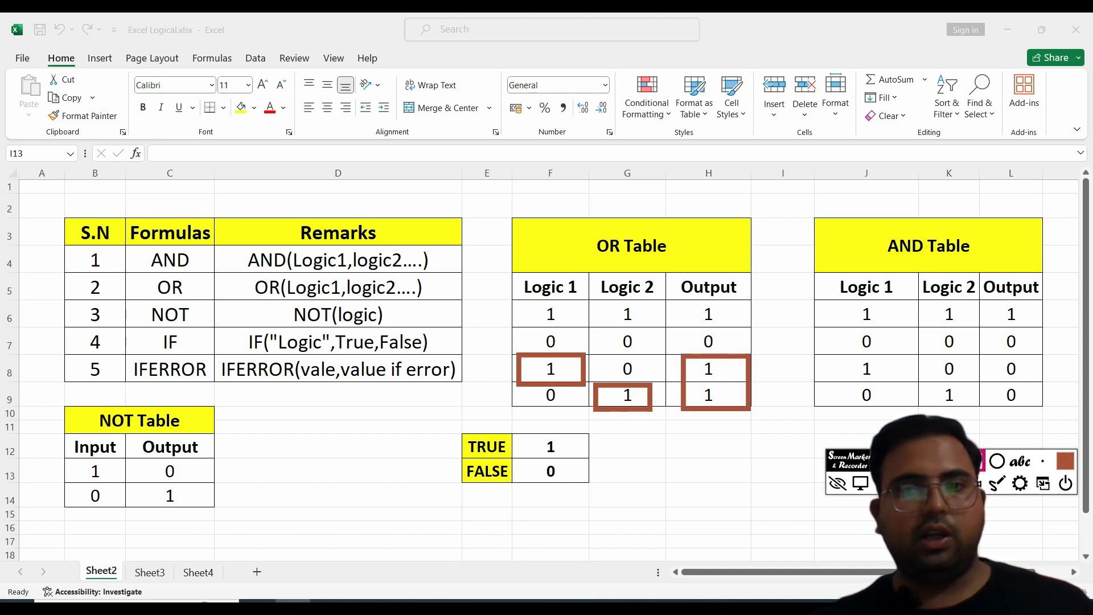
Step: Compare the AND Table's zero inputs and zero outputs in its last two rows
{"action": "left_click_drag", "start_coordinate": [925, 357], "coordinate": [969, 384]}
{"action": "left_click_drag", "start_coordinate": [839, 387], "coordinate": [892, 410]}
{"action": "left_click_drag", "start_coordinate": [987, 357], "coordinate": [1032, 408]}
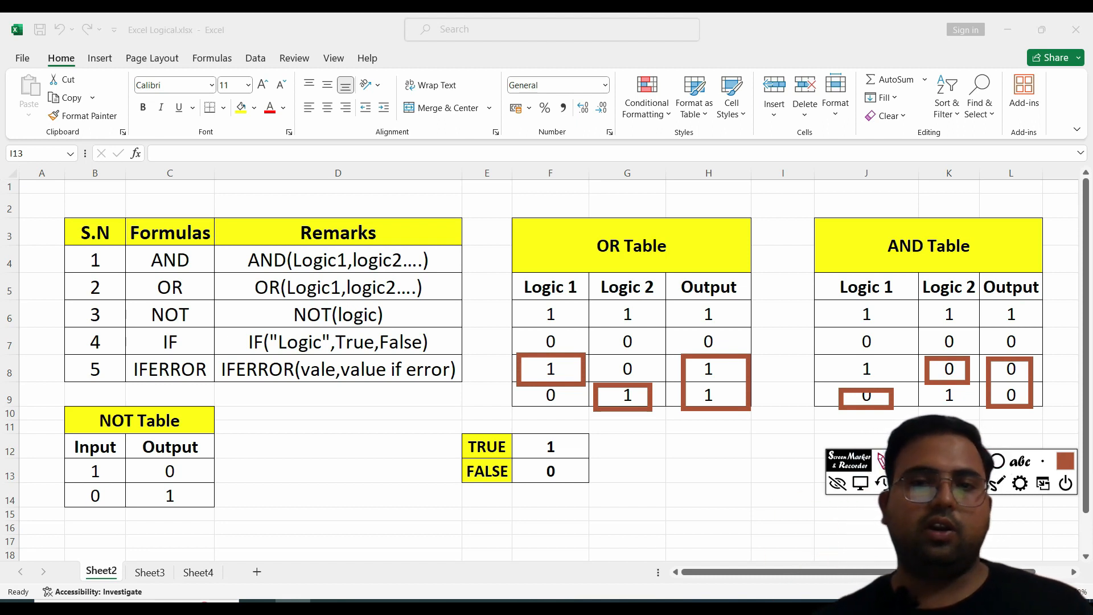
{"action": "key", "text": "Escape"}
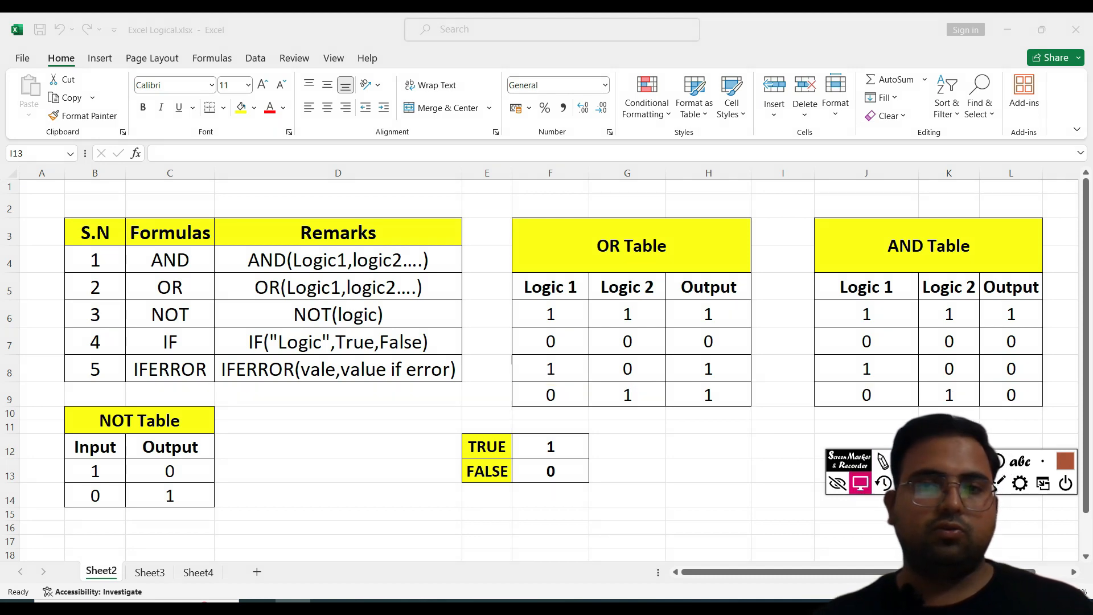
Step: Examine the NOT Table's input and output pairs
{"action": "left_click_drag", "start_coordinate": [41, 392], "coordinate": [237, 535]}
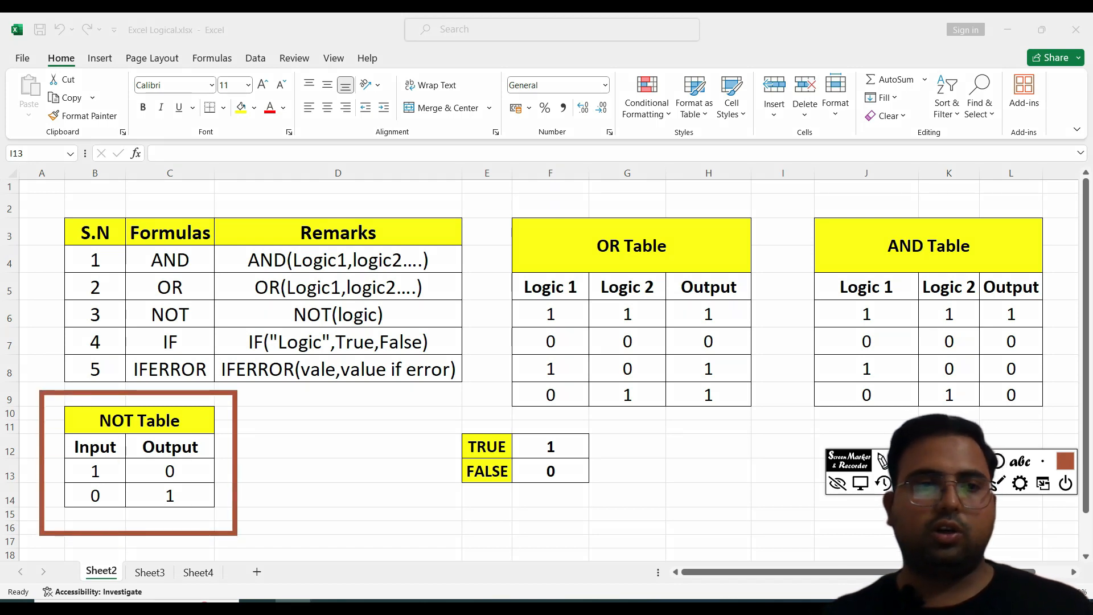
{"action": "mouse_move", "coordinate": [69, 458]}
{"action": "left_mouse_down"}
{"action": "mouse_move", "coordinate": [118, 483]}
{"action": "mouse_move", "coordinate": [205, 484]}
{"action": "left_mouse_up"}
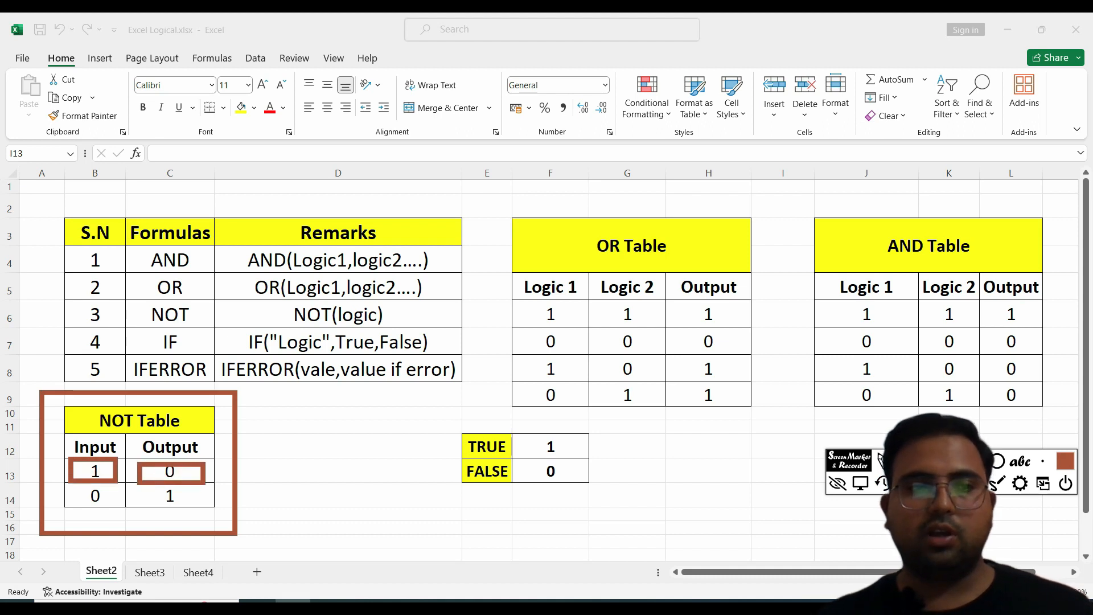
{"action": "mouse_move", "coordinate": [76, 486]}
{"action": "left_mouse_down"}
{"action": "mouse_move", "coordinate": [122, 514]}
{"action": "mouse_move", "coordinate": [204, 509]}
{"action": "left_mouse_up"}
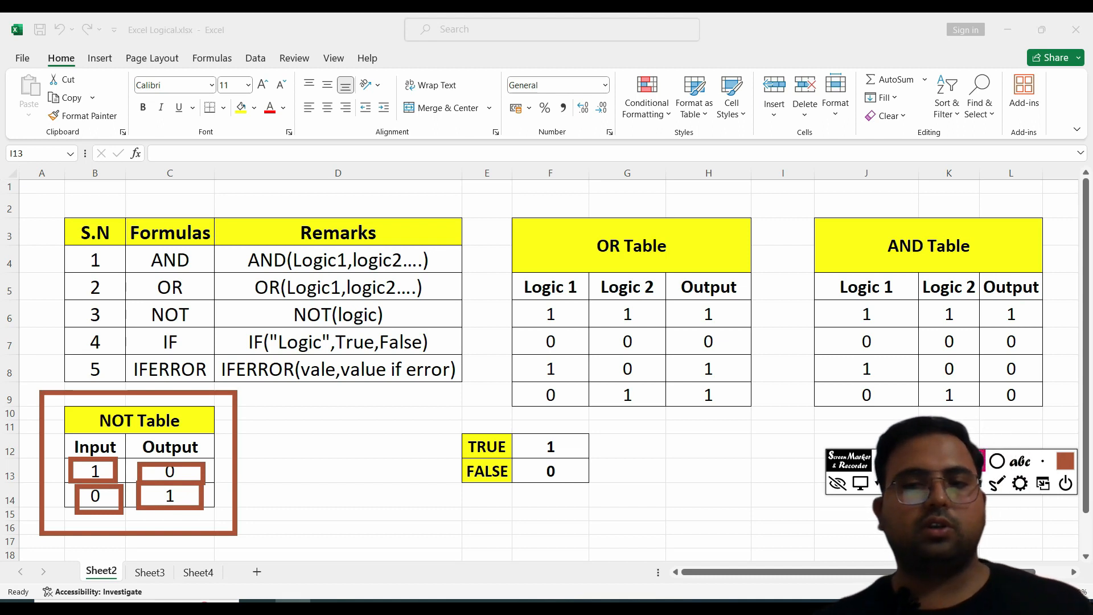
{"action": "key", "text": "Escape"}
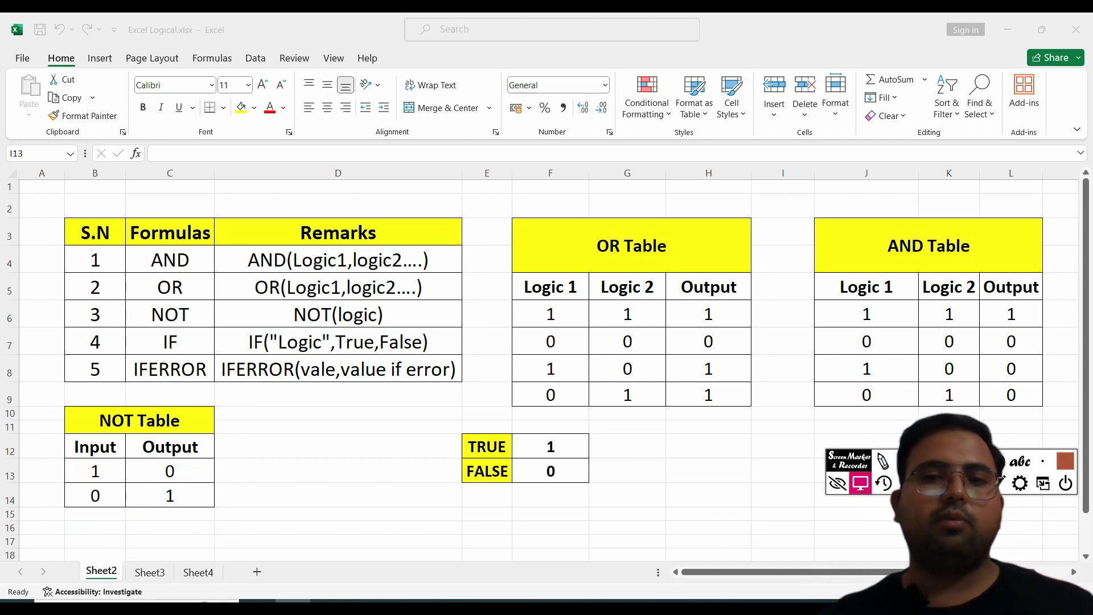
Step: On Sheet3, replace the AND example's output formula with =AND(B5>C5)
{"action": "left_click", "coordinate": [838, 484]}
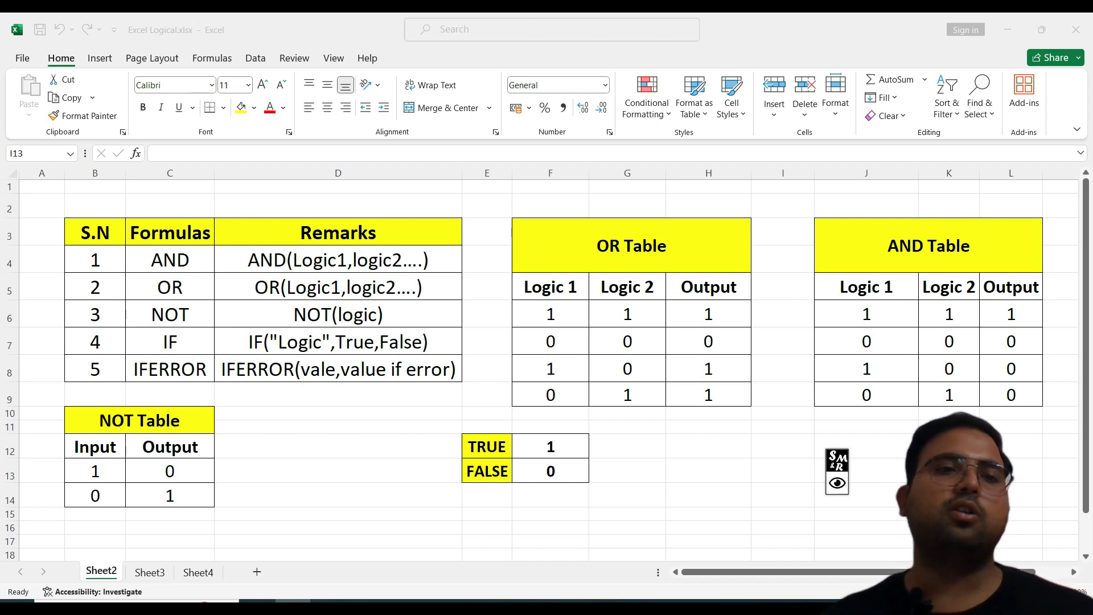
{"action": "left_click", "coordinate": [150, 572]}
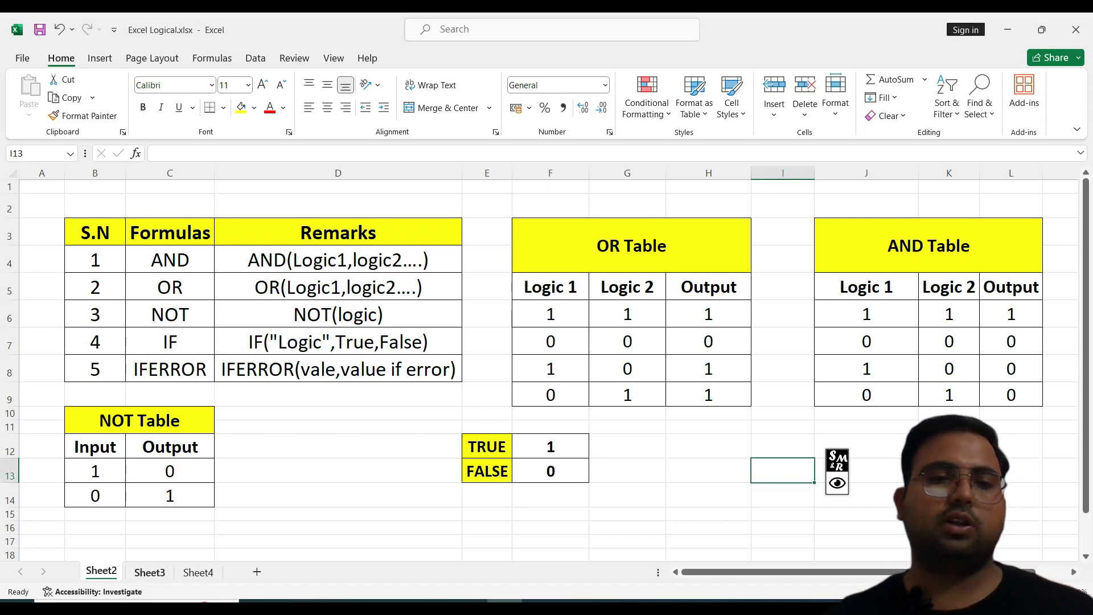
{"action": "left_click", "coordinate": [150, 573]}
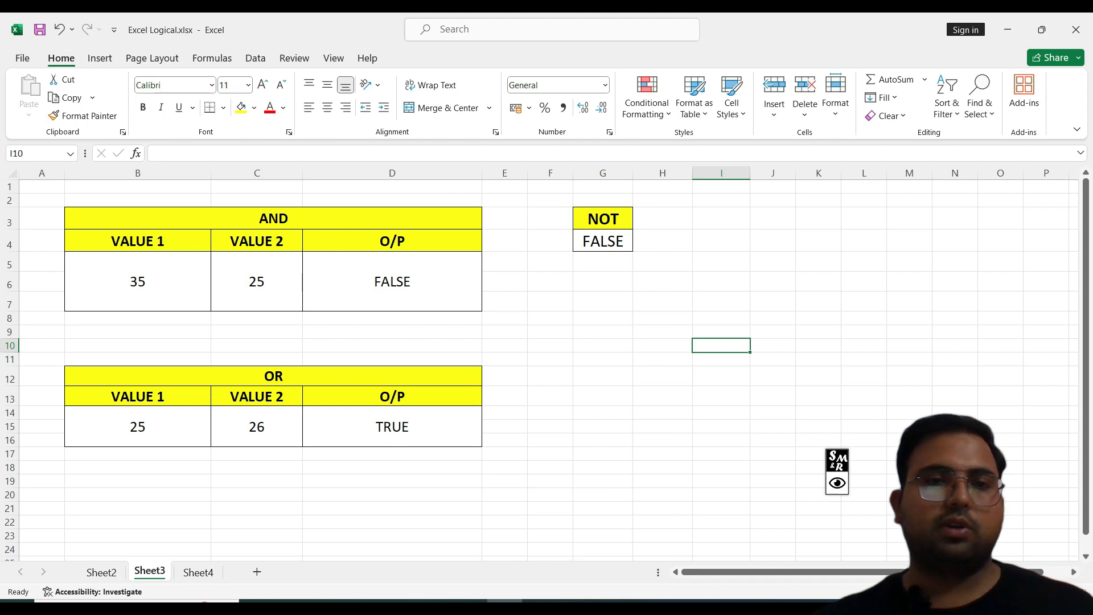
{"action": "double_click", "coordinate": [418, 281]}
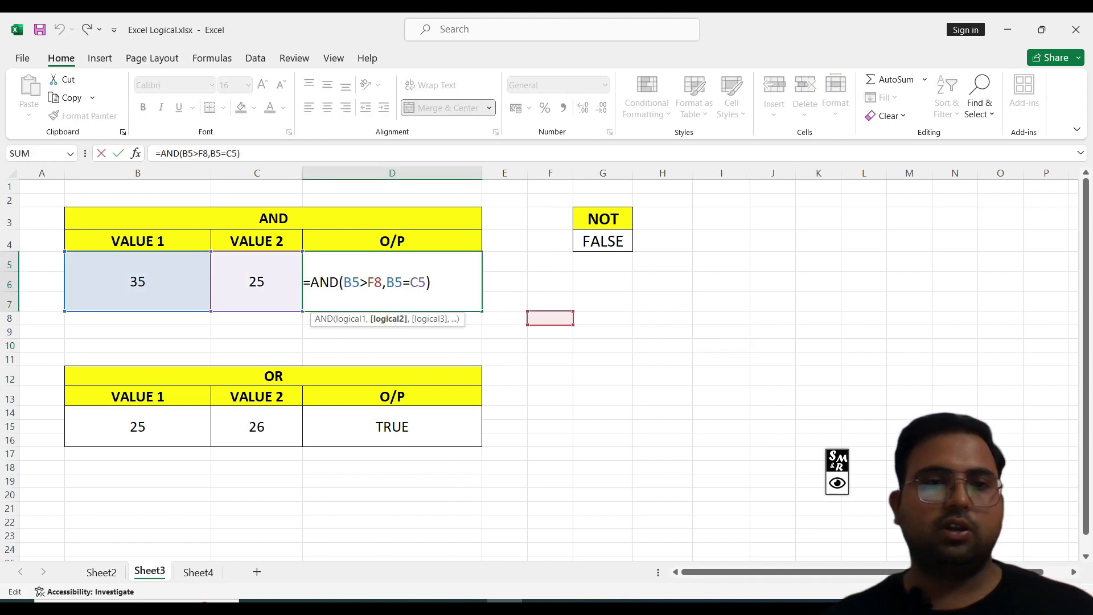
{"action": "key", "text": "End"}
{"action": "key", "text": "shift+Home"}
{"action": "type", "text": "="}
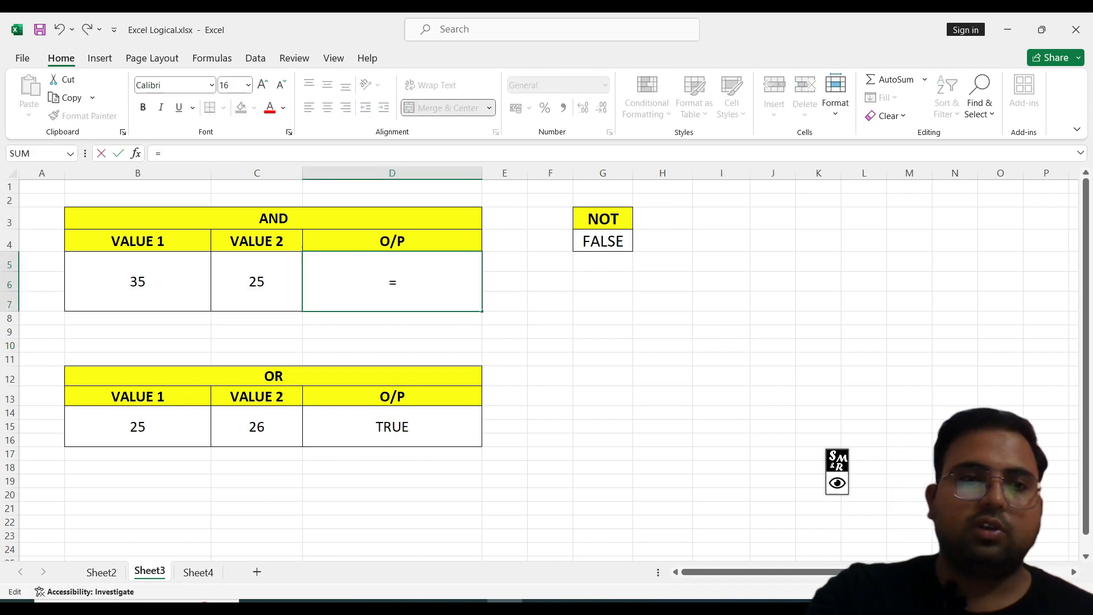
{"action": "type", "text": "and"}
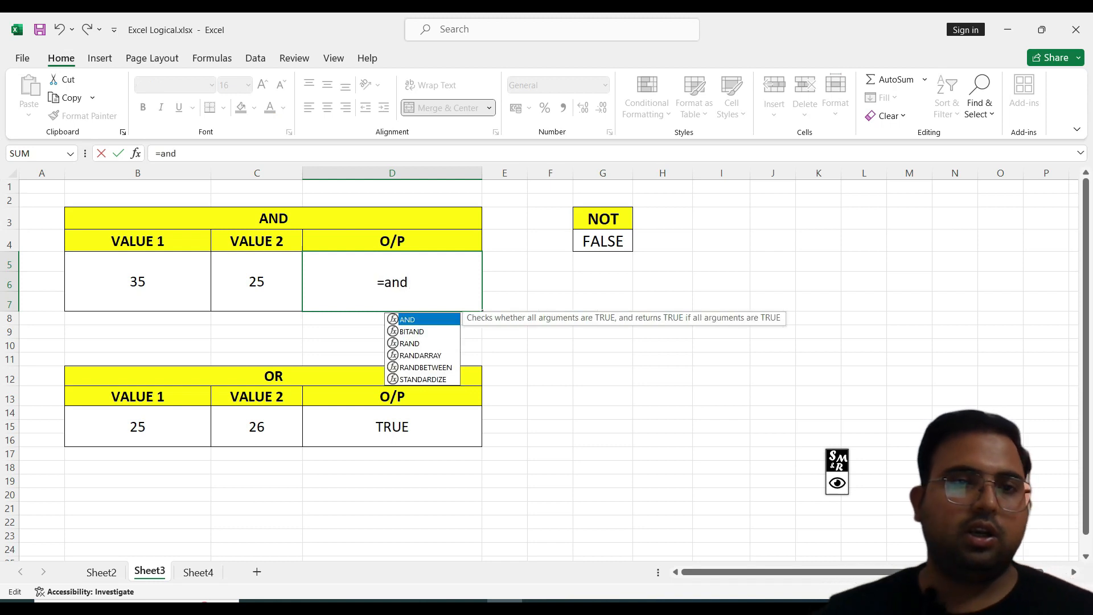
{"action": "key", "text": "Tab"}
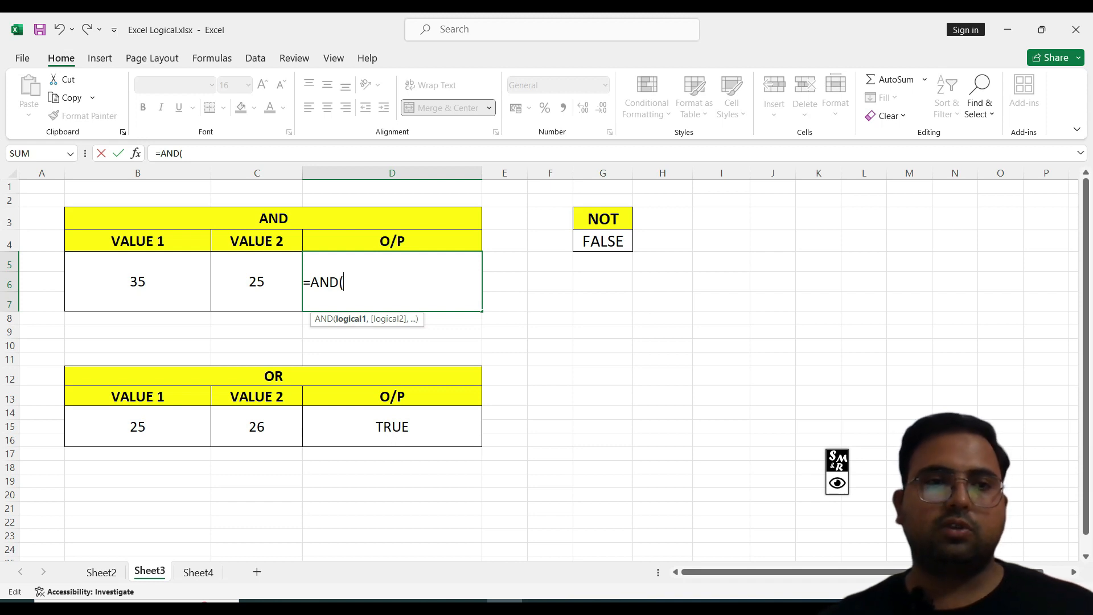
{"action": "left_click", "coordinate": [137, 281]}
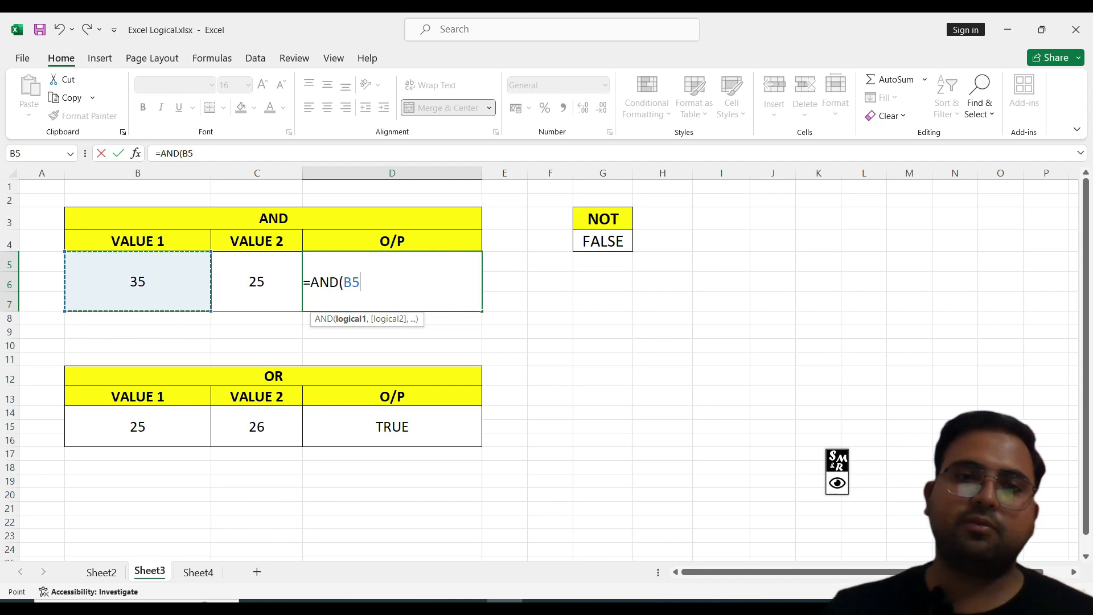
{"action": "type", "text": ">"}
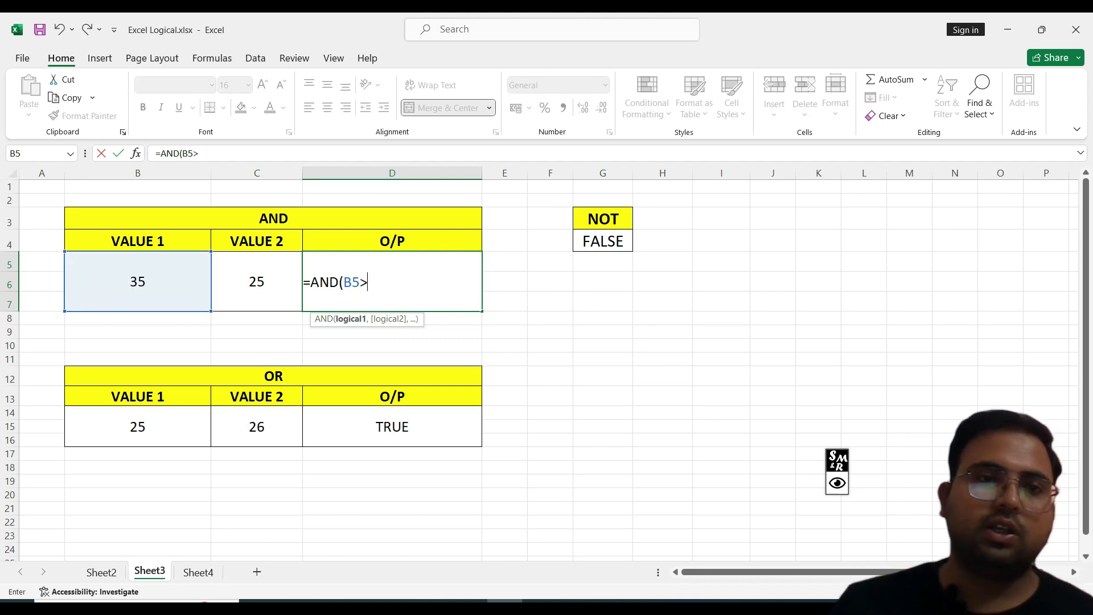
{"action": "left_click", "coordinate": [257, 282]}
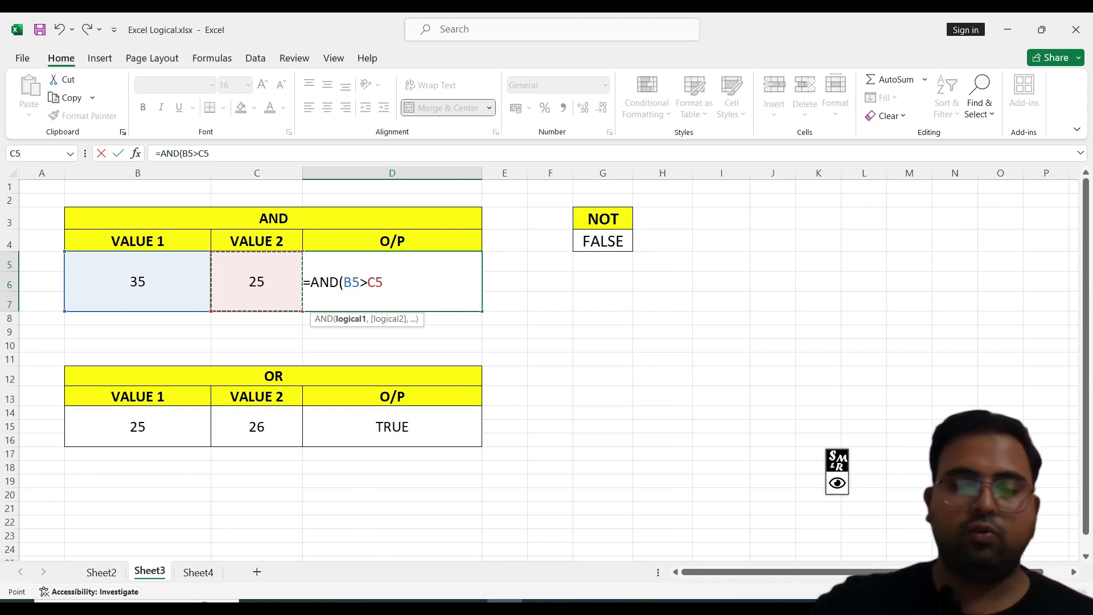
{"action": "type", "text": ")"}
{"action": "key", "text": "Return"}
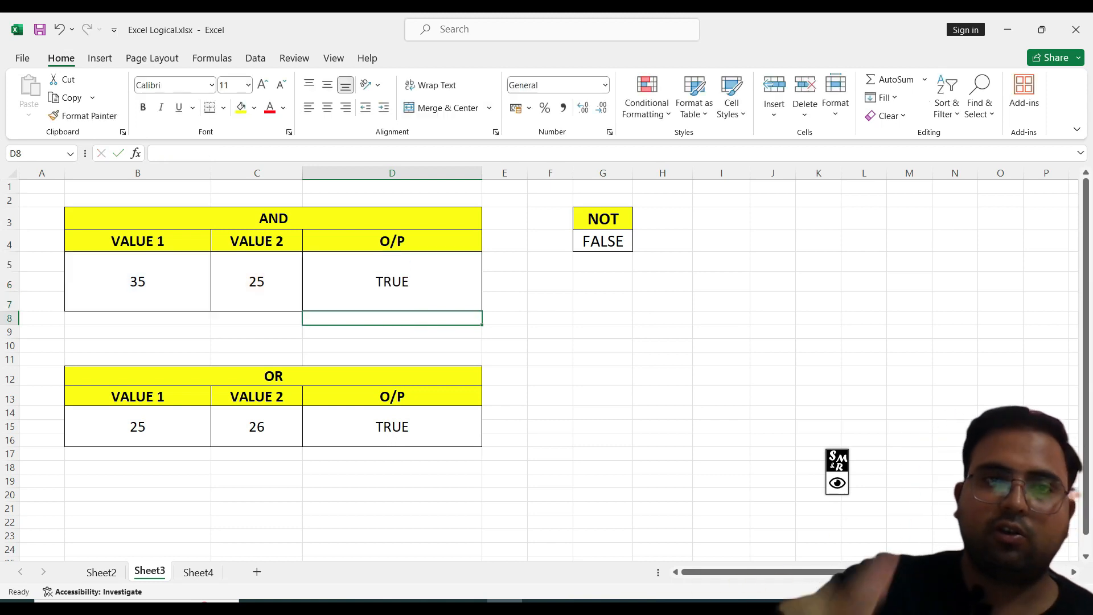
{"action": "left_click", "coordinate": [393, 281]}
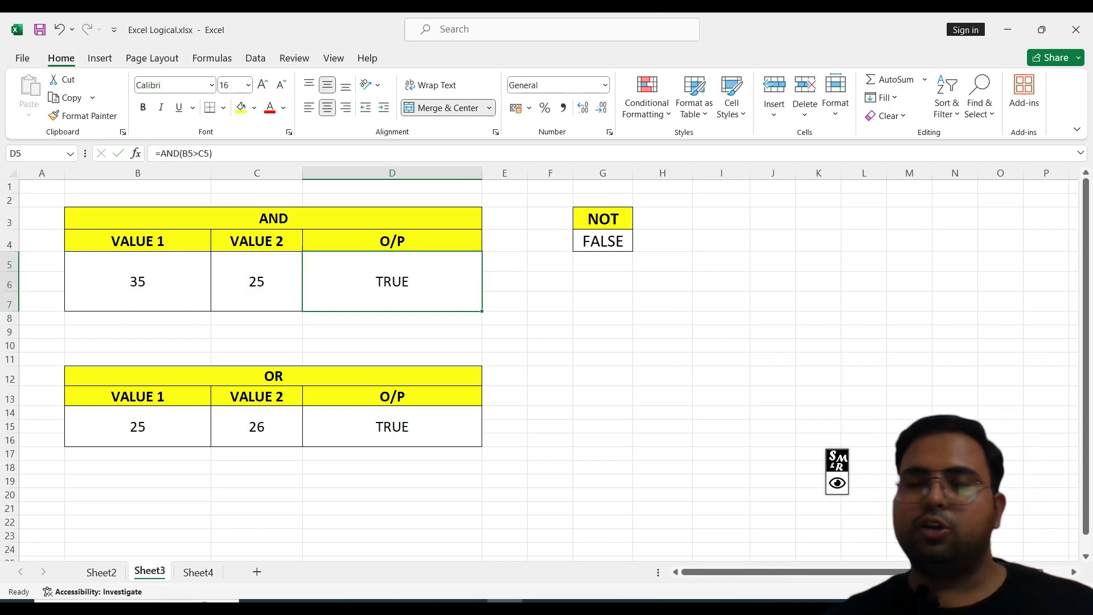
Step: Extend the AND example formula in D5 to =AND(B5>C5,B5=C5), checking each condition's result before committing
{"action": "double_click", "coordinate": [344, 282]}
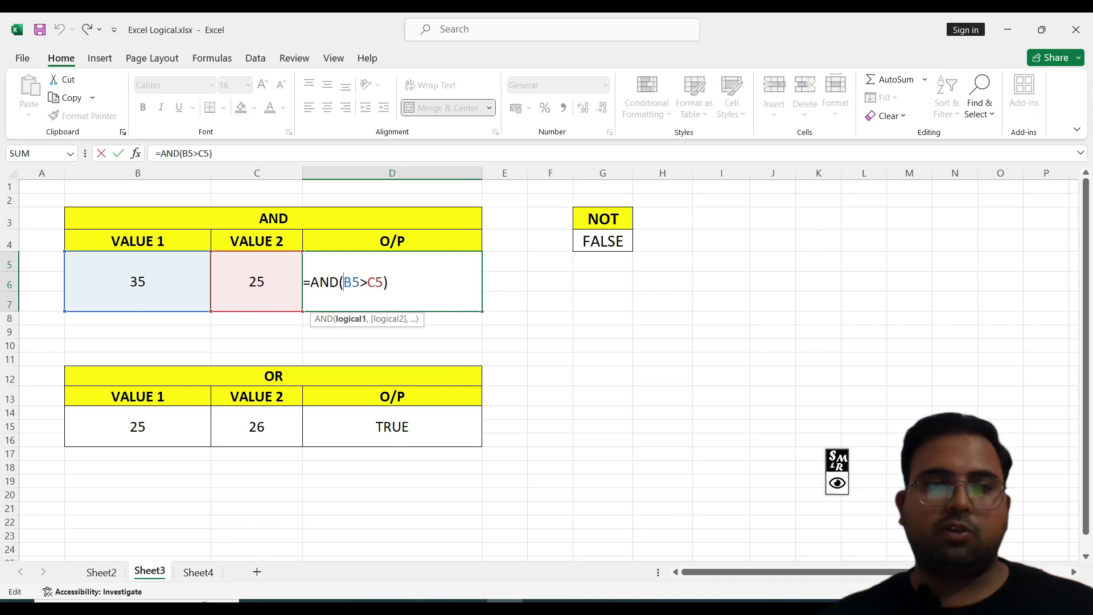
{"action": "left_click", "coordinate": [384, 282]}
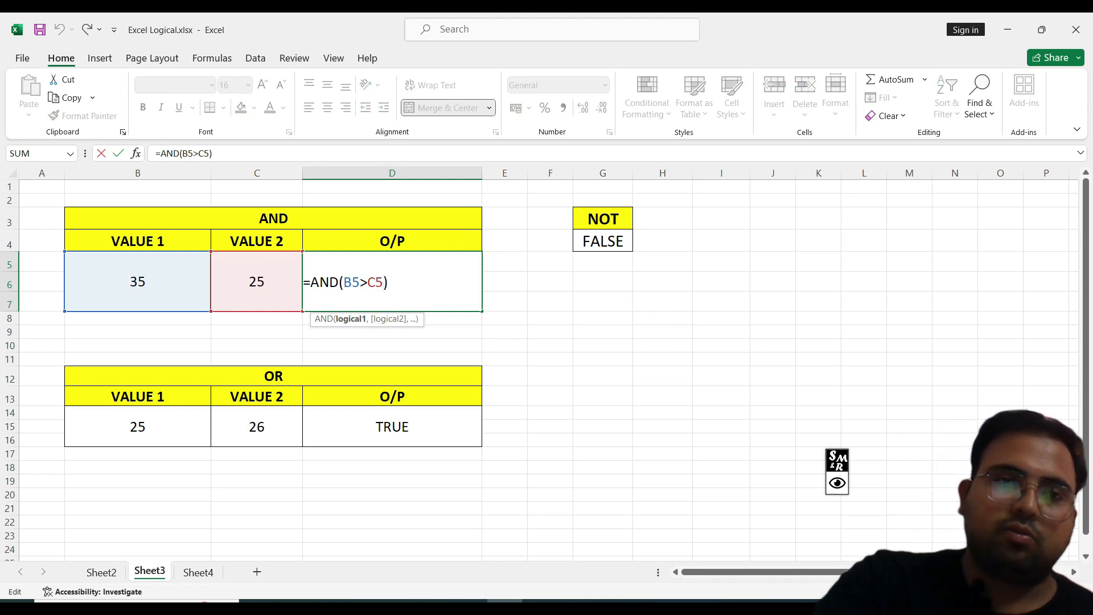
{"action": "type", "text": ","}
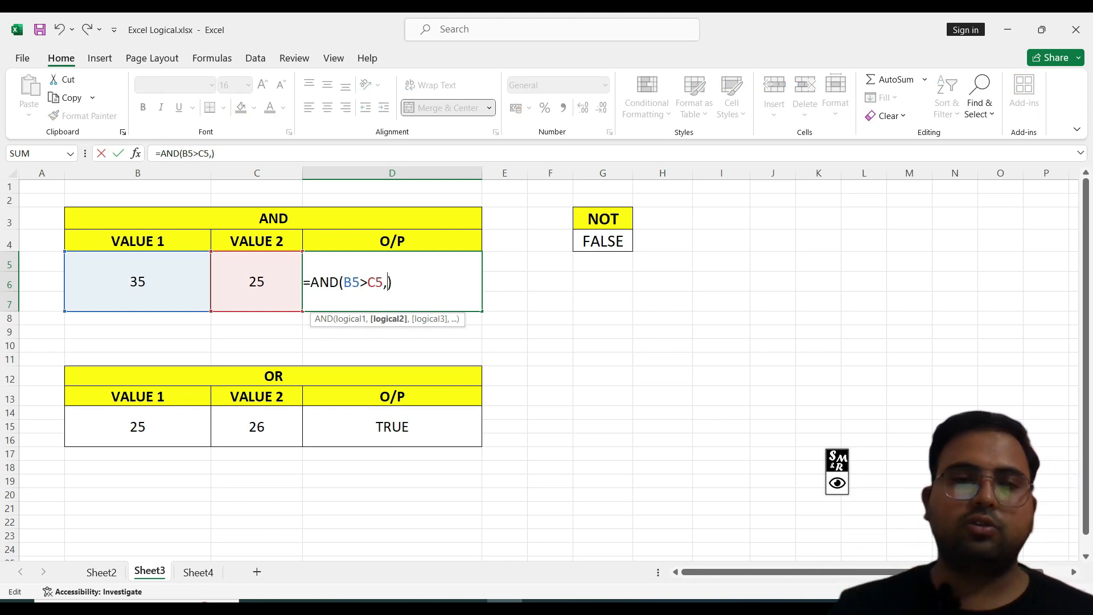
{"action": "left_click", "coordinate": [137, 282]}
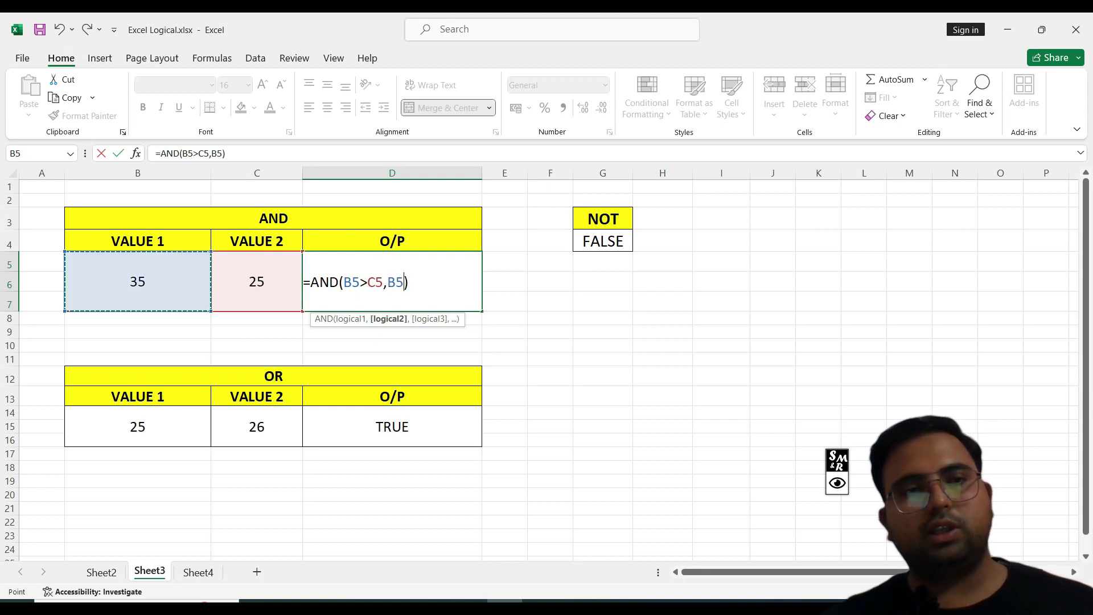
{"action": "type", "text": "="}
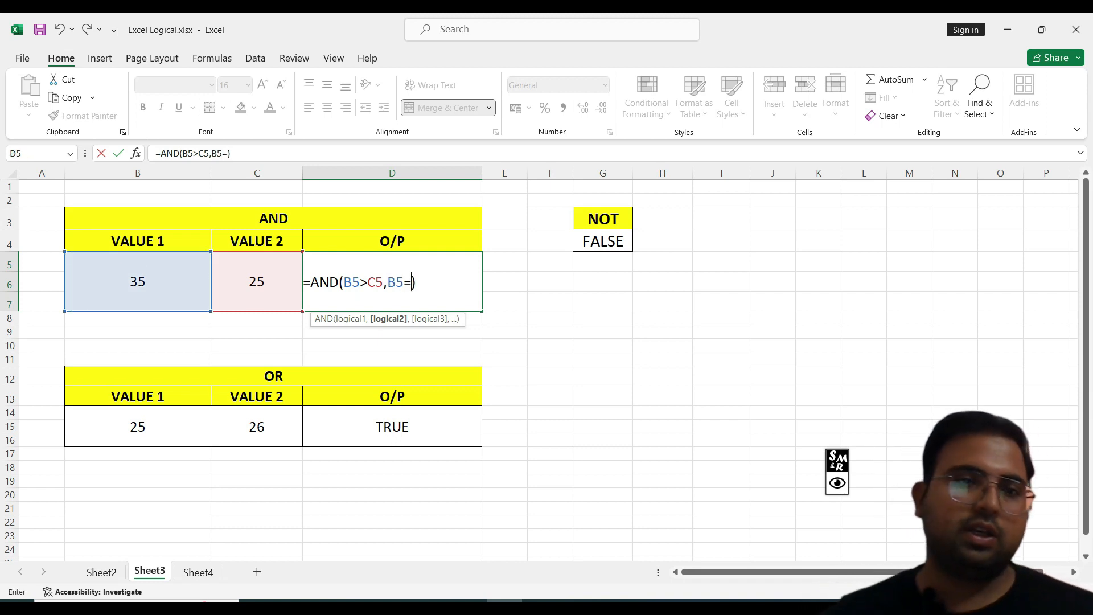
{"action": "left_click", "coordinate": [257, 282]}
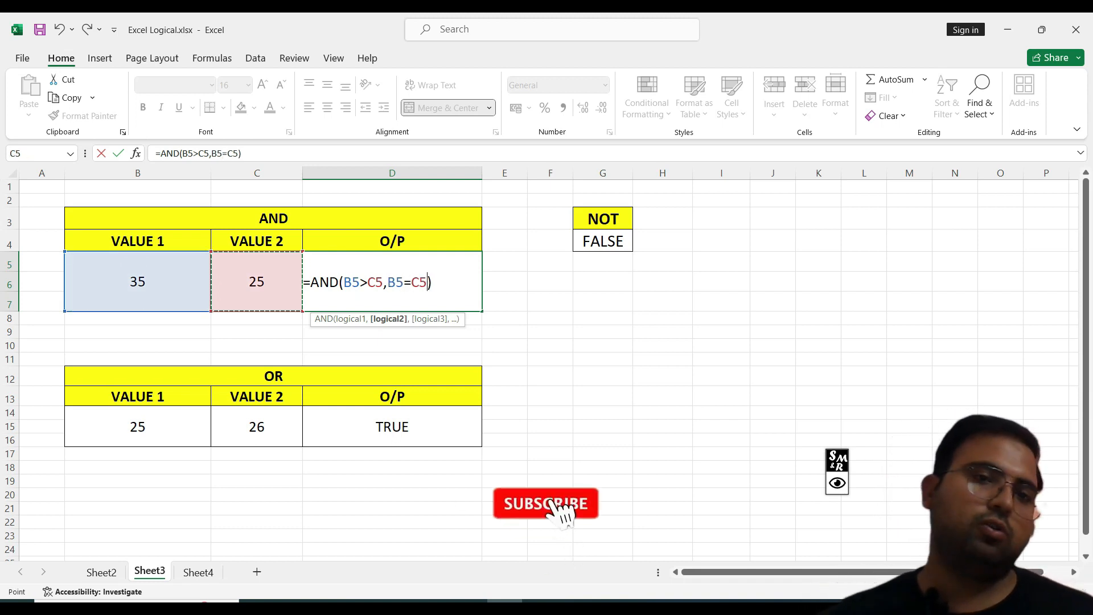
{"action": "left_click_drag", "start_coordinate": [344, 283], "coordinate": [428, 283]}
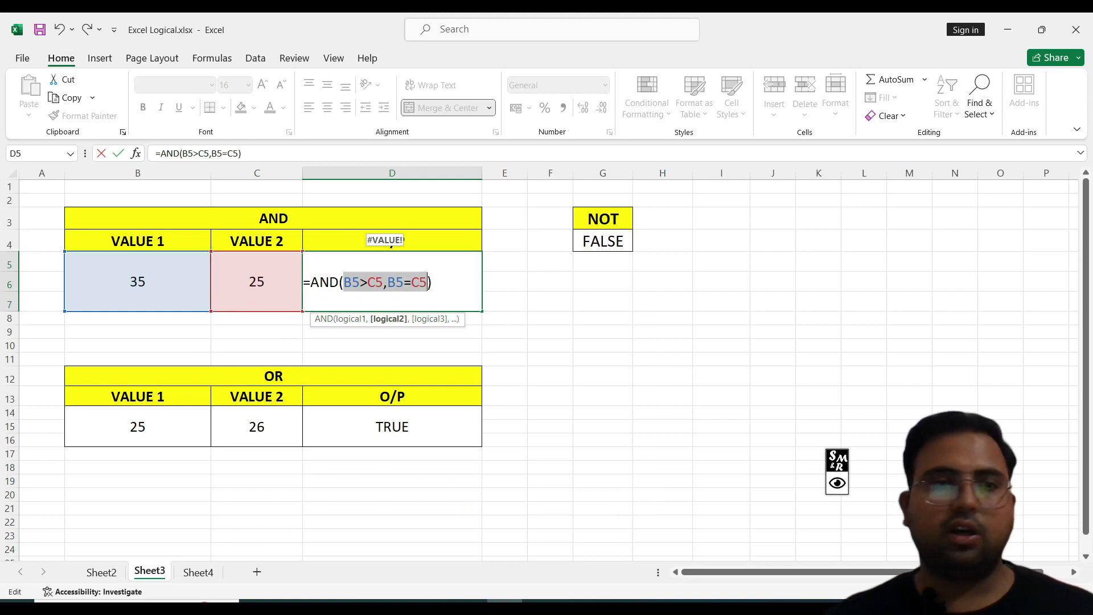
{"action": "left_click", "coordinate": [442, 283]}
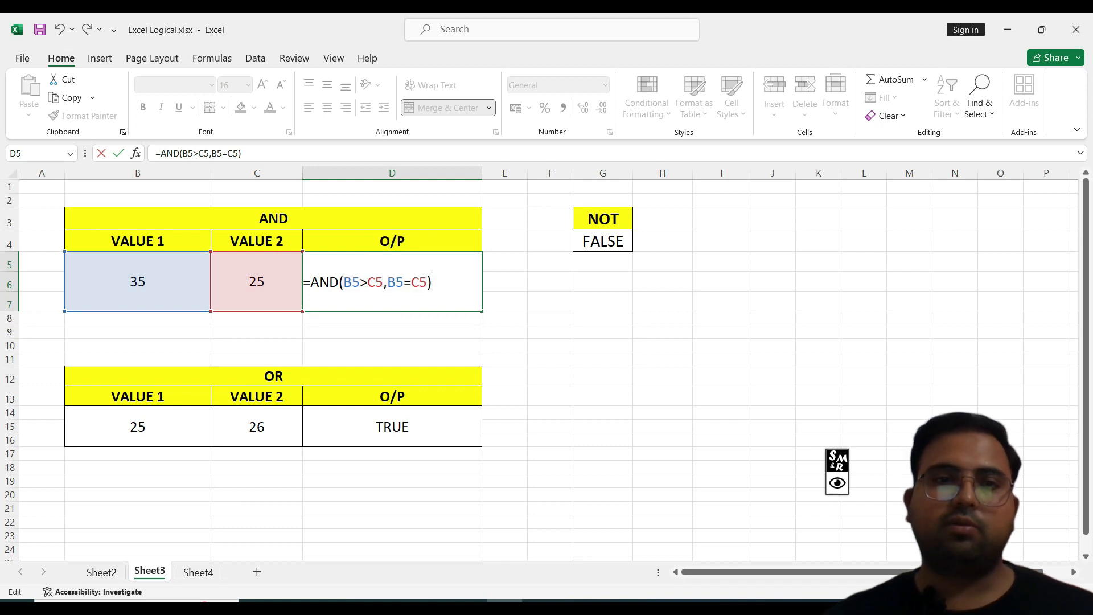
{"action": "left_click_drag", "start_coordinate": [384, 282], "coordinate": [427, 282]}
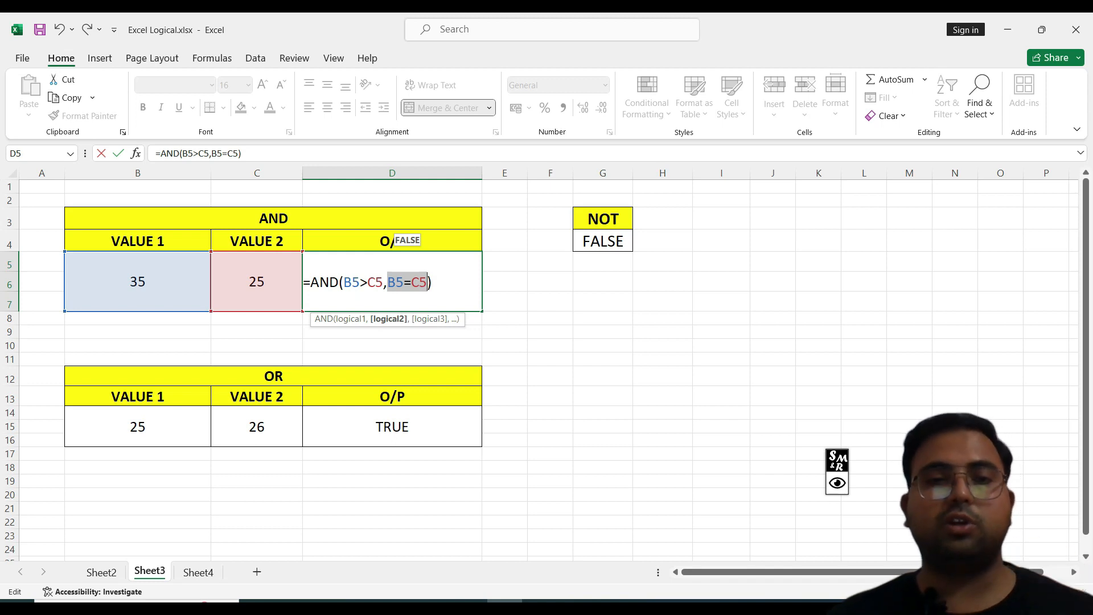
{"action": "left_click", "coordinate": [434, 283]}
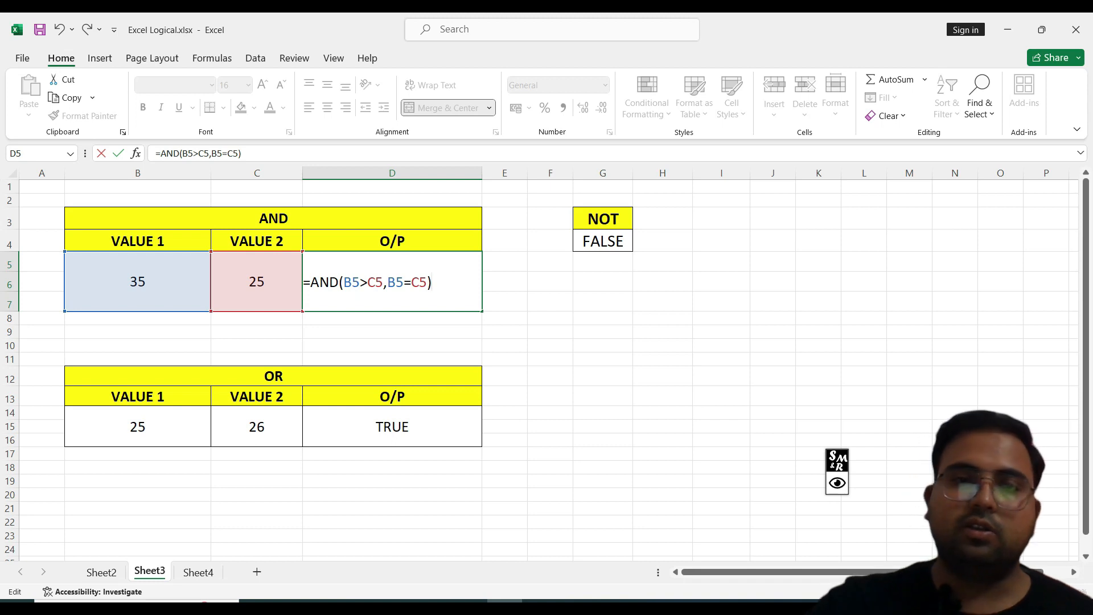
{"action": "key", "text": "Return"}
{"action": "key", "text": "Up"}
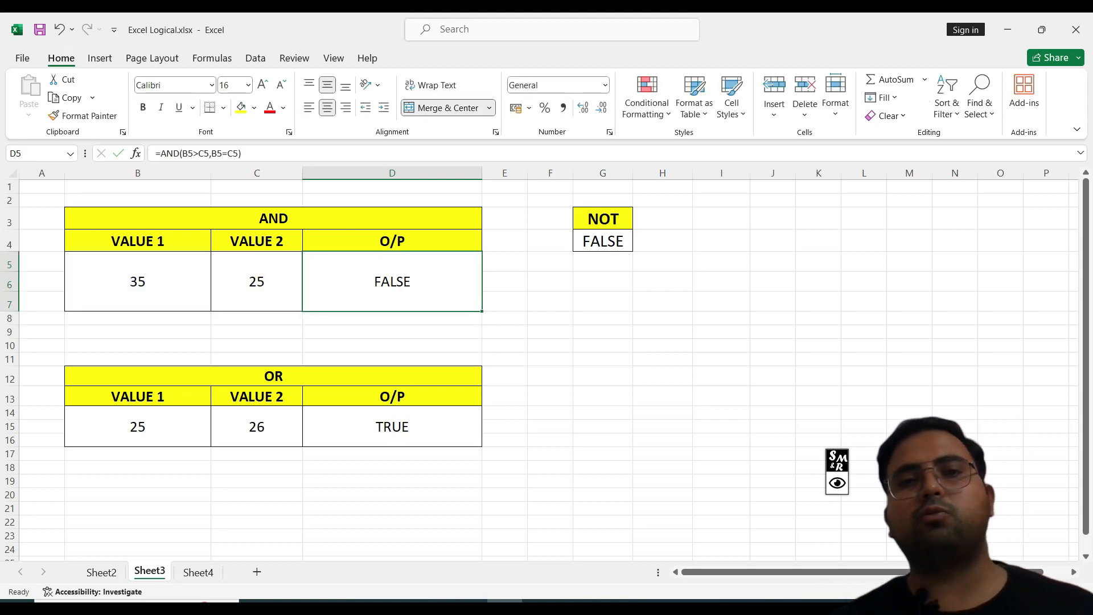
Step: Change the AND formula's first condition to B5>=C5, giving =AND(B5>=C5,B5=C5)
{"action": "double_click", "coordinate": [395, 283]}
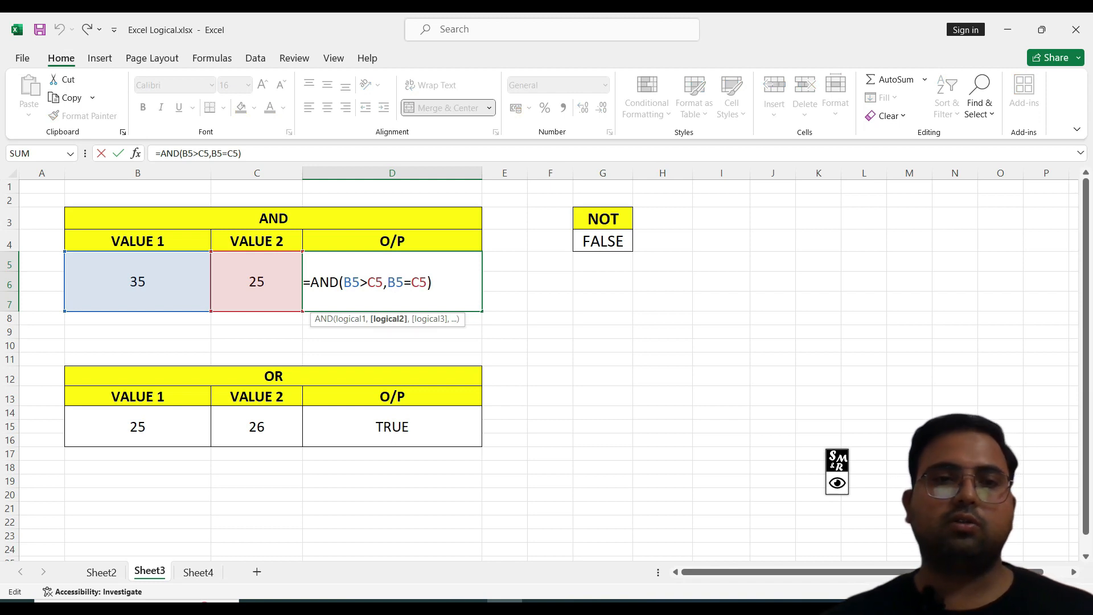
{"action": "key", "text": "Left"}
{"action": "key", "text": "Left"}
{"action": "type", "text": "="}
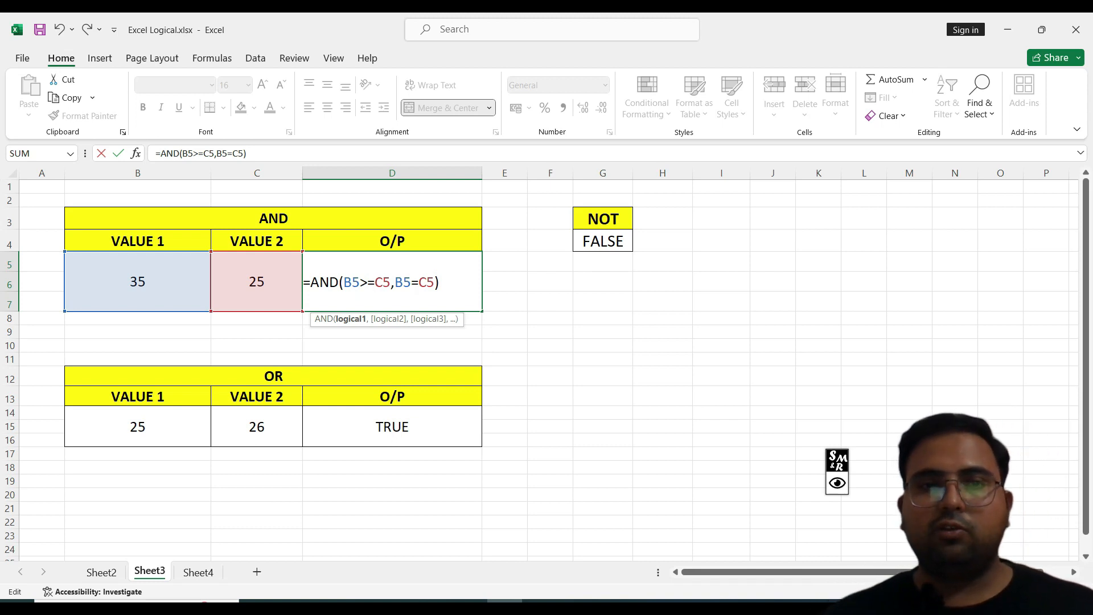
{"action": "left_click_drag", "start_coordinate": [343, 282], "coordinate": [391, 282]}
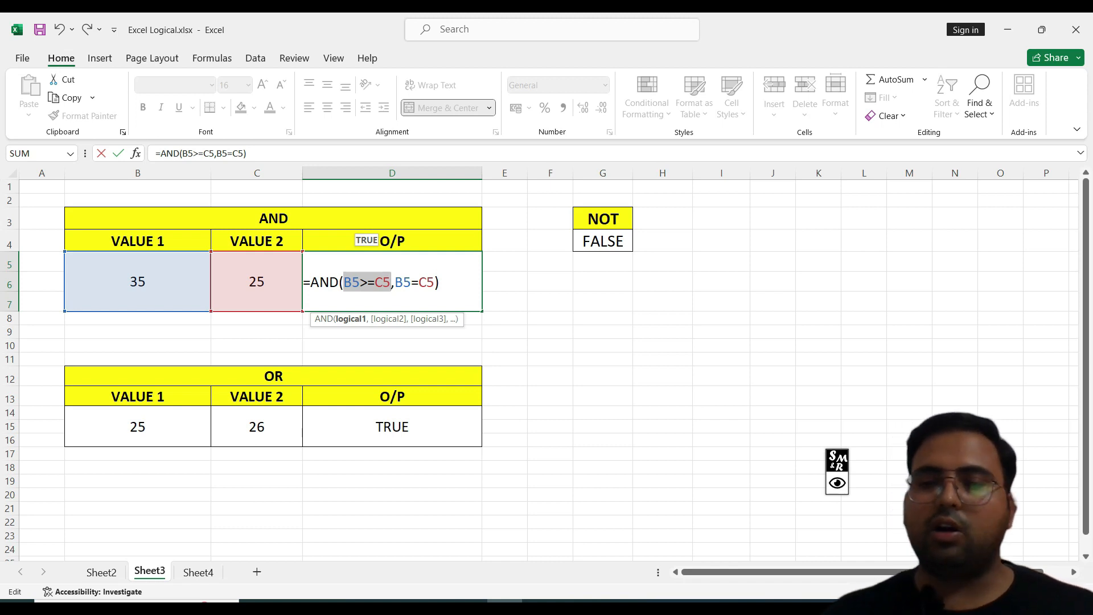
{"action": "key", "text": "Return"}
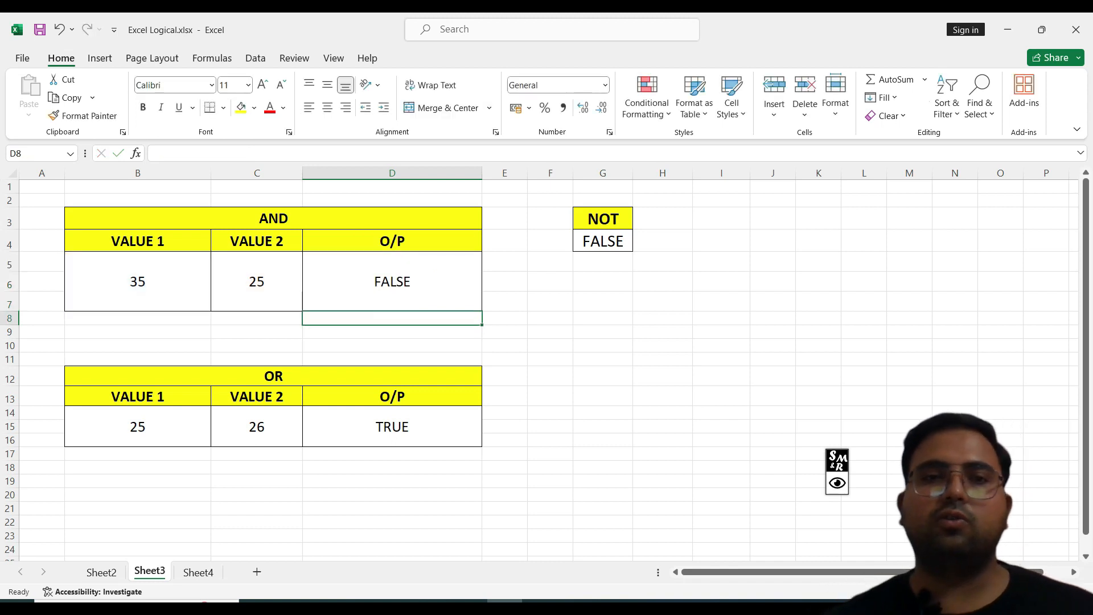
Step: Change the AND example's Value 1 to 25
{"action": "double_click", "coordinate": [149, 282]}
{"action": "left_click_drag", "start_coordinate": [149, 282], "coordinate": [122, 282]}
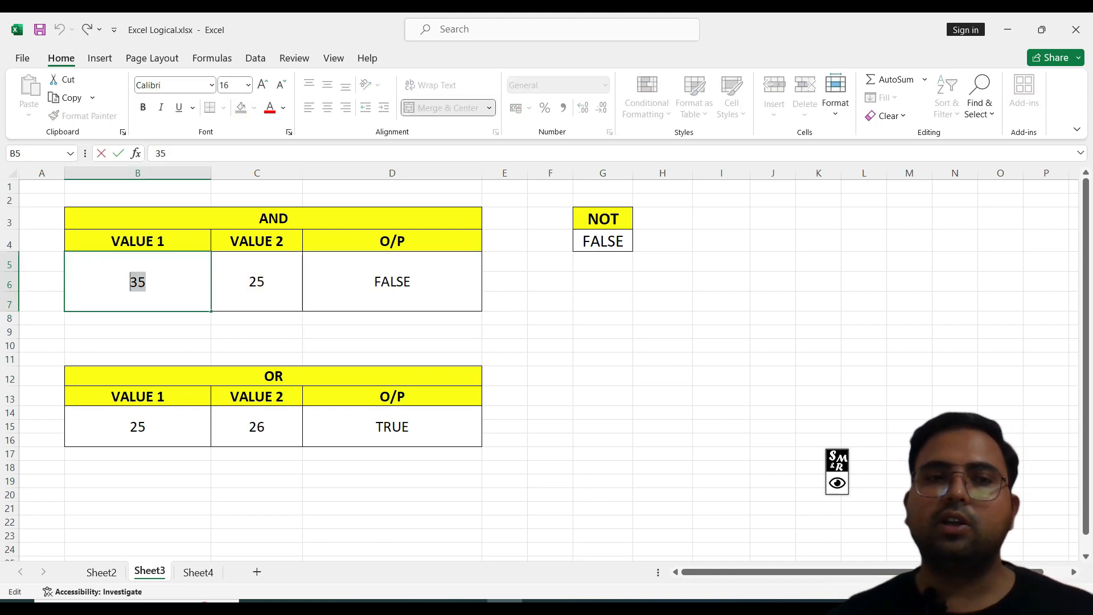
{"action": "type", "text": "25"}
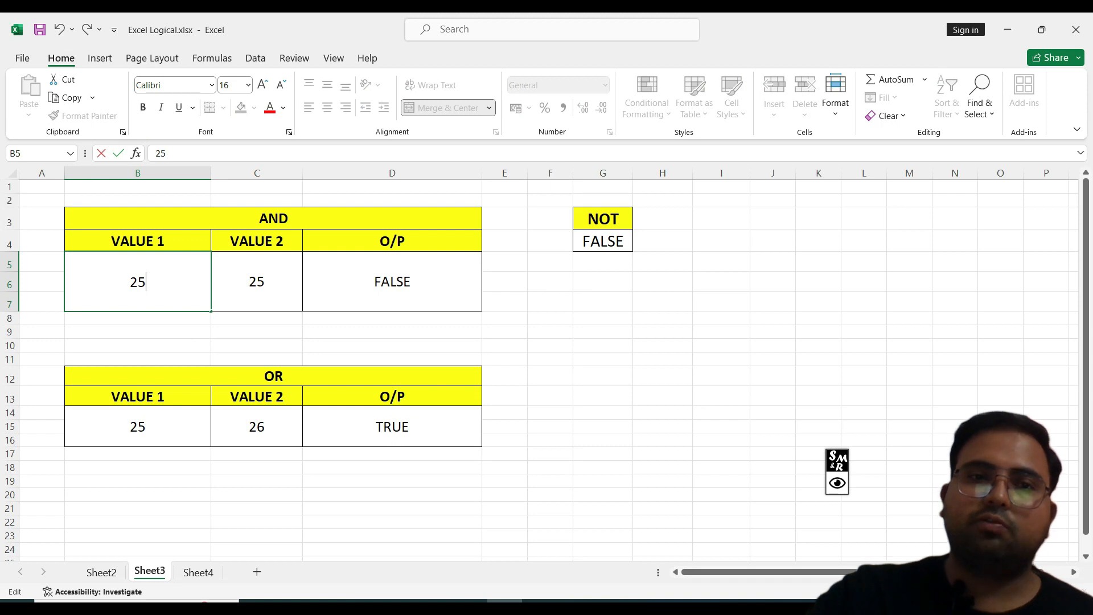
{"action": "key", "text": "Return"}
{"action": "key", "text": "Up"}
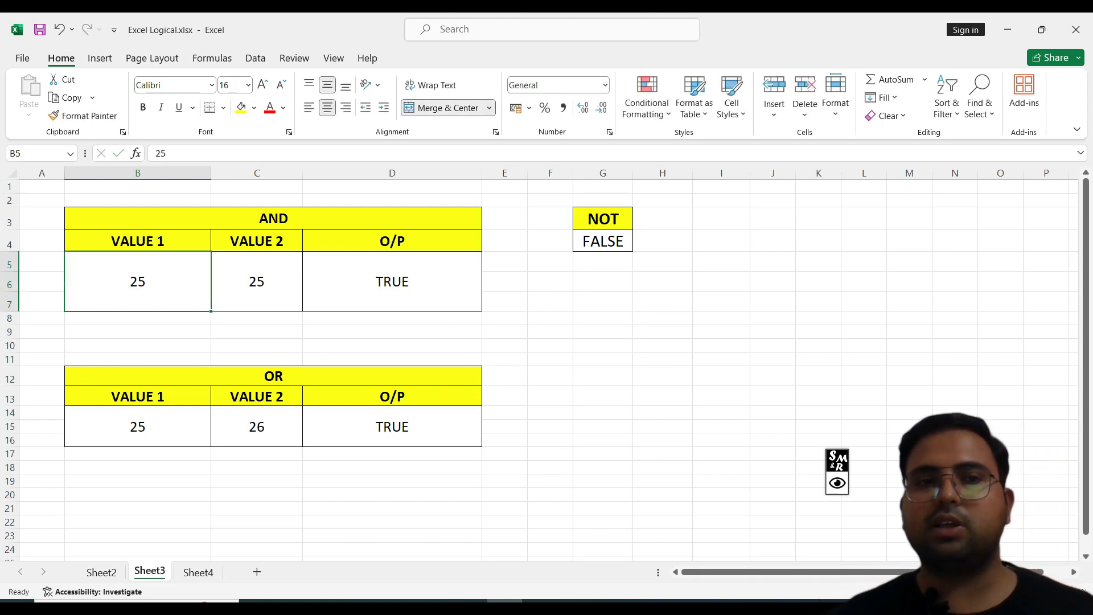
Step: Inspect the AND formula's first condition in edit mode, undoing a stray cell reference, without changing the formula
{"action": "key", "text": "Right"}
{"action": "key", "text": "Right"}
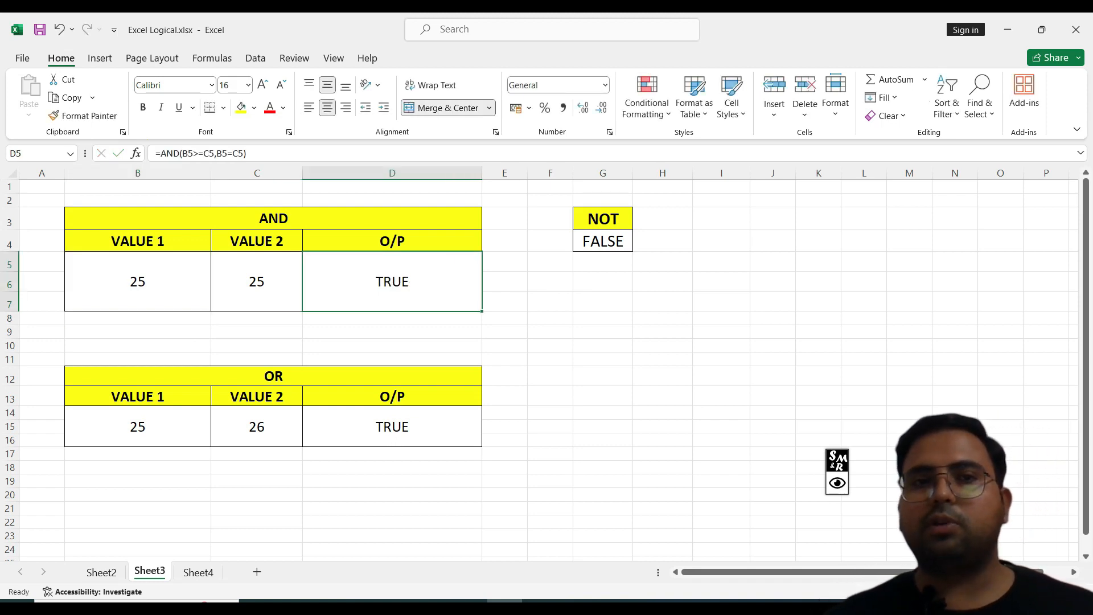
{"action": "double_click", "coordinate": [395, 282]}
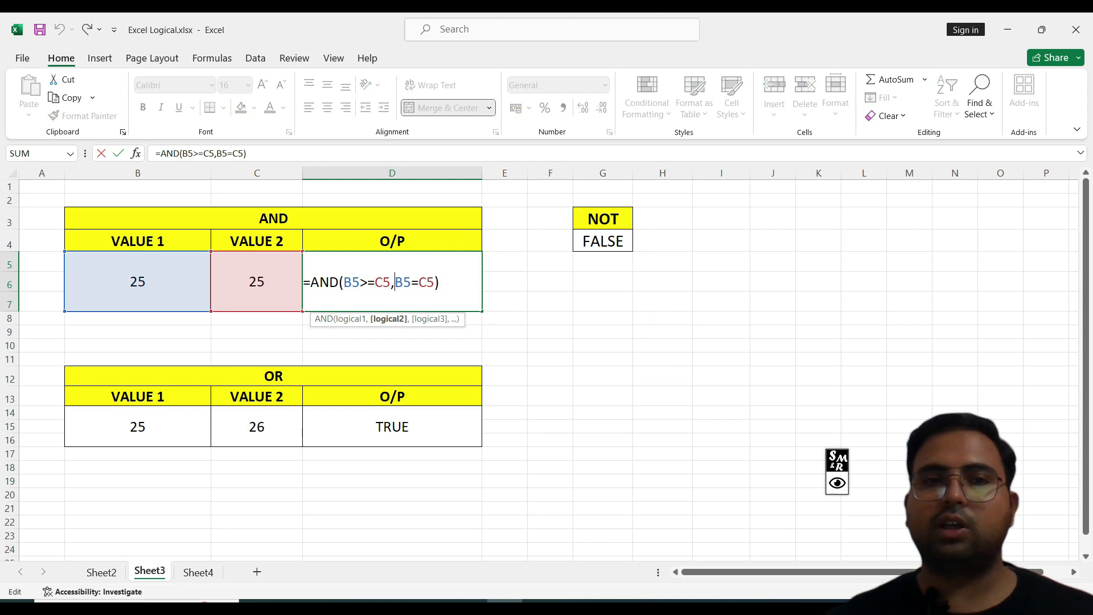
{"action": "key", "text": "Left"}
{"action": "key", "text": "shift+Left"}
{"action": "key", "text": "shift+Left"}
{"action": "key", "text": "shift+Left"}
{"action": "key", "text": "shift+Left"}
{"action": "key", "text": "shift+Left"}
{"action": "key", "text": "shift+Left"}
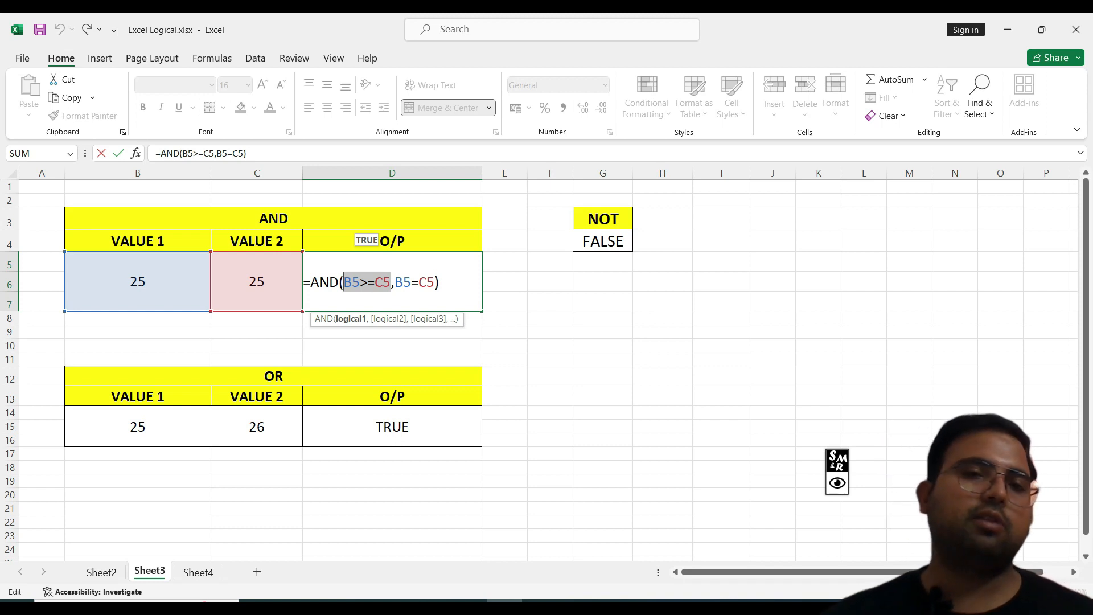
{"action": "left_click", "coordinate": [505, 281]}
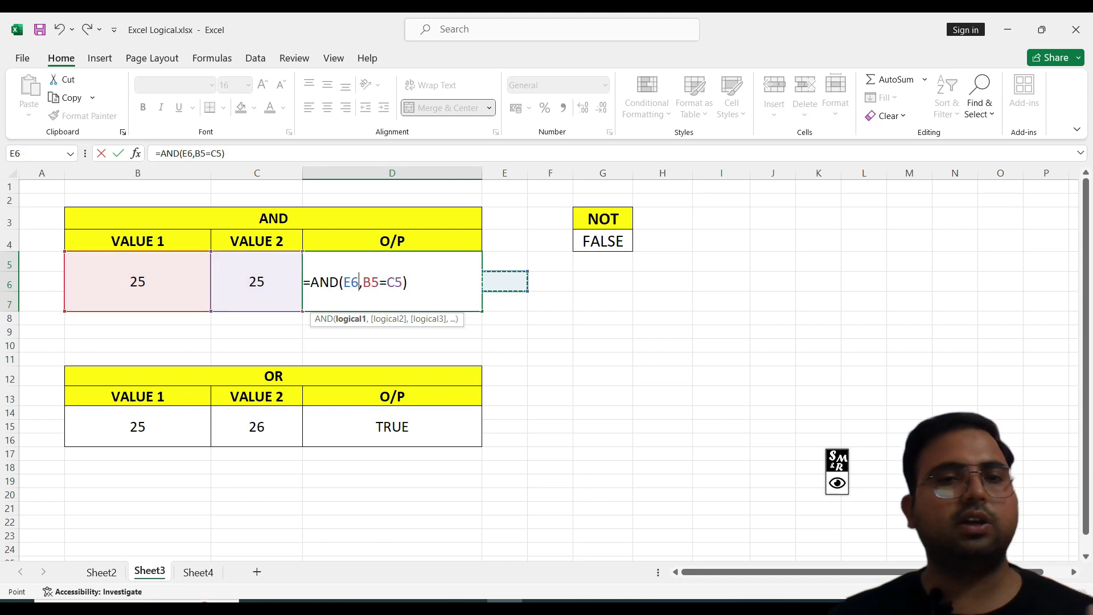
{"action": "key", "text": "ctrl+z"}
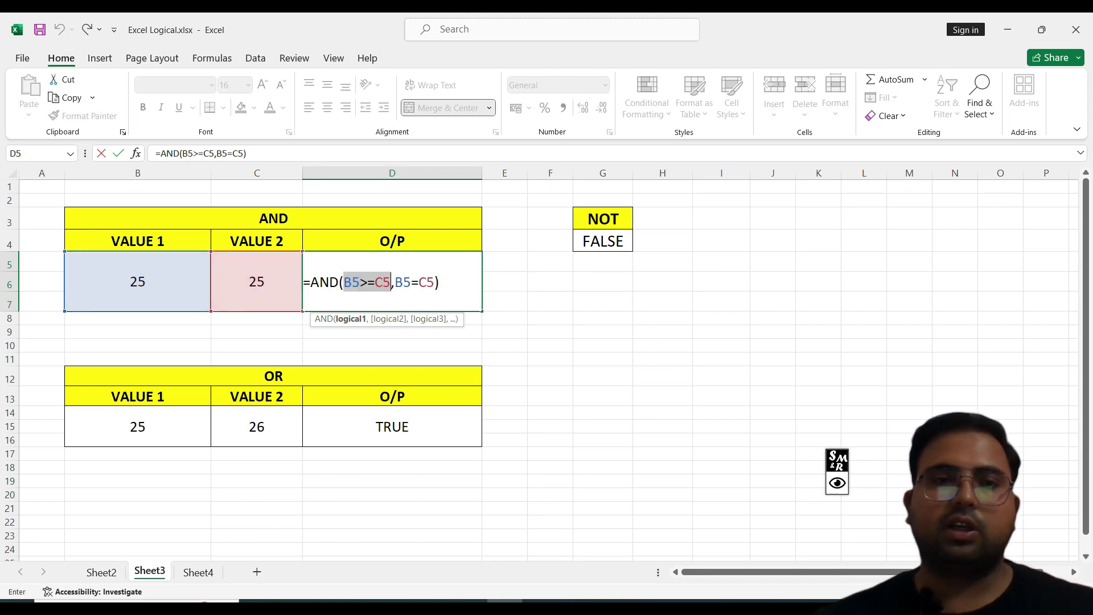
{"action": "left_click", "coordinate": [403, 282]}
{"action": "left_click", "coordinate": [440, 282]}
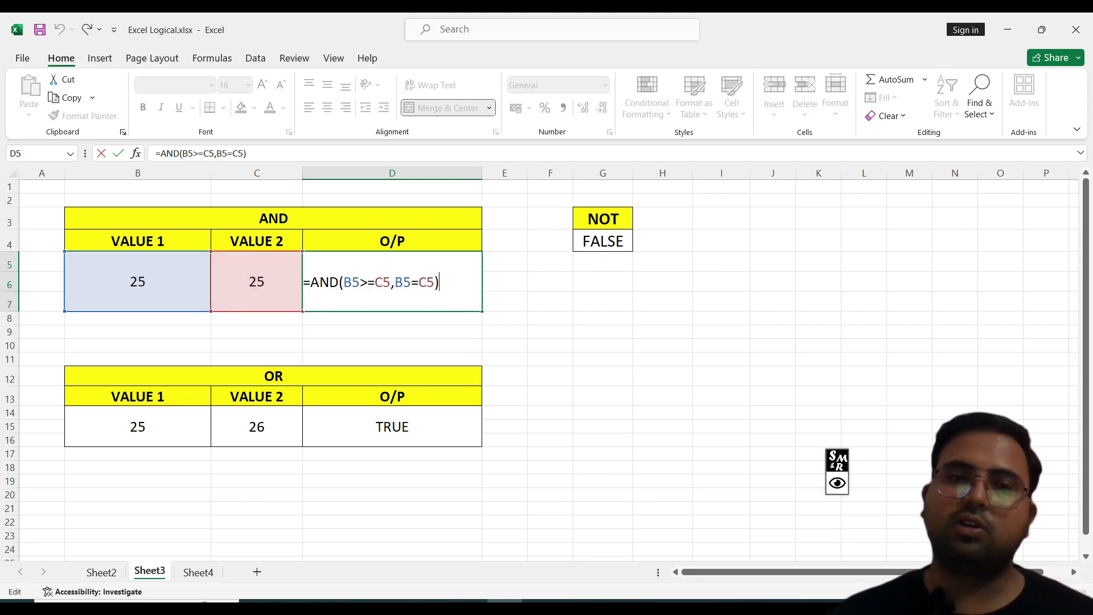
{"action": "key", "text": "Return"}
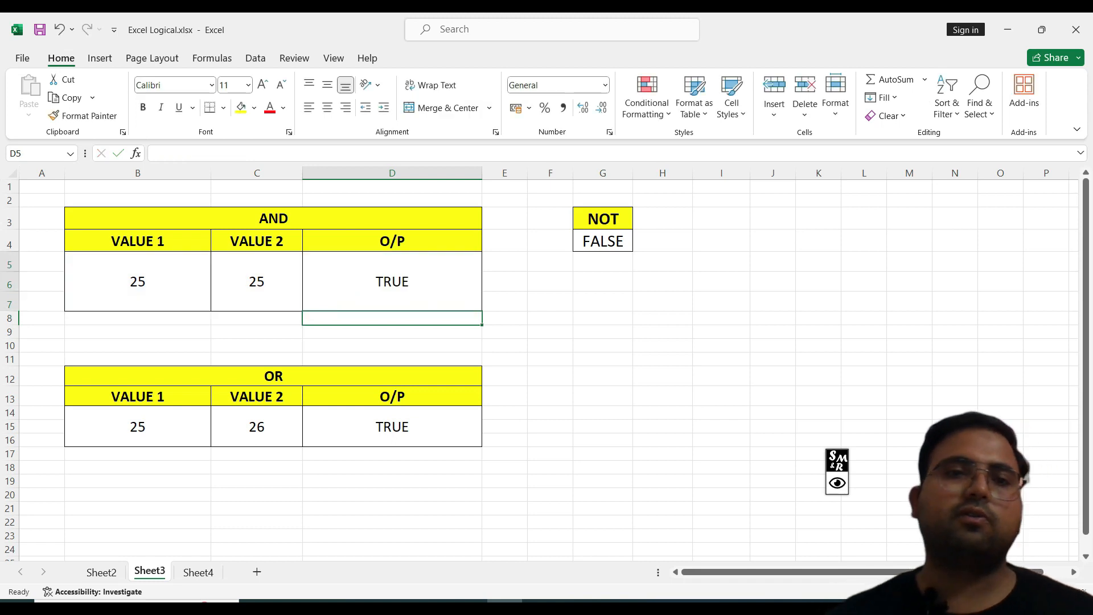
{"action": "left_click", "coordinate": [392, 282]}
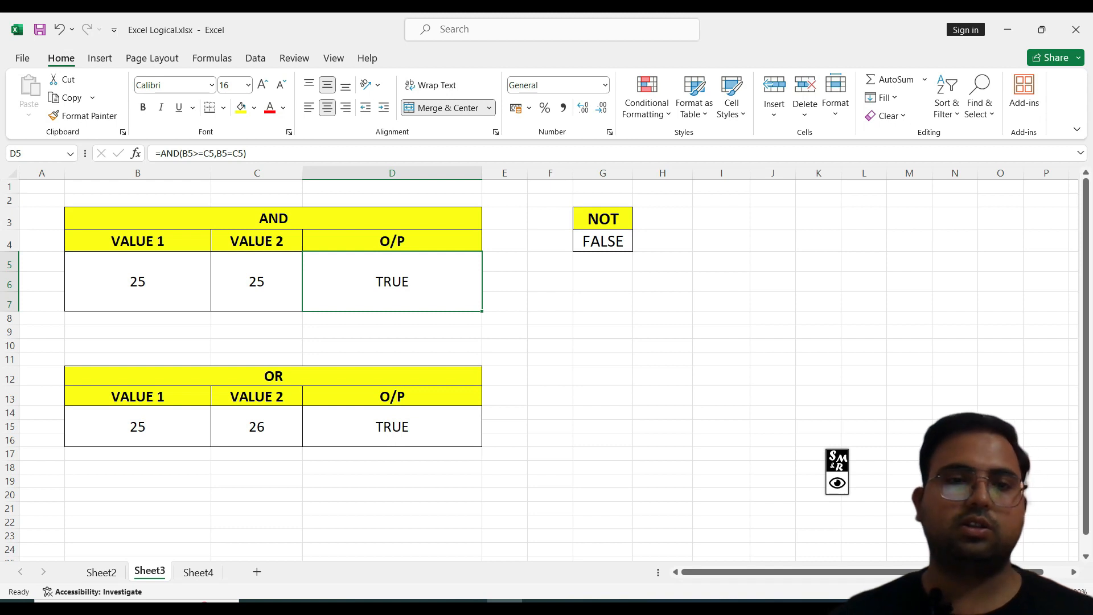
Step: Examine how each condition of the OR example formula =OR(B14>C14,B14<C14) evaluates
{"action": "double_click", "coordinate": [393, 427]}
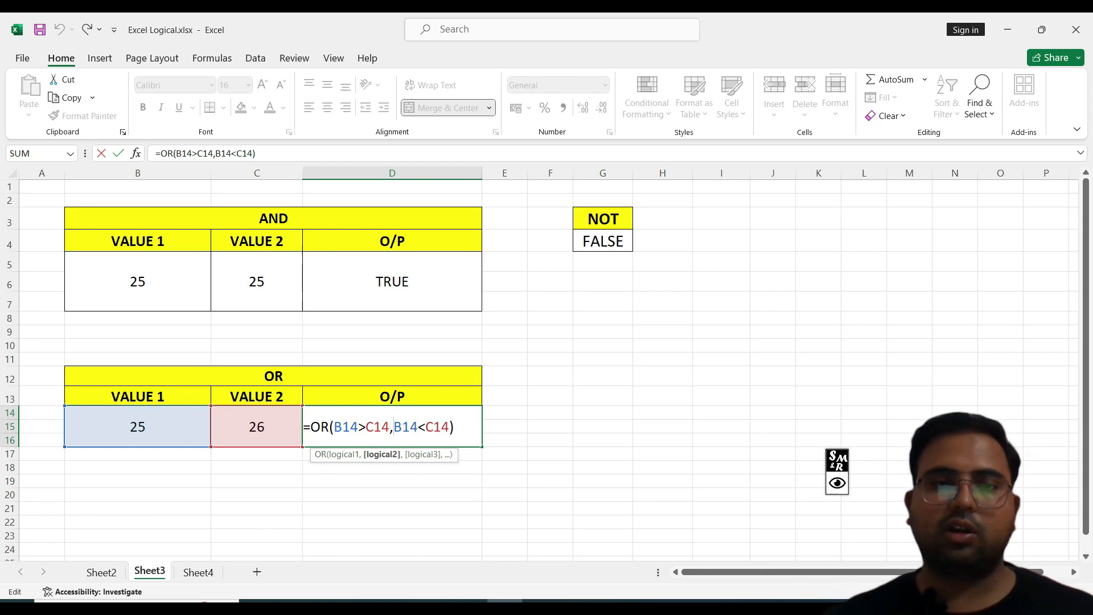
{"action": "left_click_drag", "start_coordinate": [390, 427], "coordinate": [330, 427]}
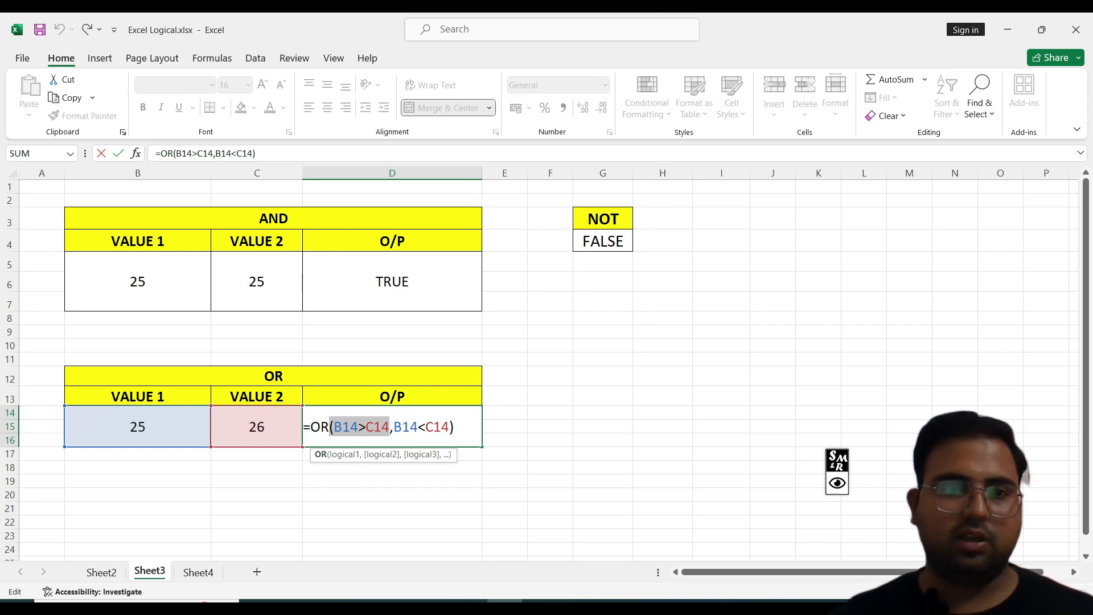
{"action": "left_click_drag", "start_coordinate": [394, 427], "coordinate": [450, 427]}
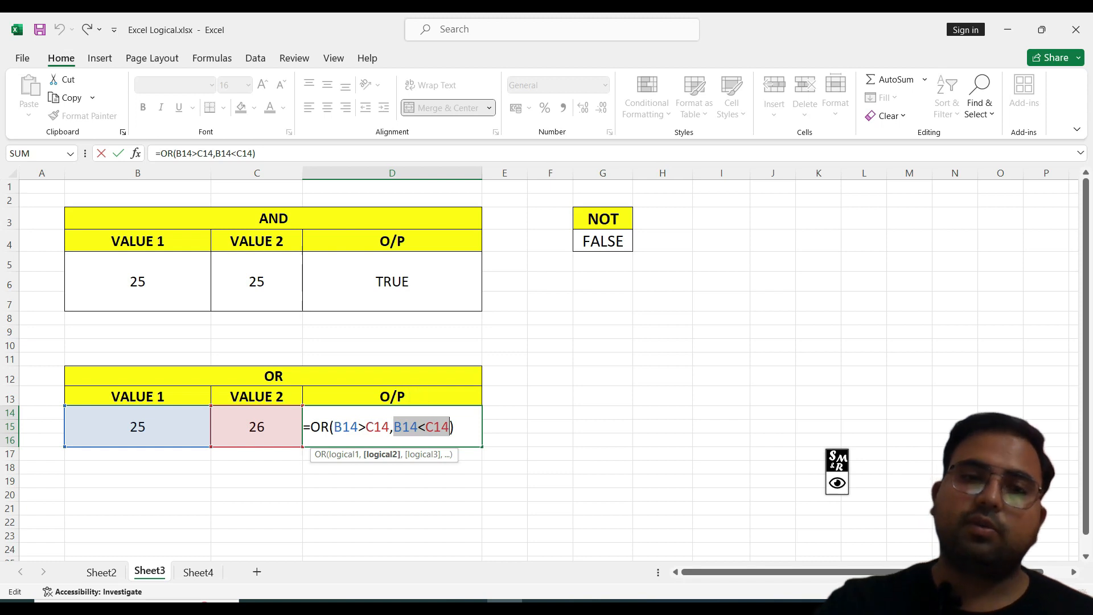
{"action": "key", "text": "Return"}
{"action": "double_click", "coordinate": [433, 426]}
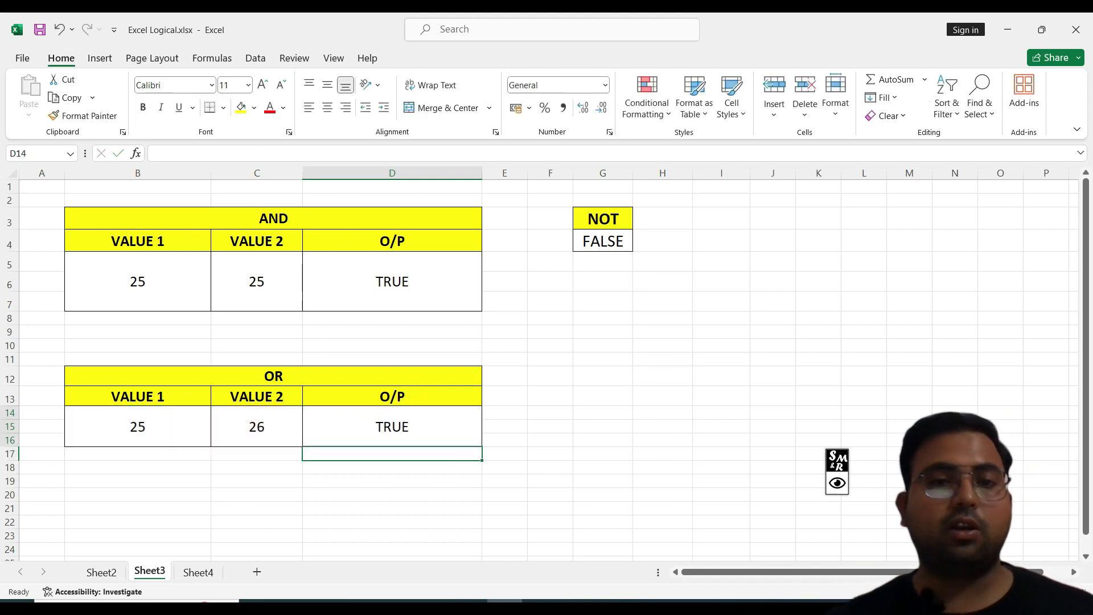
{"action": "left_click_drag", "start_coordinate": [389, 427], "coordinate": [450, 426]}
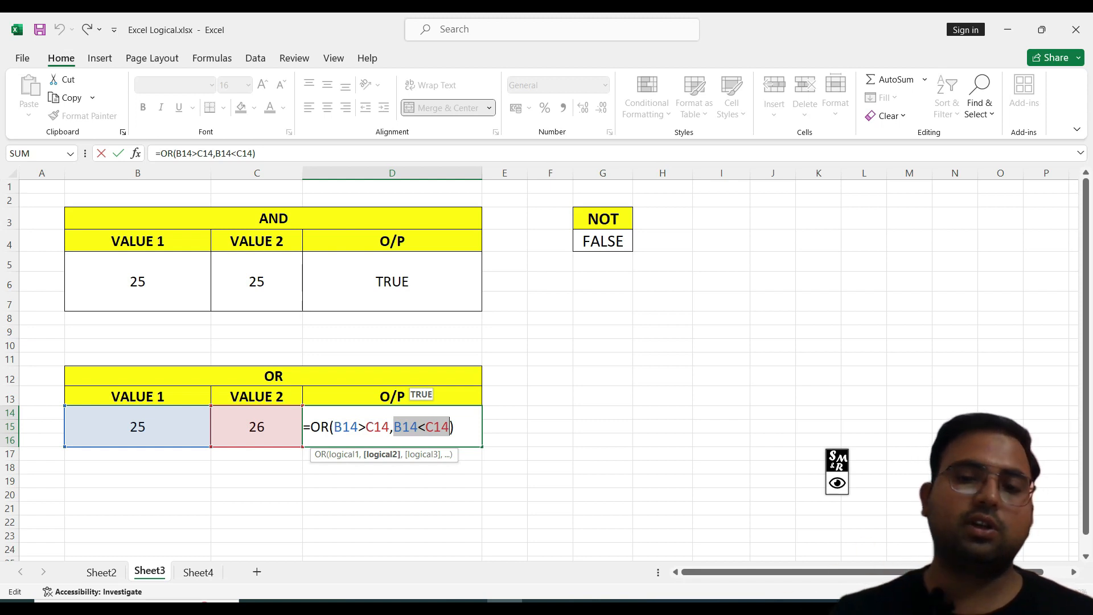
{"action": "key", "text": "Return"}
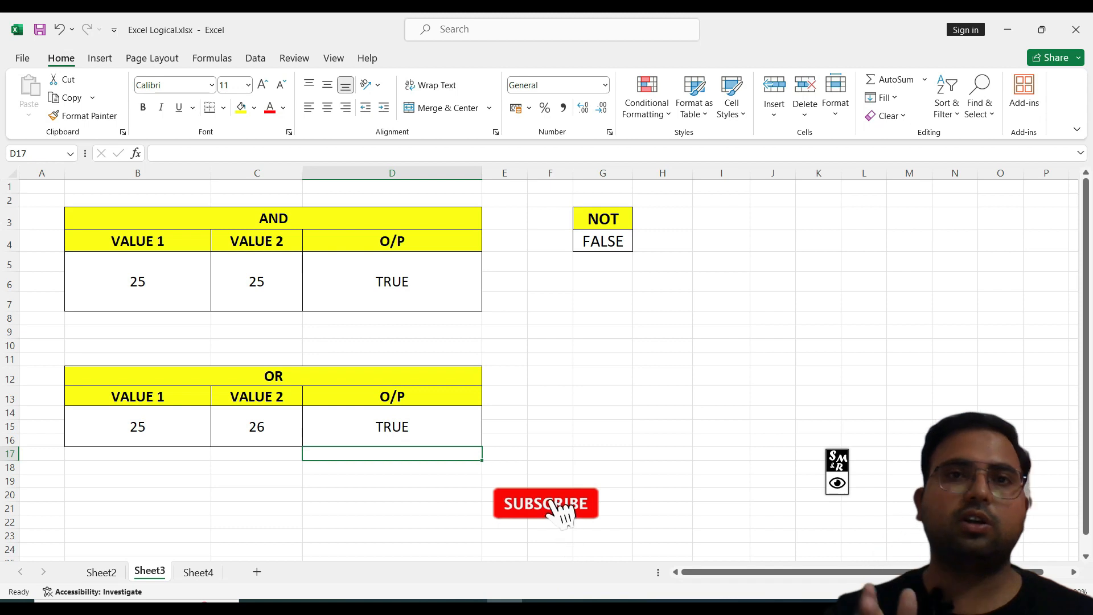
{"action": "left_click", "coordinate": [391, 426]}
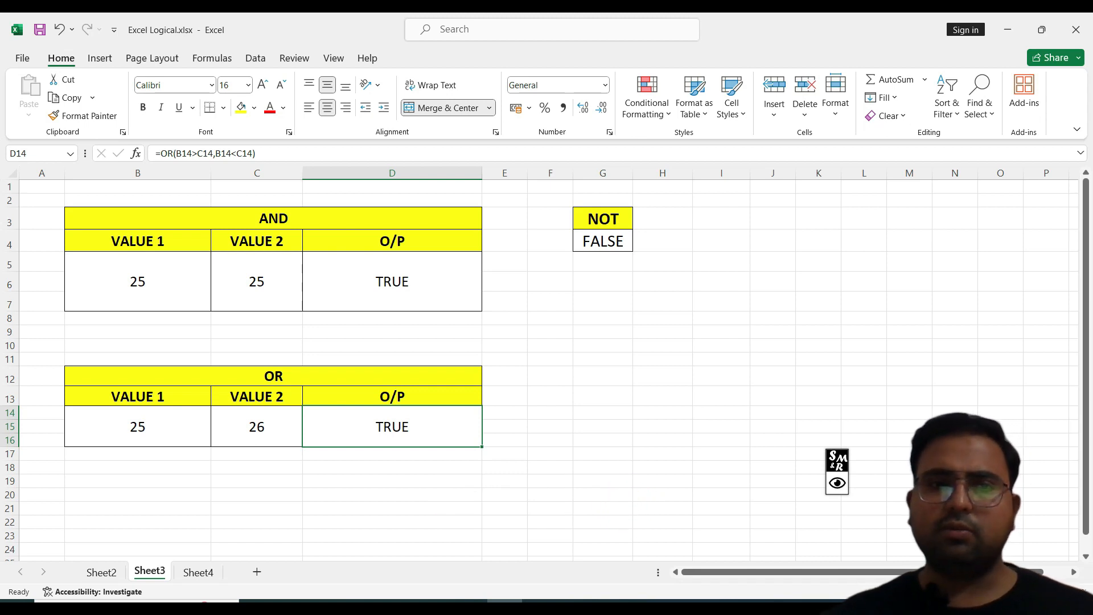
{"action": "left_click", "coordinate": [274, 218]}
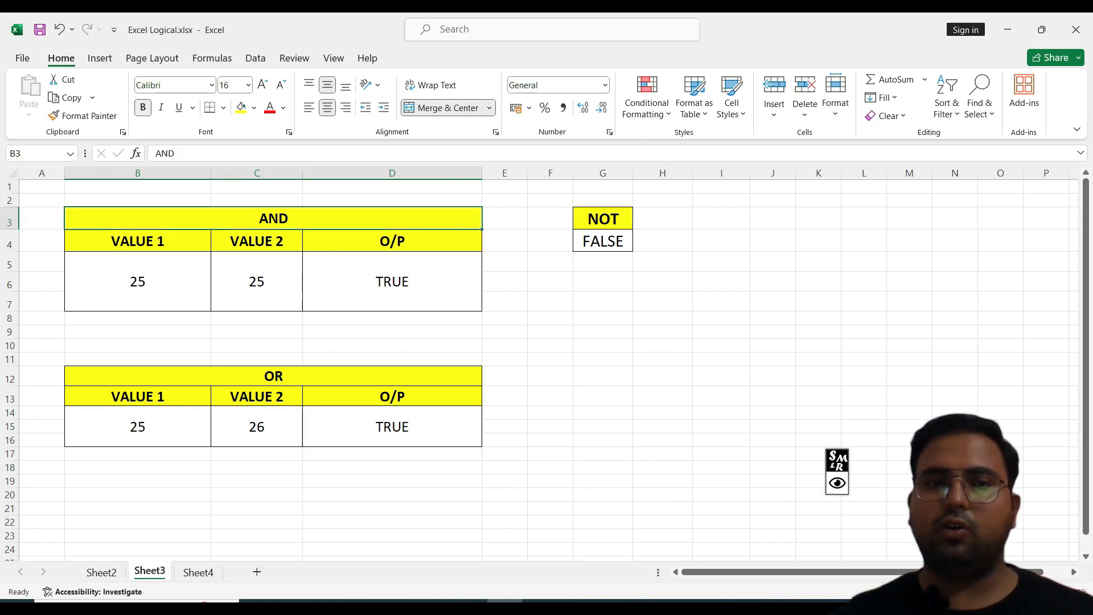
{"action": "left_click_drag", "start_coordinate": [273, 377], "coordinate": [364, 427]}
{"action": "left_click", "coordinate": [662, 332]}
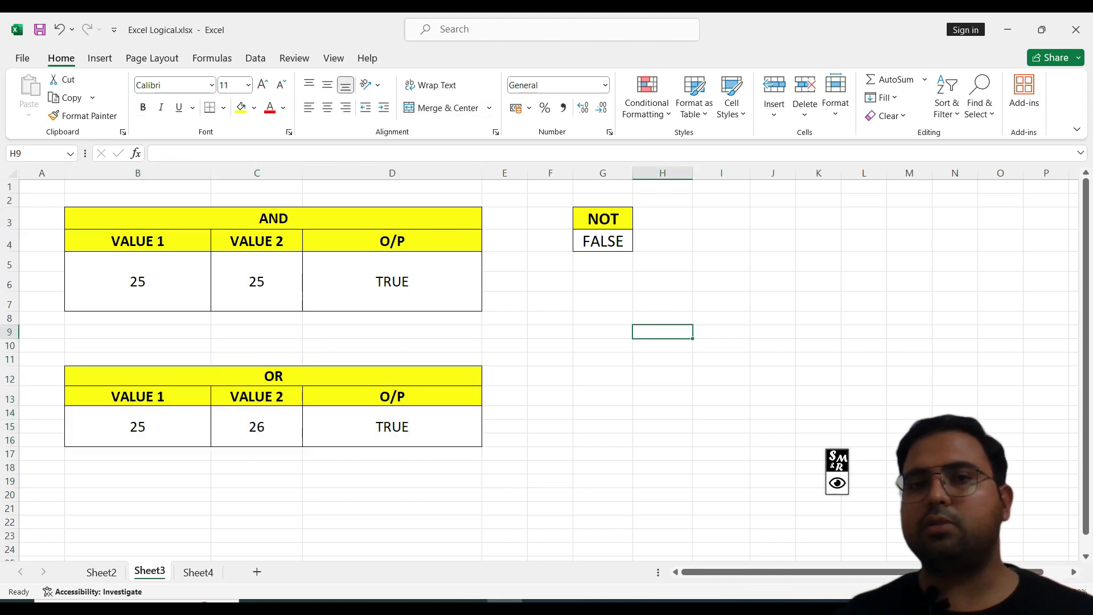
Step: Rewrite the NOT formula in G4 as =NOT(D5), pointing it at the AND example's output cell
{"action": "left_click_drag", "start_coordinate": [602, 219], "coordinate": [603, 242]}
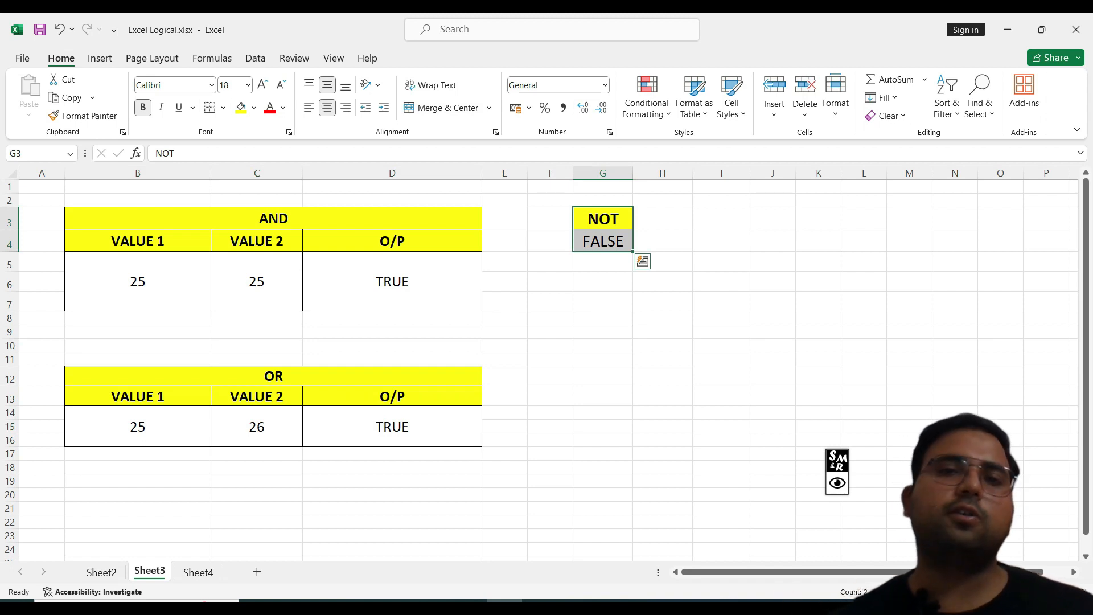
{"action": "double_click", "coordinate": [603, 242]}
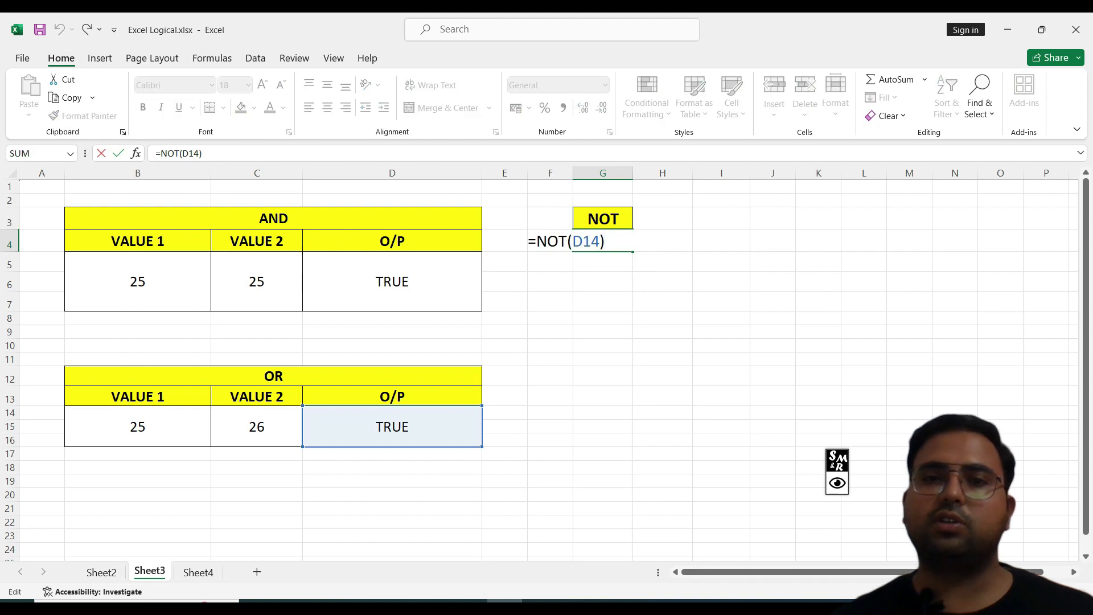
{"action": "key", "text": "shift+Left"}
{"action": "key", "text": "shift+Left"}
{"action": "key", "text": "shift+Left"}
{"action": "key", "text": "shift+Left"}
{"action": "key", "text": "shift+Left"}
{"action": "key", "text": "shift+Left"}
{"action": "key", "text": "shift+Left"}
{"action": "key", "text": "shift+Left"}
{"action": "key", "text": "shift+Left"}
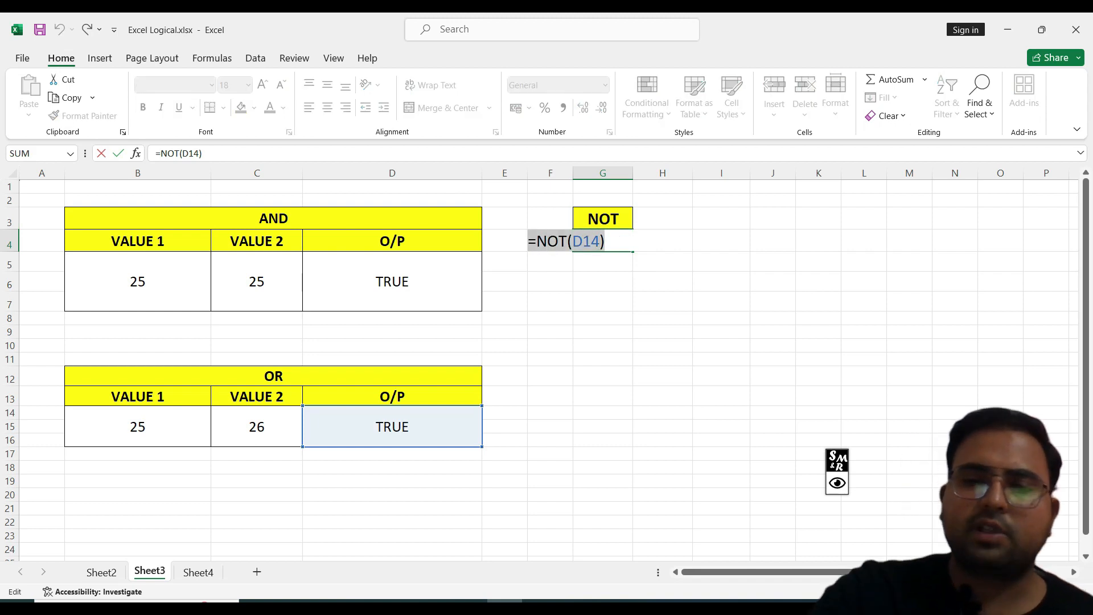
{"action": "type", "text": "=no"}
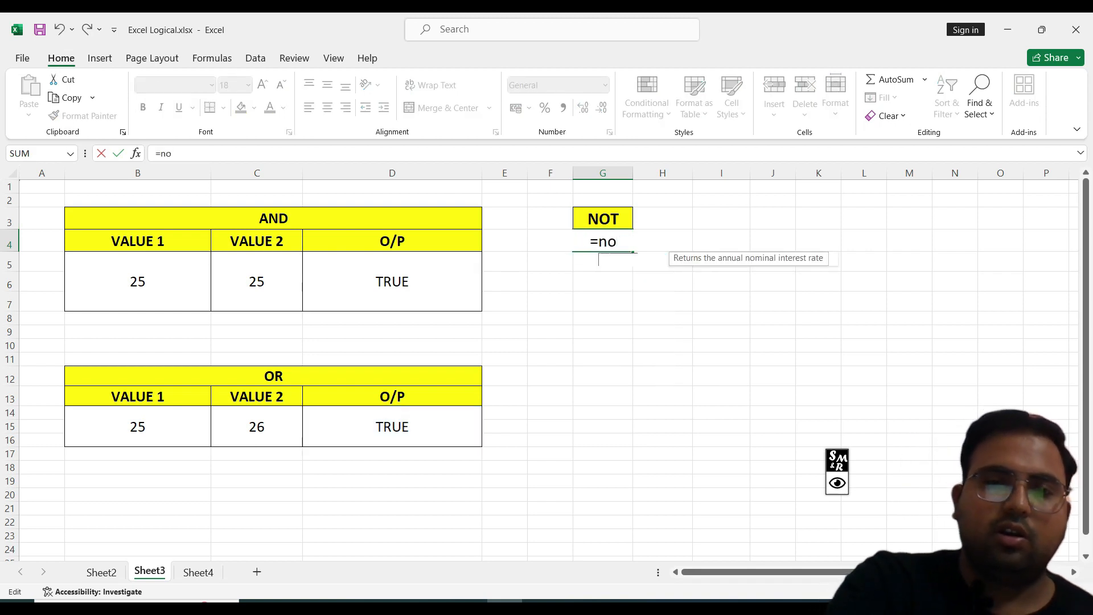
{"action": "type", "text": "t("}
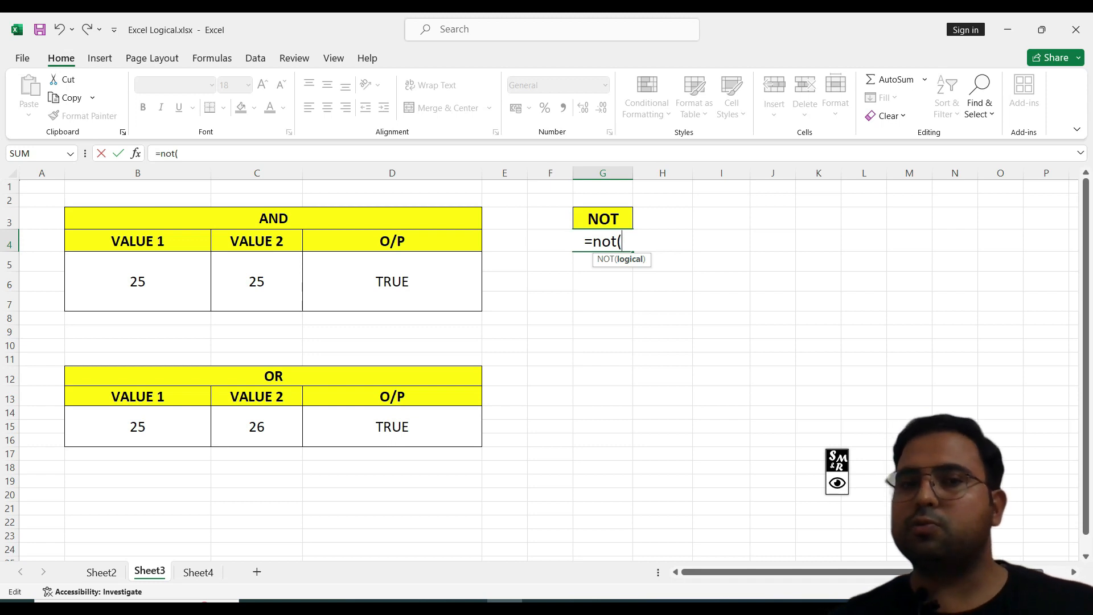
{"action": "left_click", "coordinate": [392, 282]}
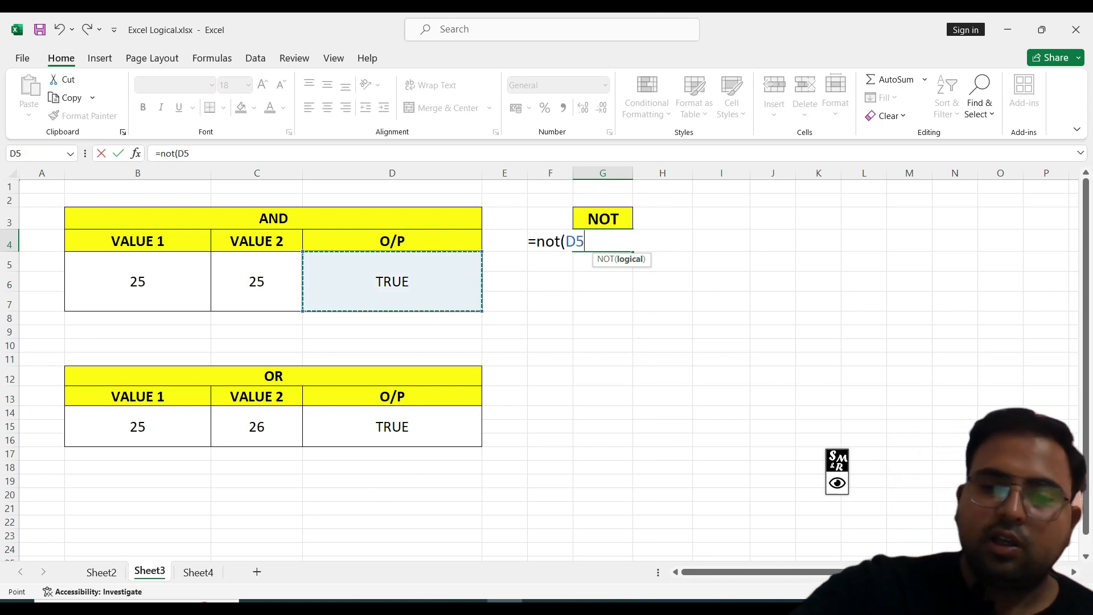
{"action": "type", "text": ")"}
{"action": "key", "text": "Return"}
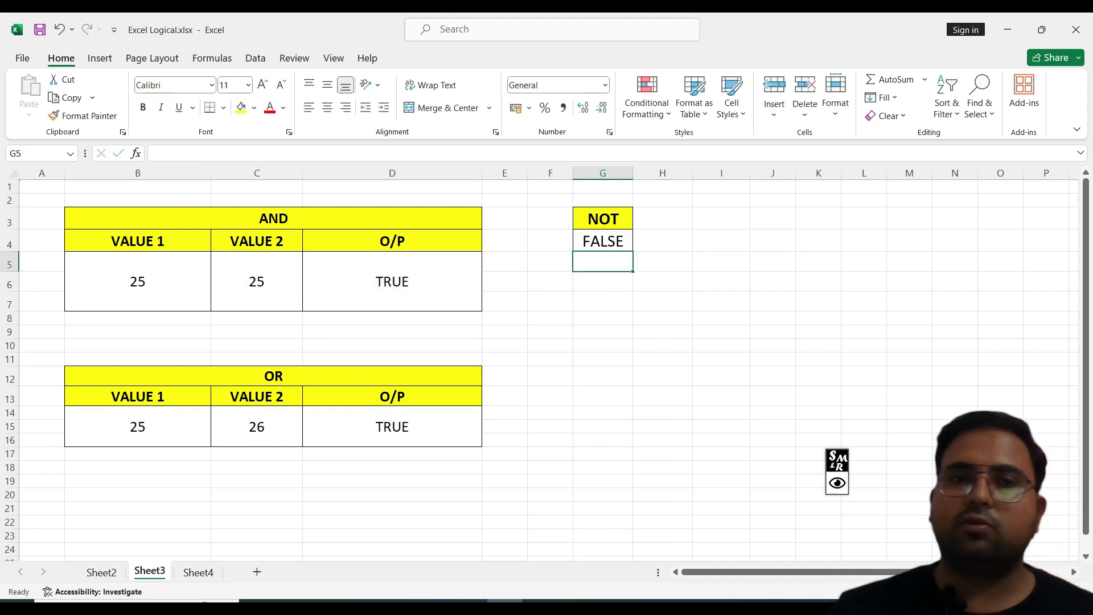
Step: Delete one character from the second condition of the AND formula in D5, and select the NOT result cell
{"action": "left_click", "coordinate": [603, 241]}
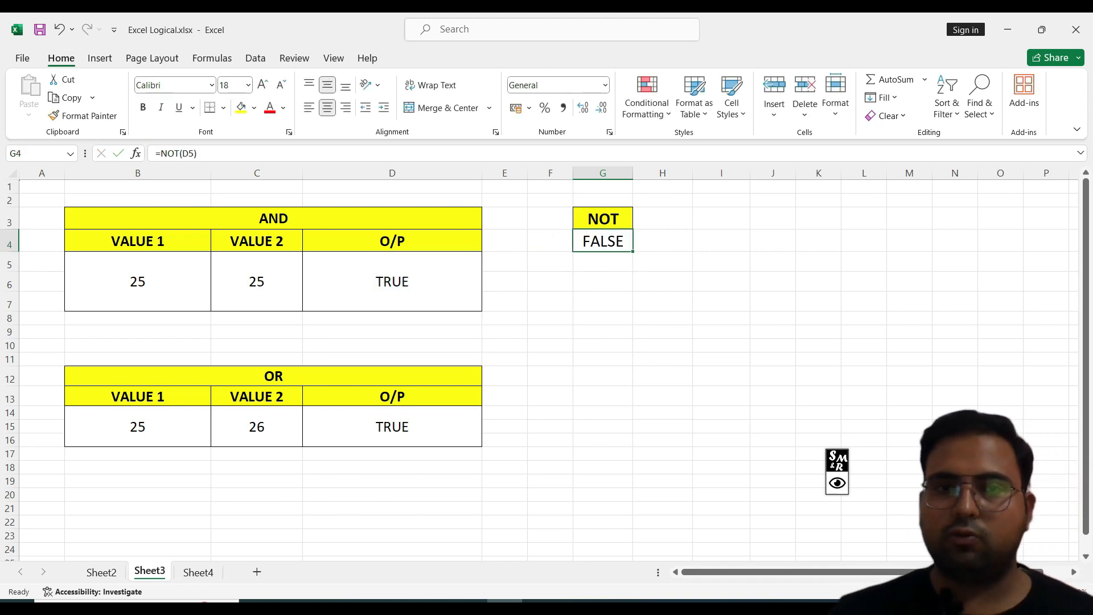
{"action": "double_click", "coordinate": [426, 282]}
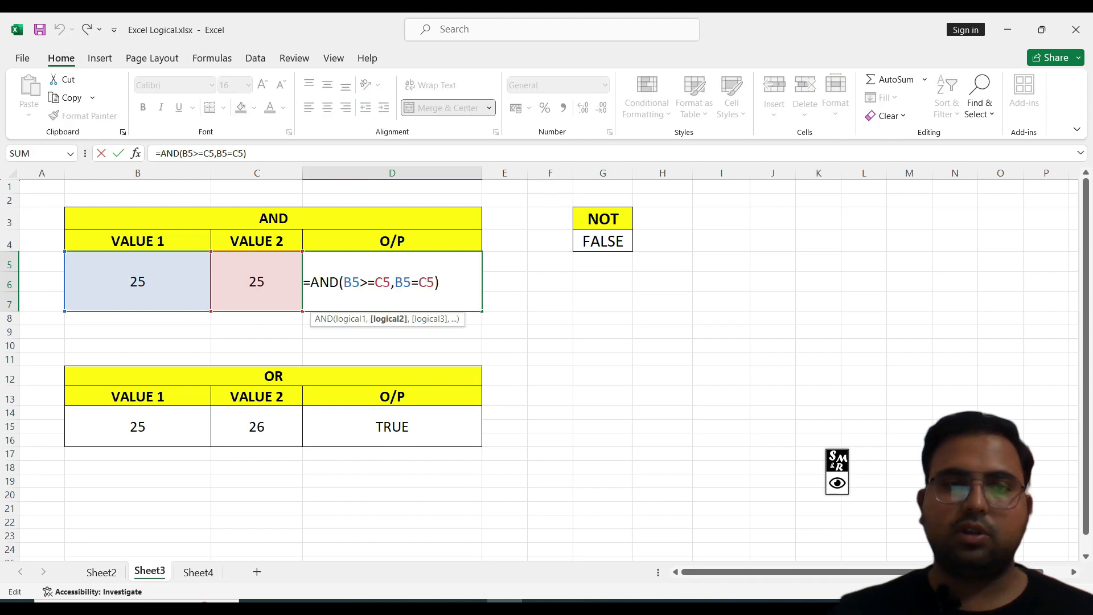
{"action": "key", "text": "BackSpace"}
{"action": "key", "text": "Return"}
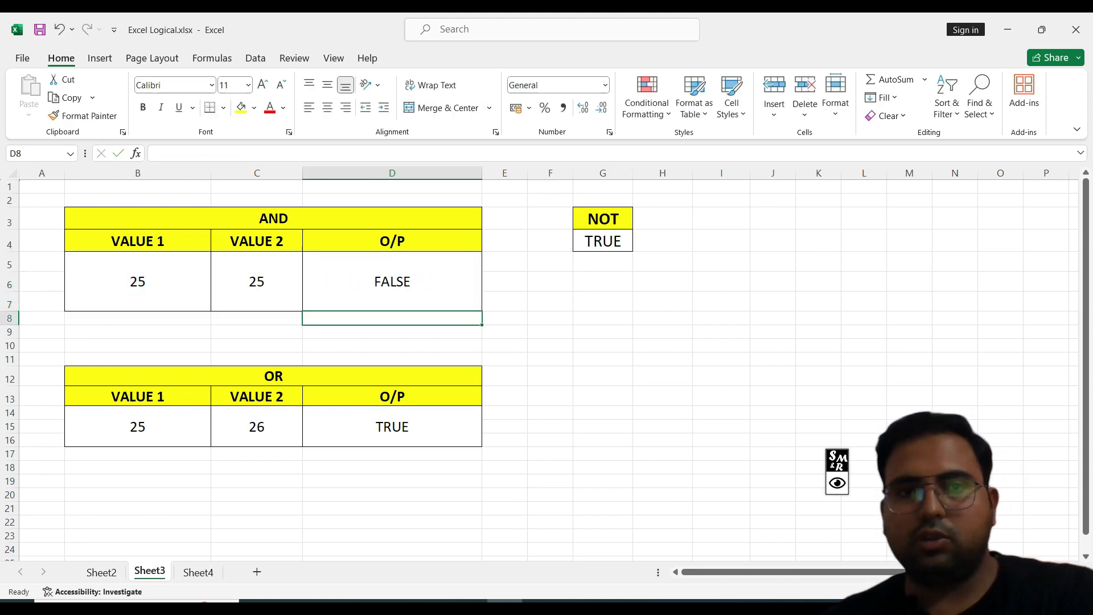
{"action": "left_click", "coordinate": [603, 241]}
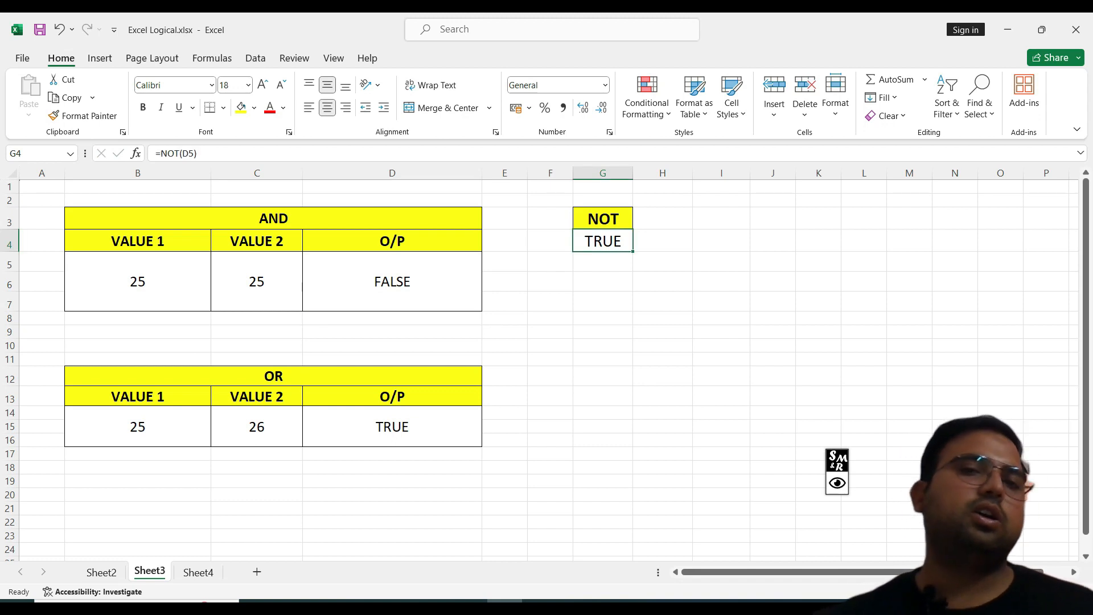
Step: Switch to Sheet4, which holds the IF and IFERROR examples
{"action": "left_click_drag", "start_coordinate": [550, 186], "coordinate": [689, 306]}
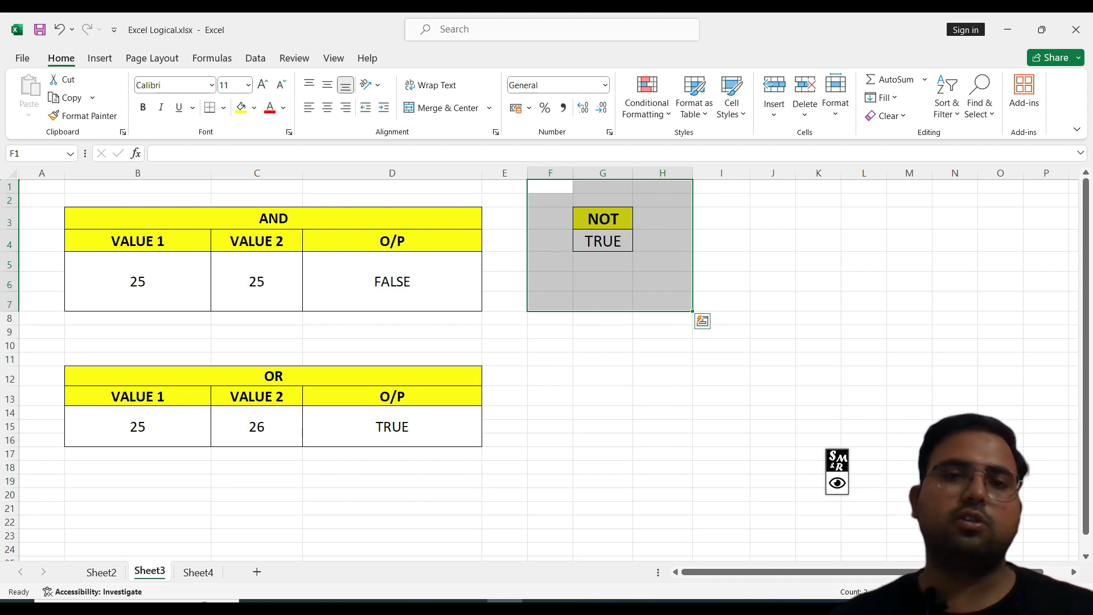
{"action": "left_click", "coordinate": [603, 375]}
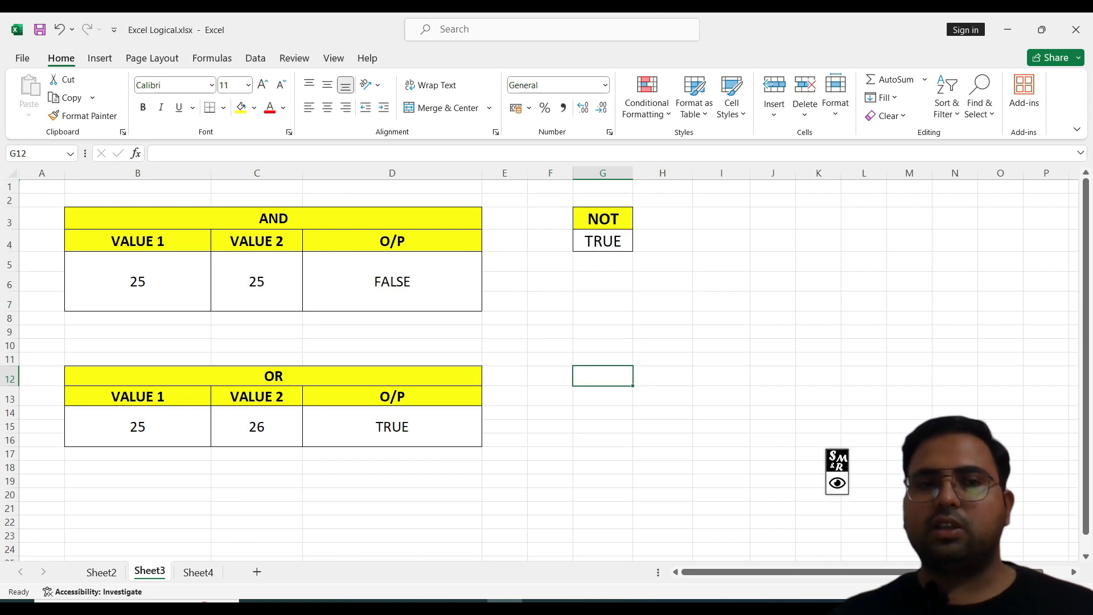
{"action": "mouse_move", "coordinate": [137, 186]}
{"action": "left_mouse_down"}
{"action": "mouse_move", "coordinate": [455, 336]}
{"action": "mouse_move", "coordinate": [678, 481]}
{"action": "left_mouse_up"}
{"action": "left_click", "coordinate": [392, 522]}
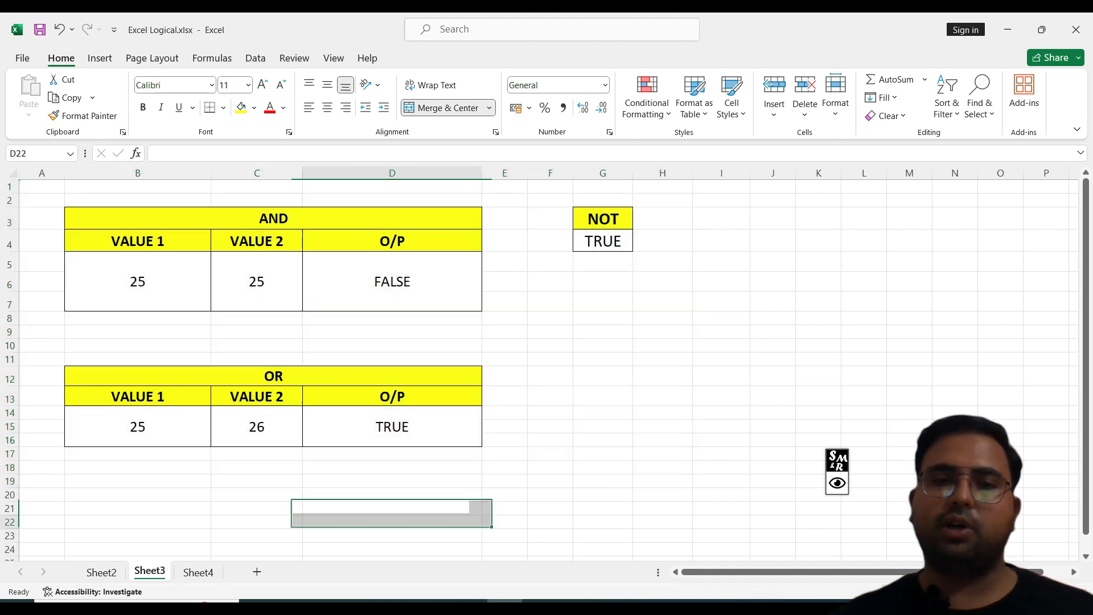
{"action": "left_click", "coordinate": [198, 572]}
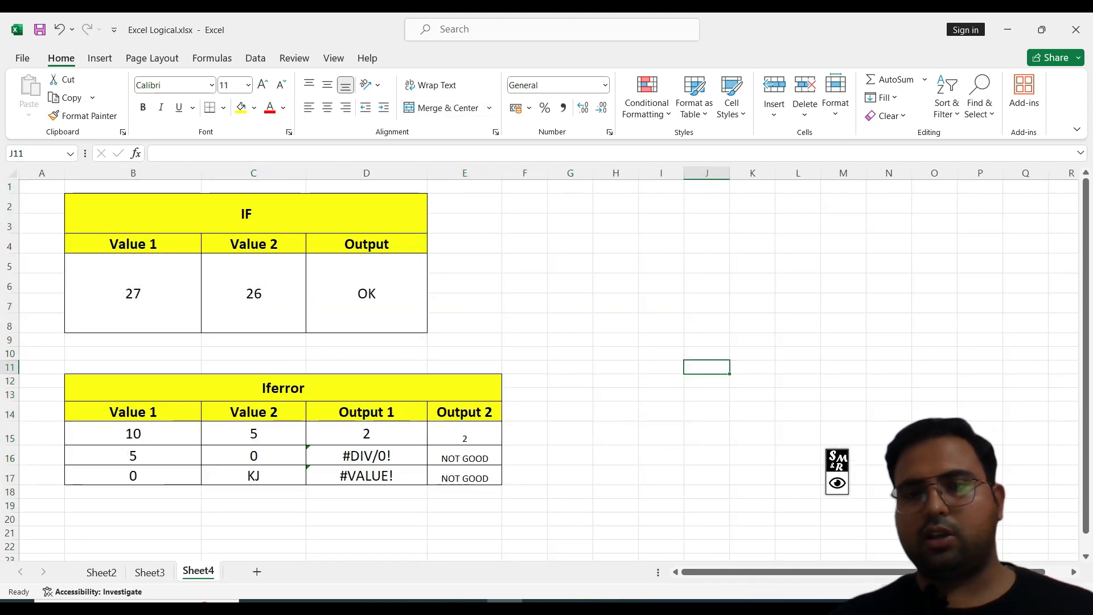
Step: Examine the IF formula =IF(B5>C5,"OK","NOT OK") argument by argument in edit mode
{"action": "double_click", "coordinate": [367, 293]}
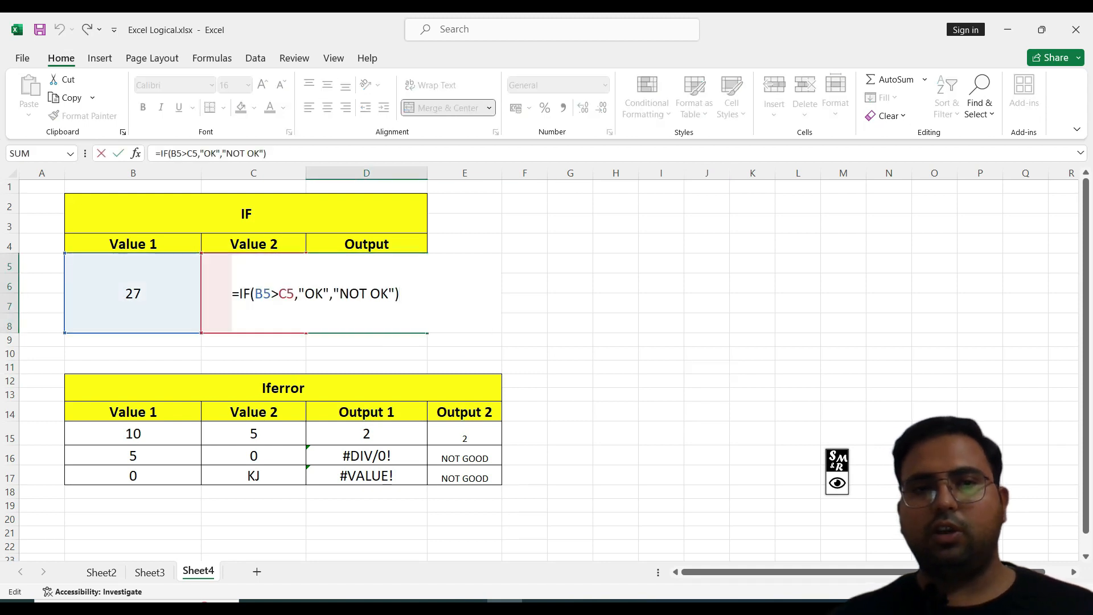
{"action": "left_click_drag", "start_coordinate": [400, 293], "coordinate": [231, 294]}
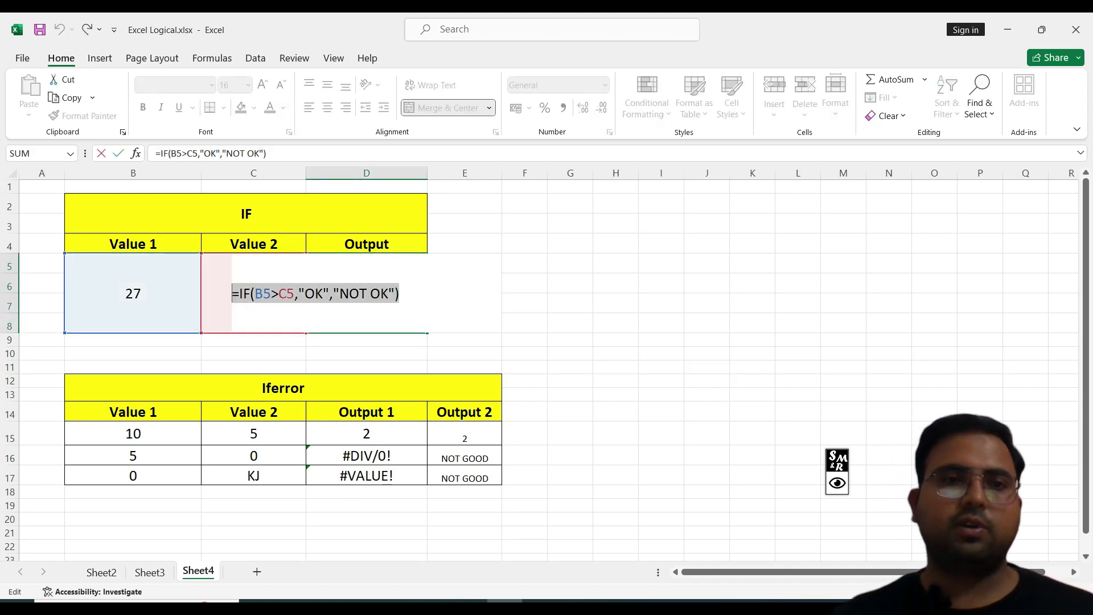
{"action": "left_click", "coordinate": [286, 294]}
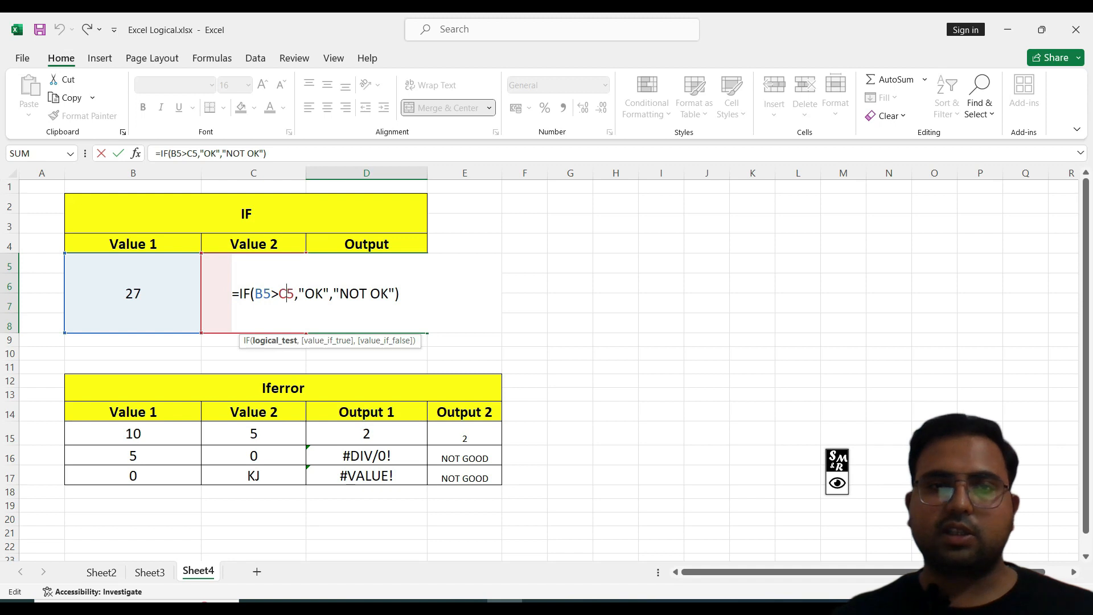
{"action": "left_click_drag", "start_coordinate": [295, 294], "coordinate": [254, 294]}
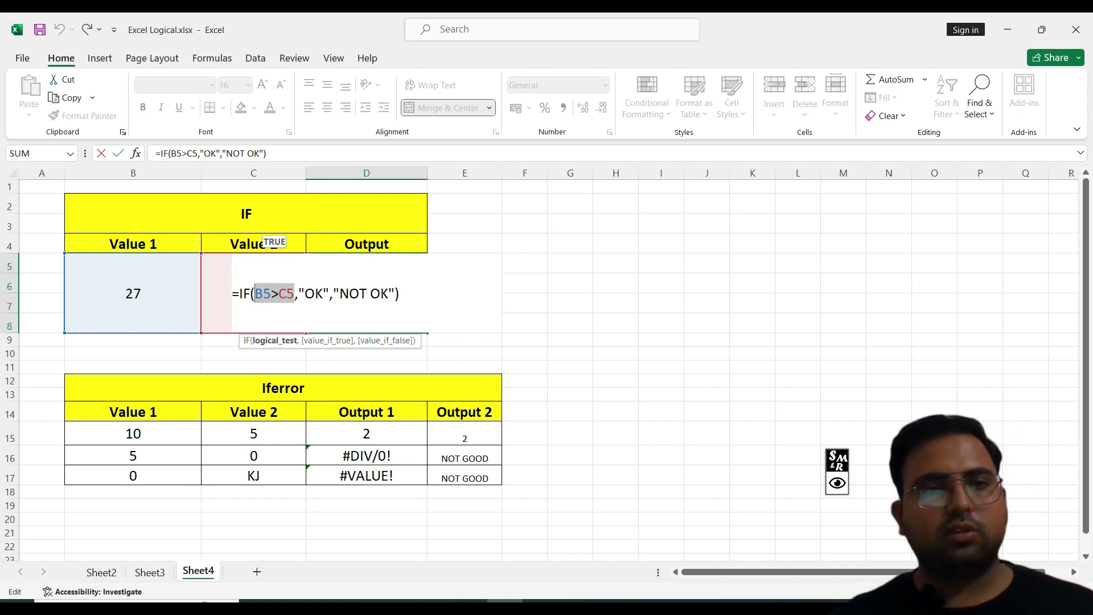
{"action": "left_click_drag", "start_coordinate": [330, 294], "coordinate": [299, 294]}
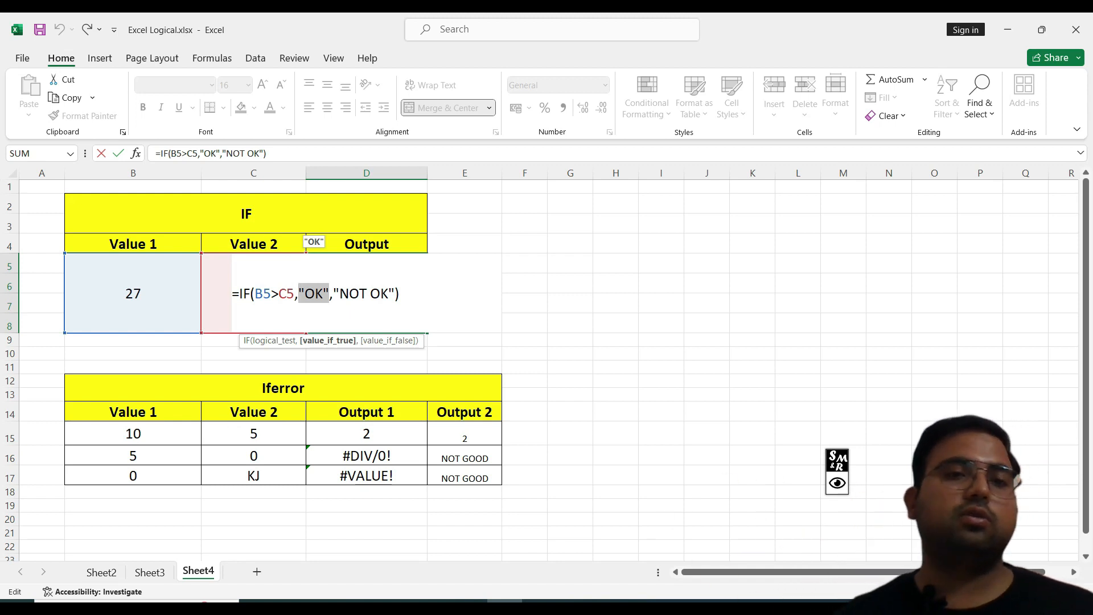
{"action": "left_click_drag", "start_coordinate": [295, 294], "coordinate": [263, 294]}
{"action": "left_click_drag", "start_coordinate": [339, 293], "coordinate": [388, 294]}
{"action": "left_click", "coordinate": [389, 294]}
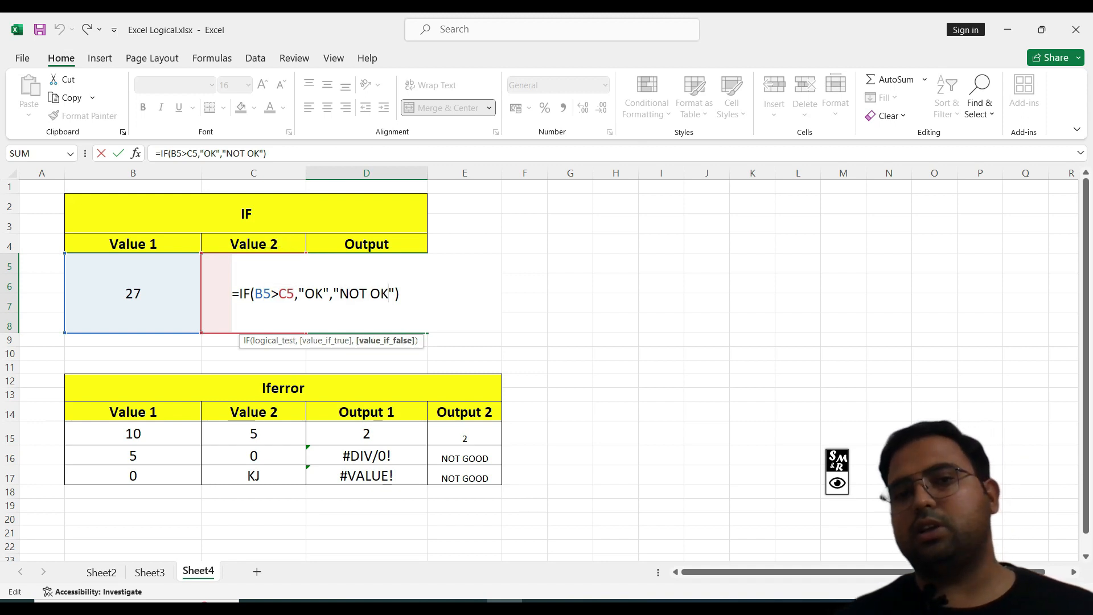
{"action": "left_click", "coordinate": [570, 303]}
Step: Widen columns H through L
{"action": "double_click", "coordinate": [615, 283]}
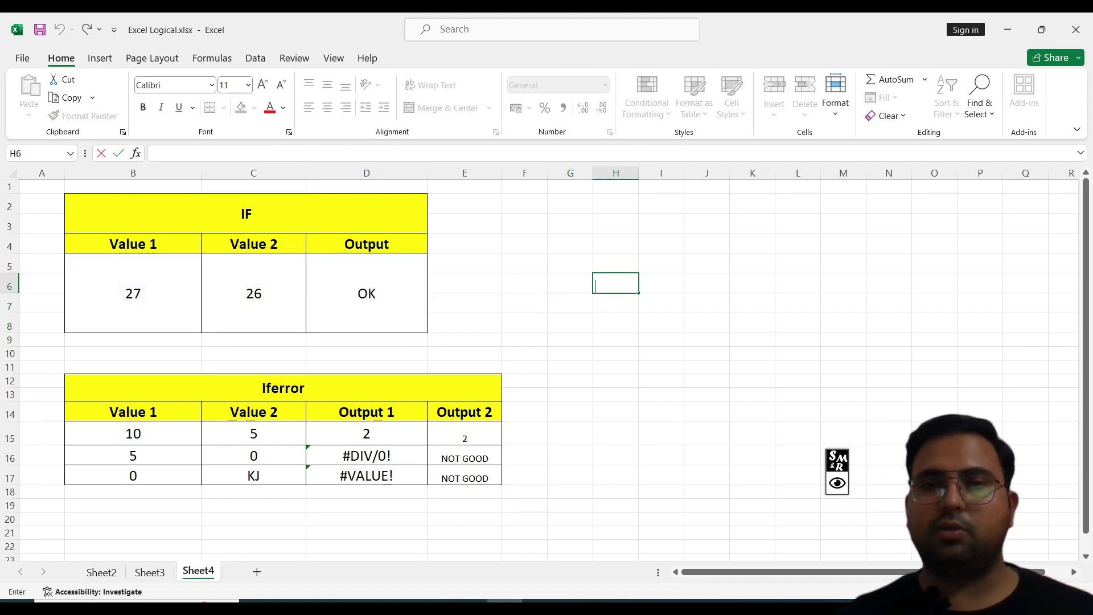
{"action": "left_click_drag", "start_coordinate": [616, 173], "coordinate": [797, 172]}
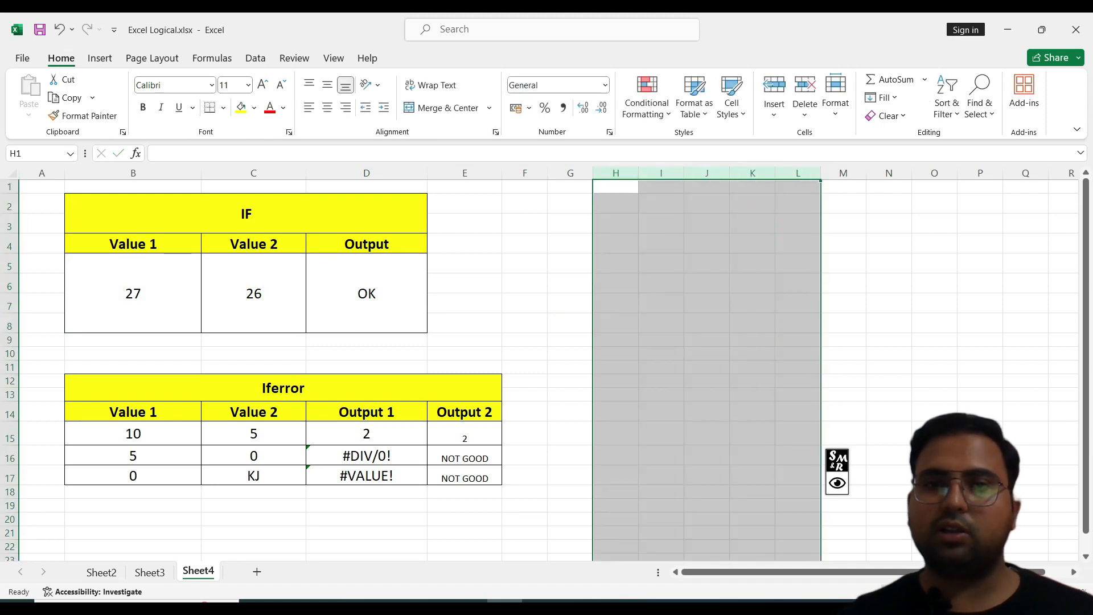
{"action": "left_click_drag", "start_coordinate": [638, 173], "coordinate": [768, 172]}
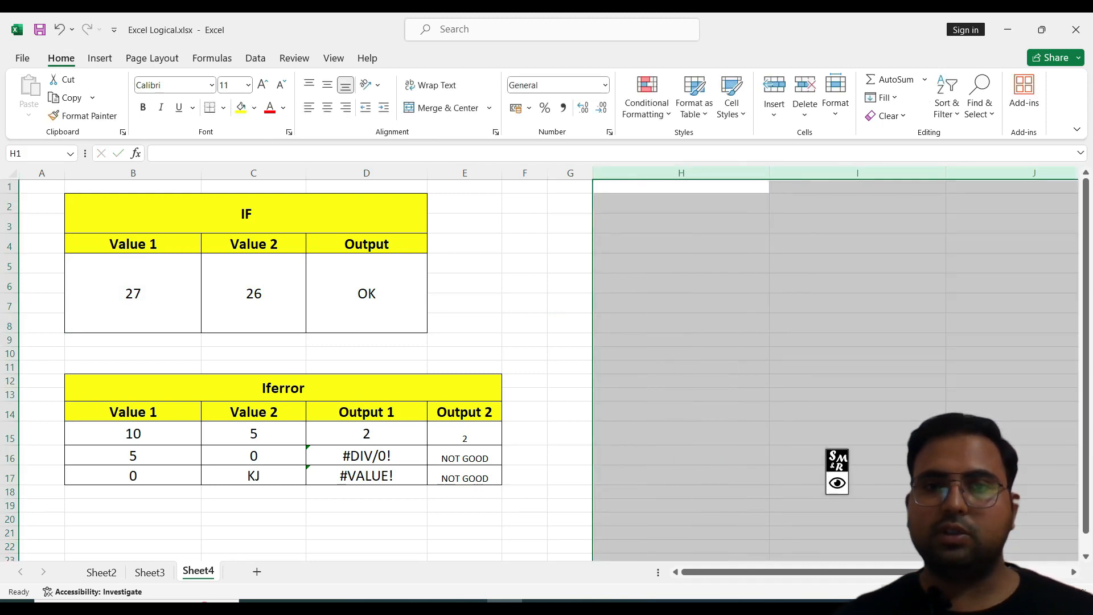
Step: Write the IF syntax outline if(logic,1,2) in H6, then clear it again
{"action": "left_click", "coordinate": [681, 283]}
{"action": "type", "text": "if"}
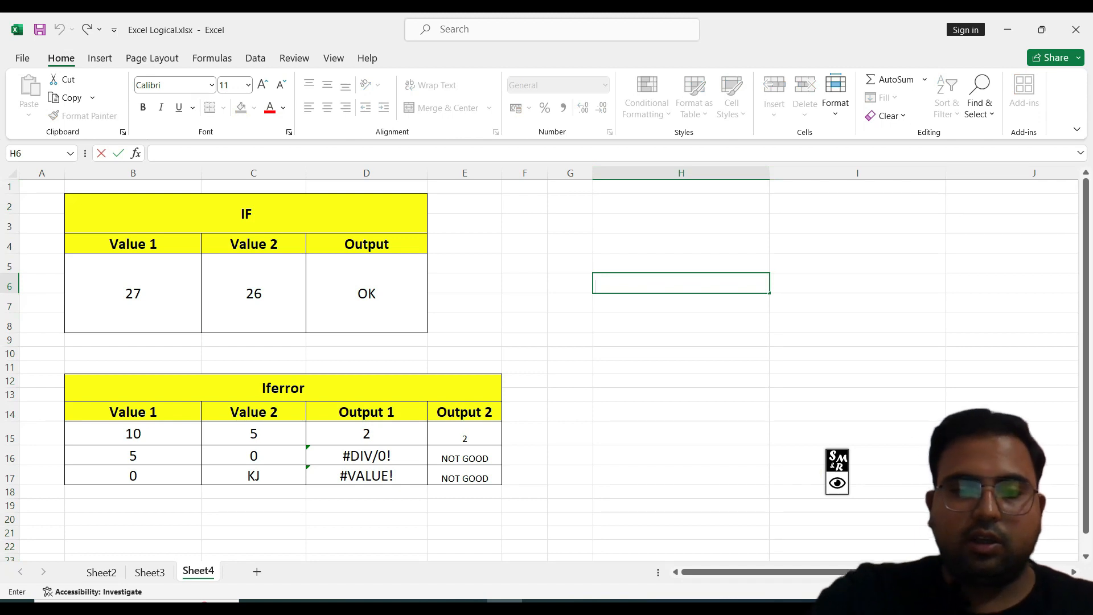
{"action": "type", "text": "("}
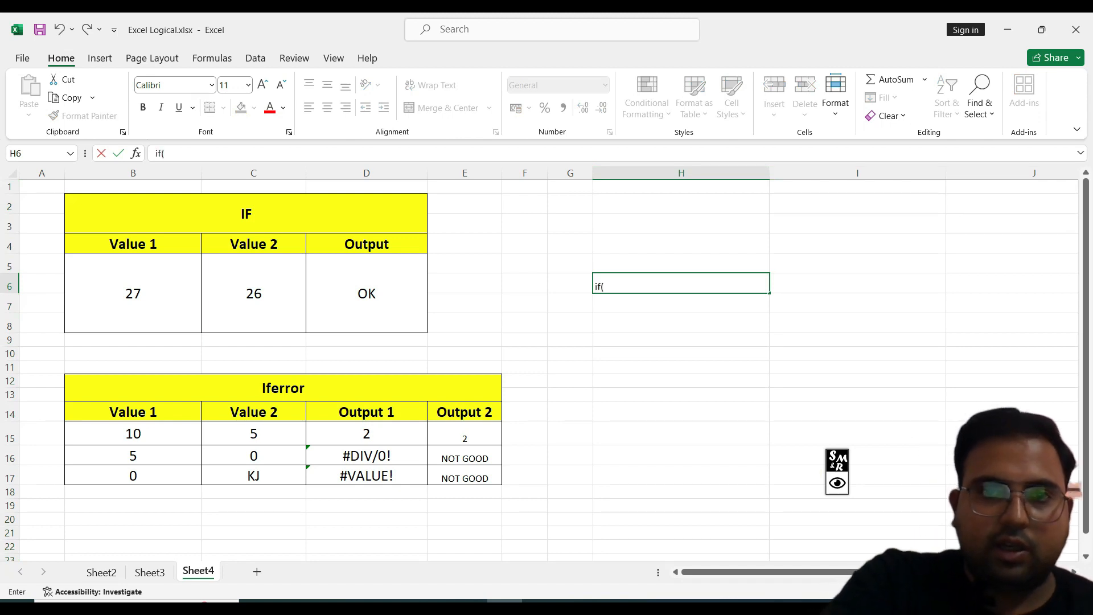
{"action": "type", "text": "logi"}
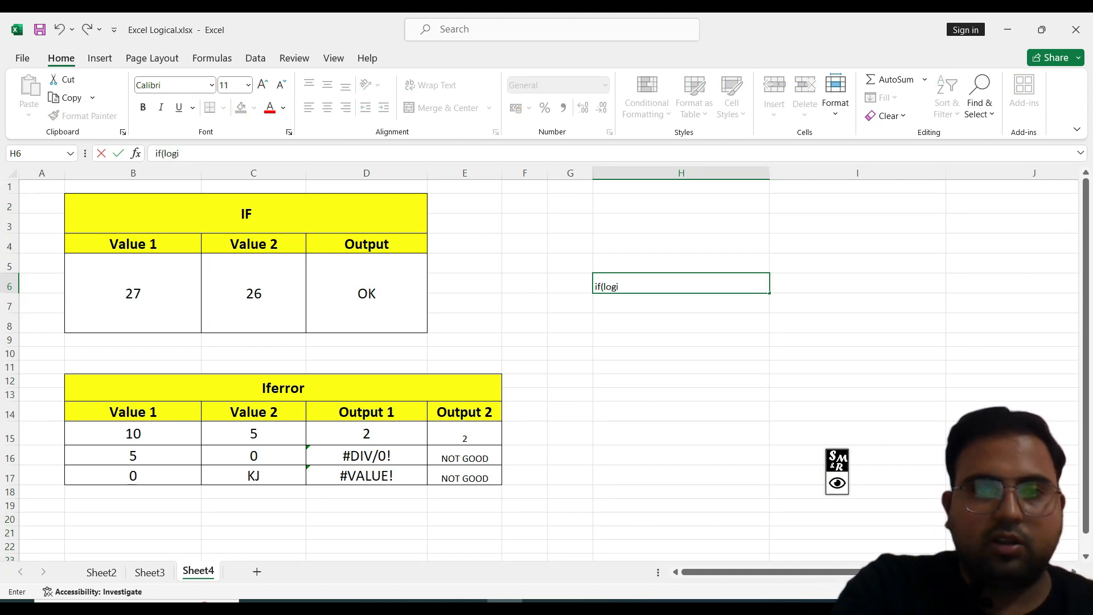
{"action": "type", "text": "c,"}
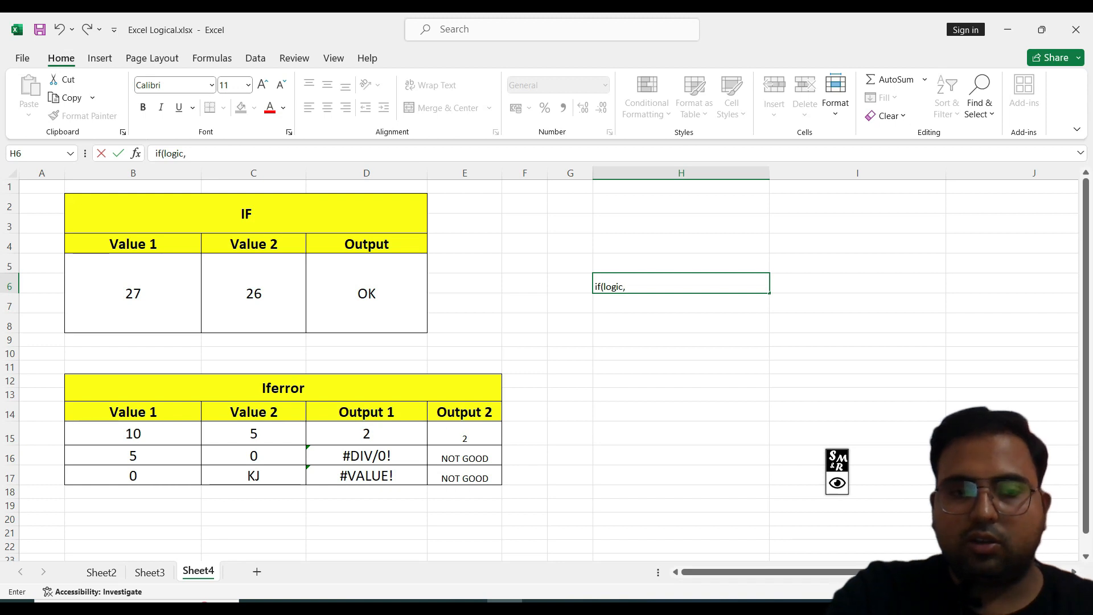
{"action": "type", "text": "1,"}
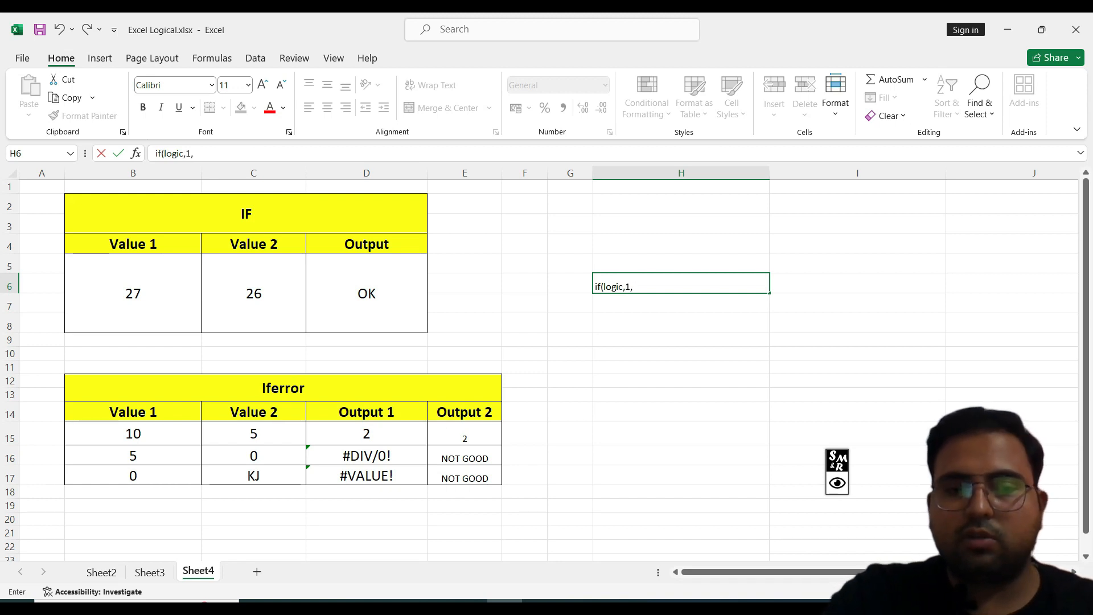
{"action": "type", "text": "2"}
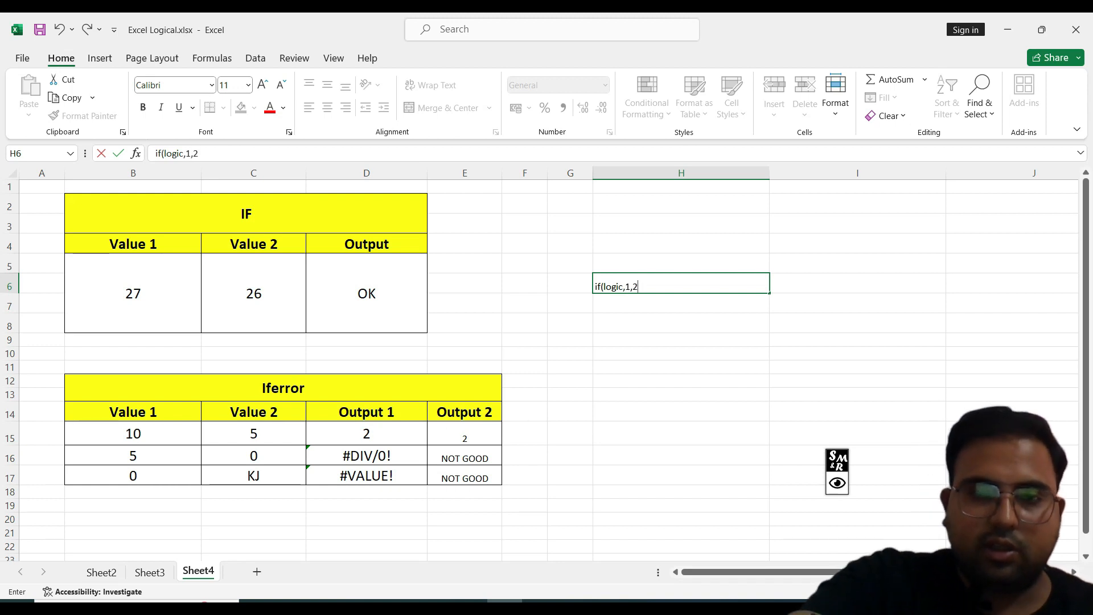
{"action": "type", "text": ")"}
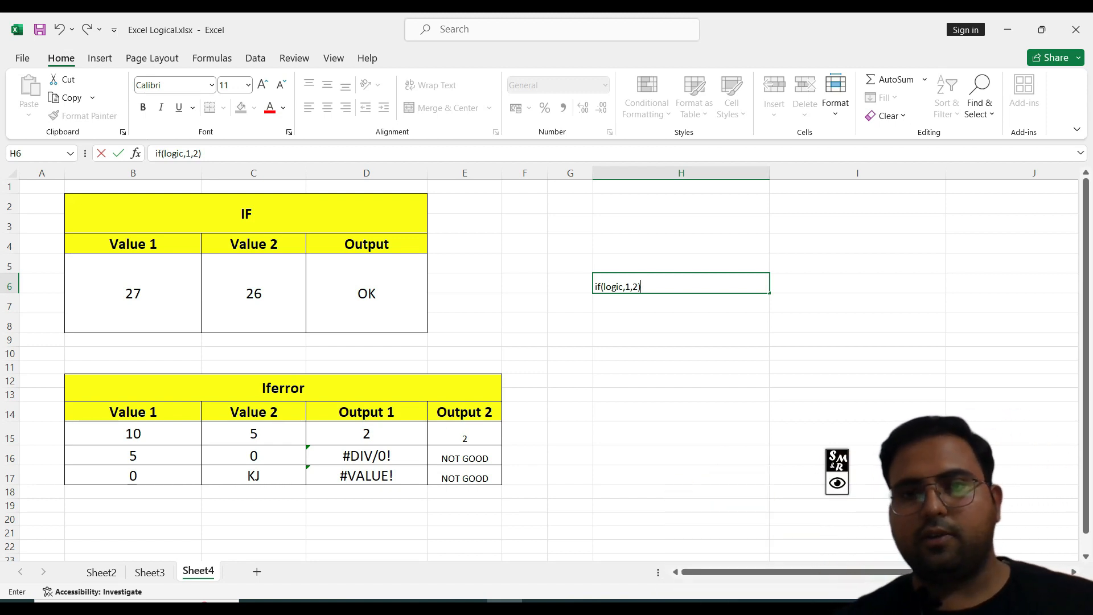
{"action": "left_click_drag", "start_coordinate": [642, 287], "coordinate": [622, 286]}
{"action": "left_click", "coordinate": [644, 287]}
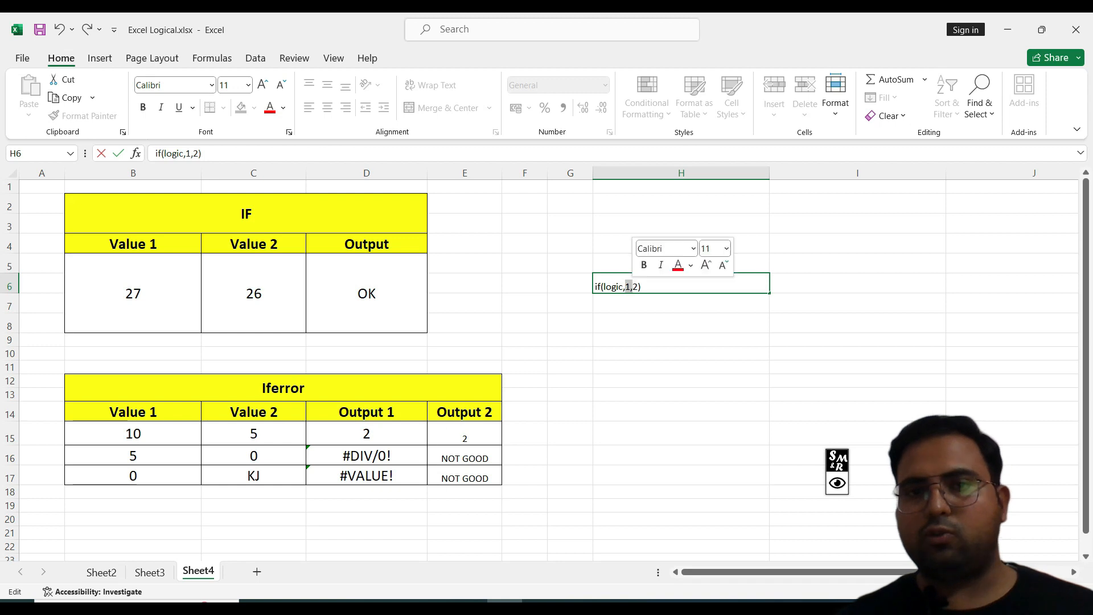
{"action": "left_click_drag", "start_coordinate": [646, 287], "coordinate": [580, 283]}
{"action": "key", "text": "BackSpace"}
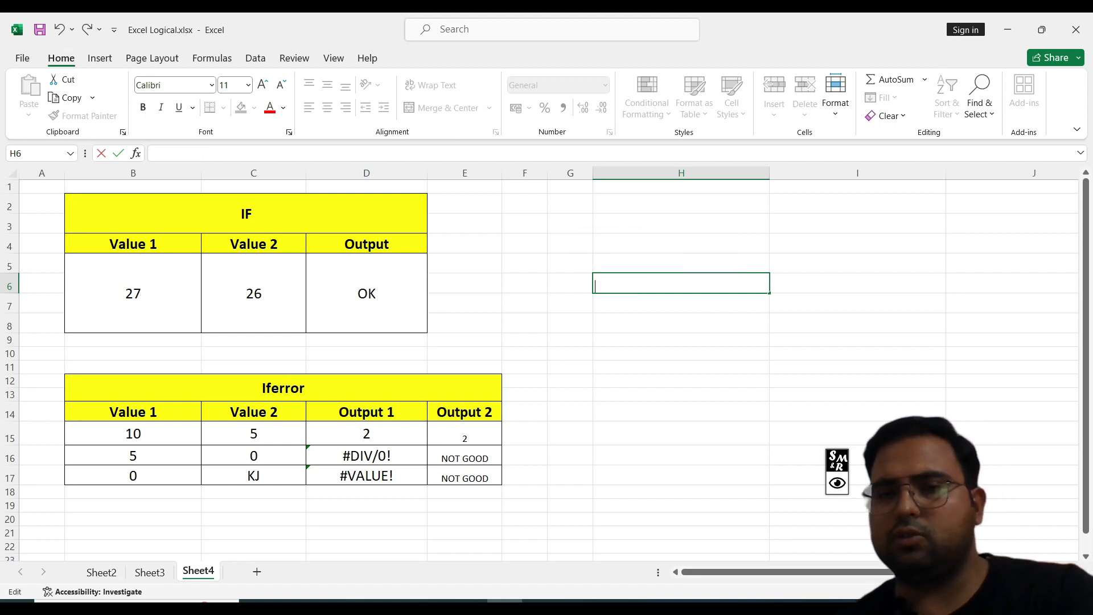
{"action": "key", "text": "Return"}
{"action": "double_click", "coordinate": [367, 293]}
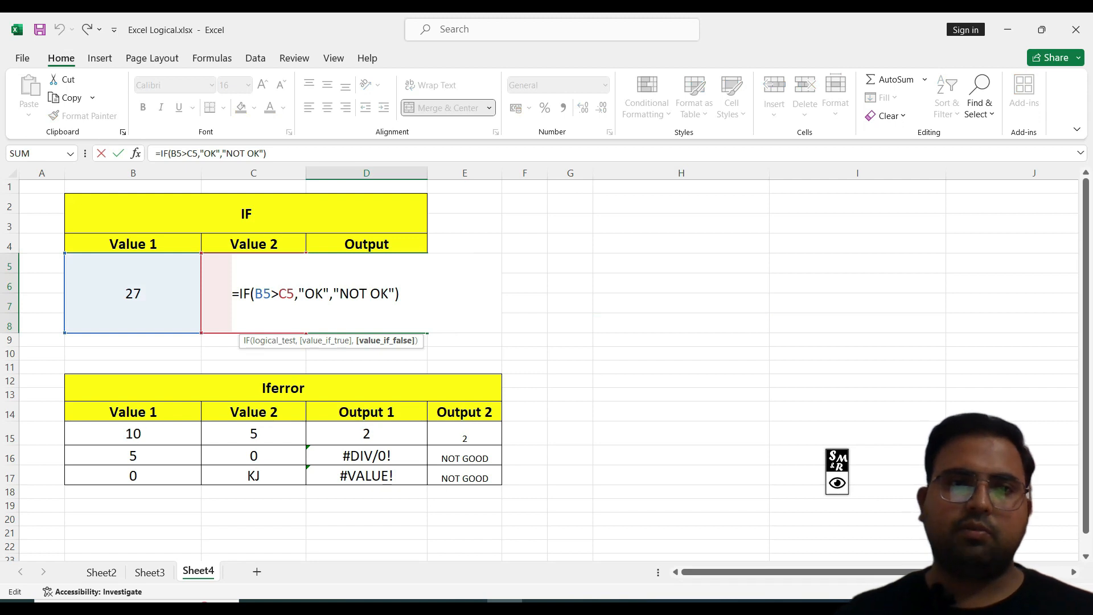
{"action": "left_click_drag", "start_coordinate": [400, 294], "coordinate": [232, 293]}
{"action": "key", "text": "BackSpace"}
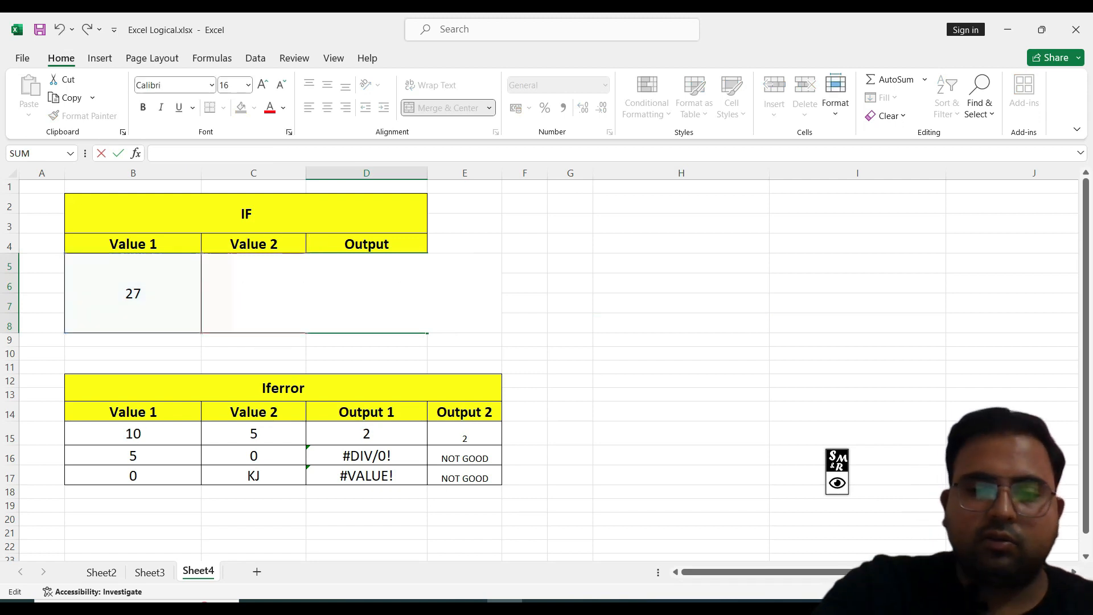
{"action": "type", "text": "=if"}
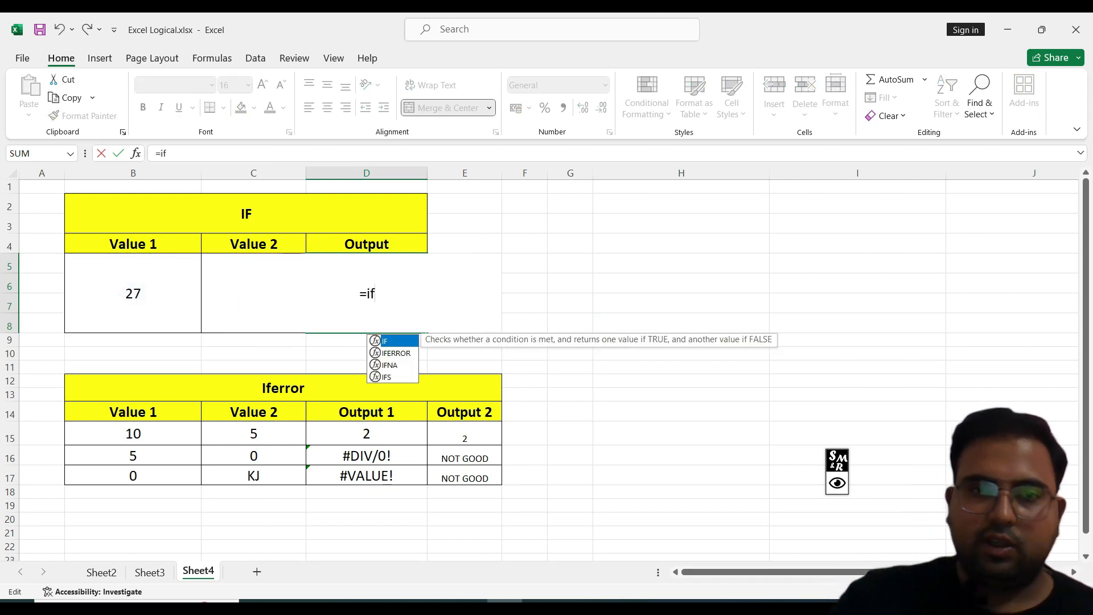
{"action": "key", "text": "Tab"}
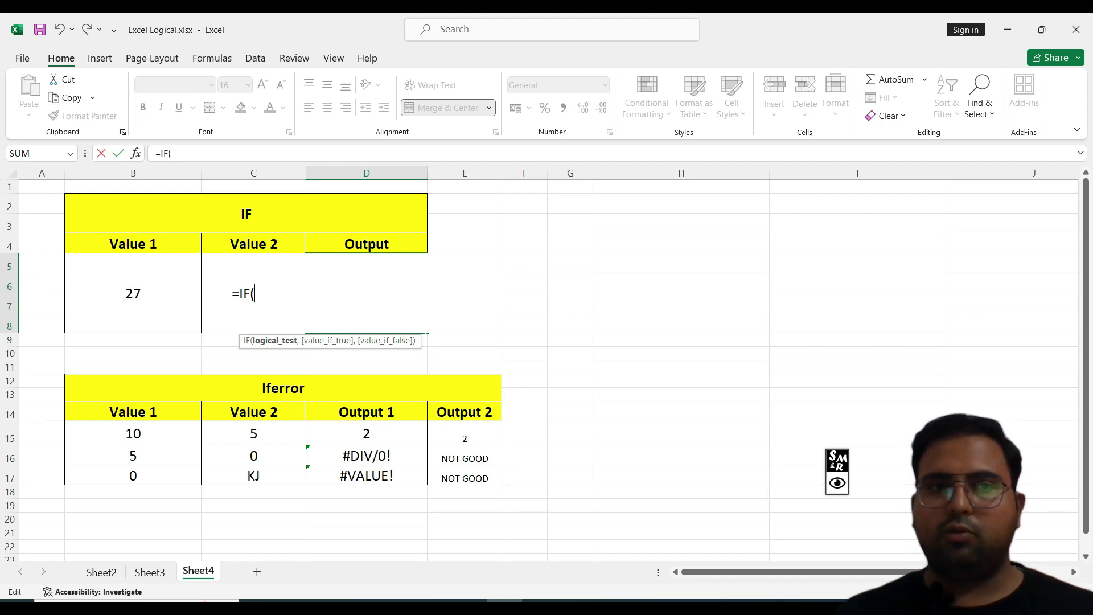
{"action": "left_click", "coordinate": [132, 294]}
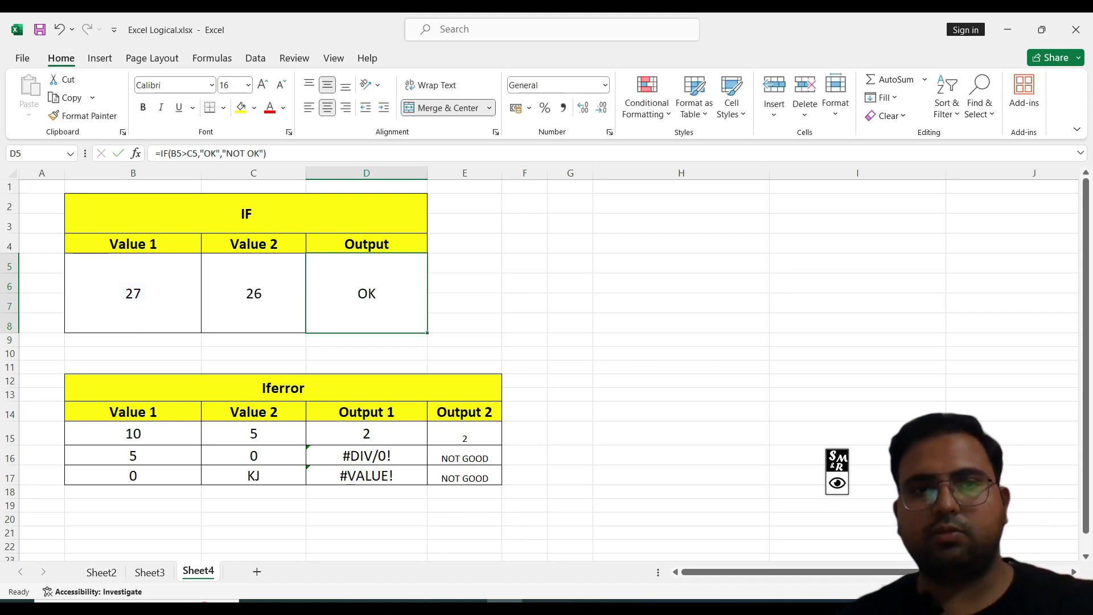
{"action": "left_click", "coordinate": [570, 303]}
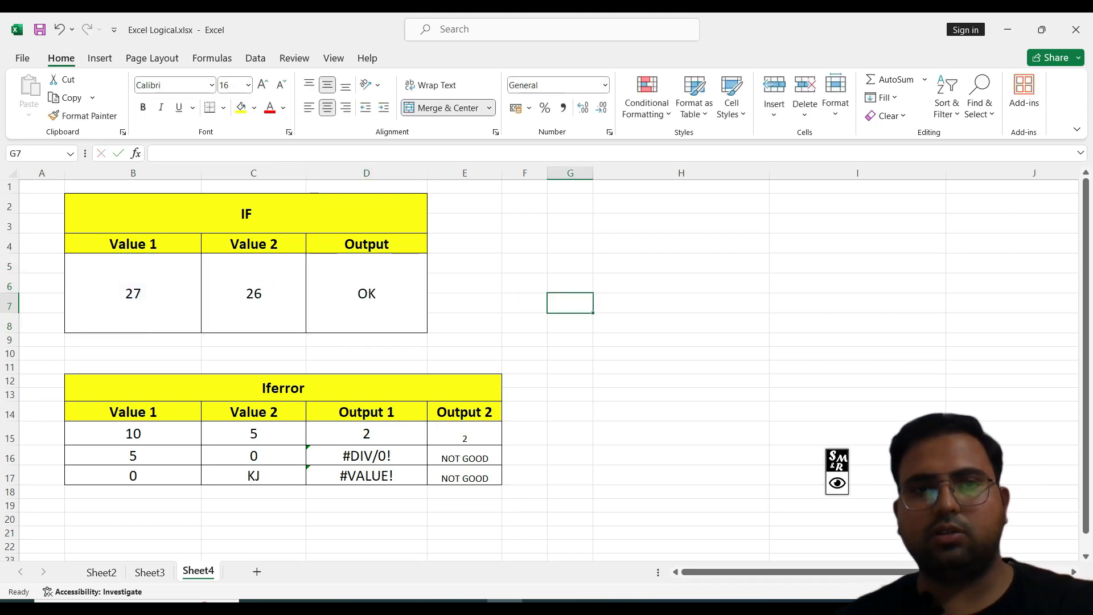
Step: Widen column C and re-enter the D5 formula as =IF(B5>C5,"ok","not ok")
{"action": "left_click_drag", "start_coordinate": [306, 173], "coordinate": [378, 173]}
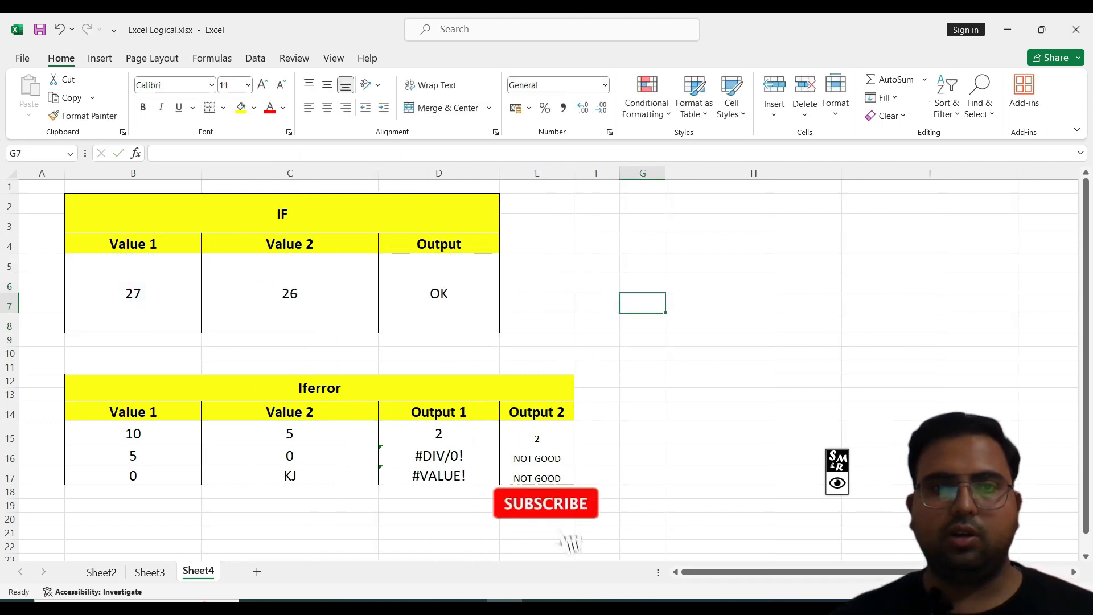
{"action": "double_click", "coordinate": [454, 295]}
{"action": "left_click_drag", "start_coordinate": [472, 294], "coordinate": [311, 294]}
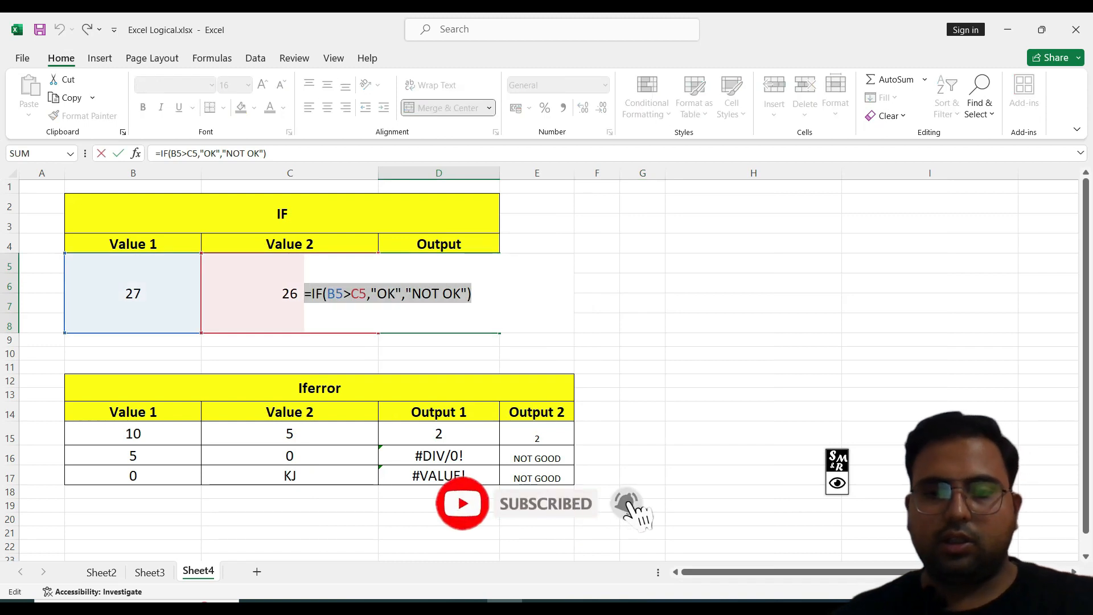
{"action": "key", "text": "BackSpace"}
{"action": "key", "text": "BackSpace"}
{"action": "type", "text": "=if"}
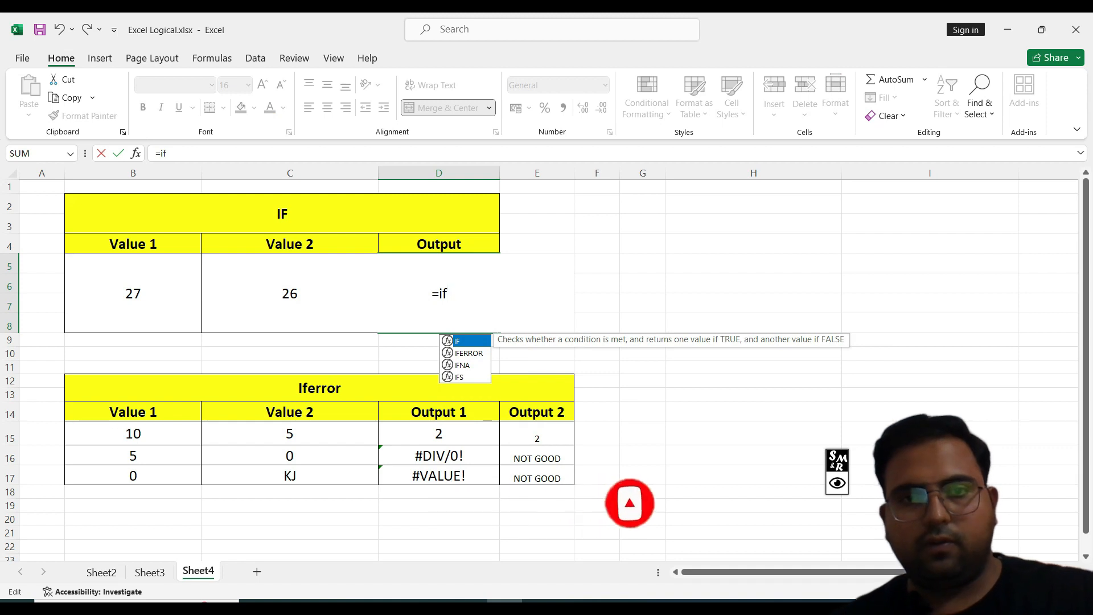
{"action": "key", "text": "Tab"}
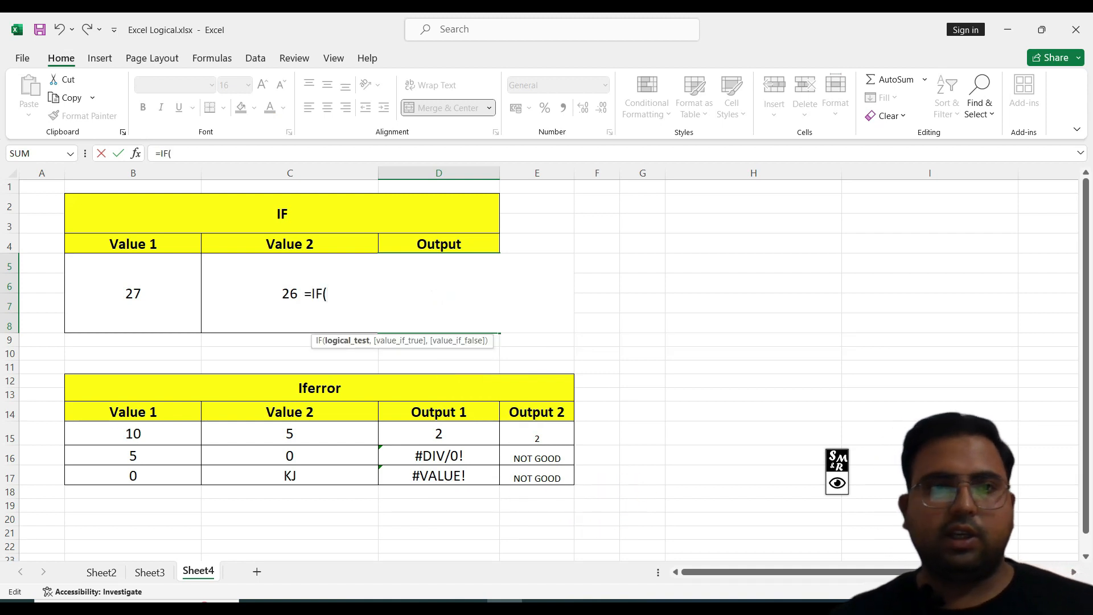
{"action": "left_click", "coordinate": [133, 293]}
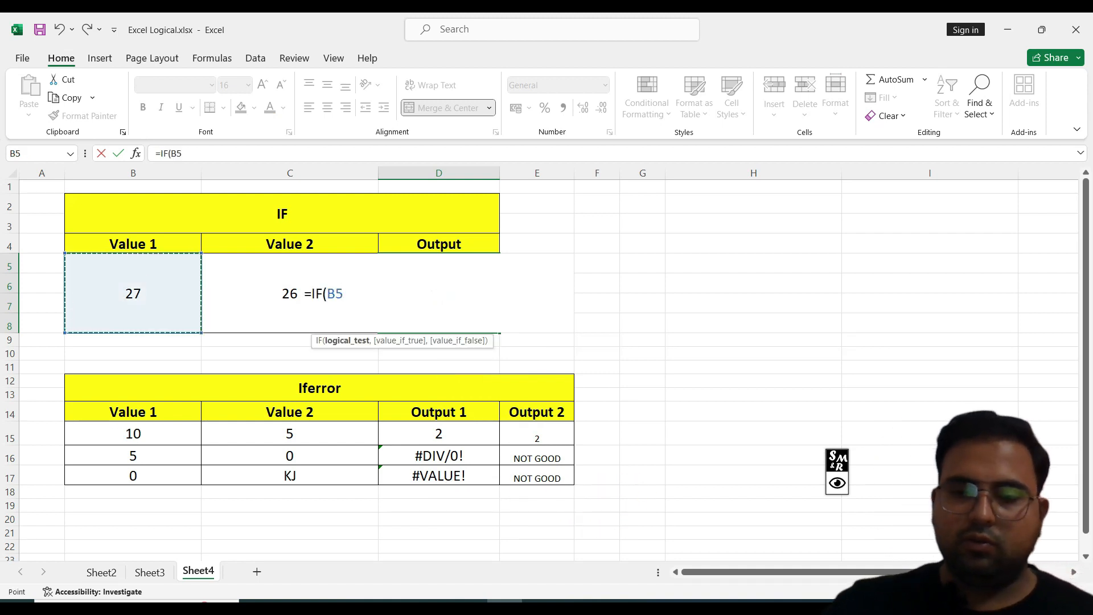
{"action": "type", "text": ">"}
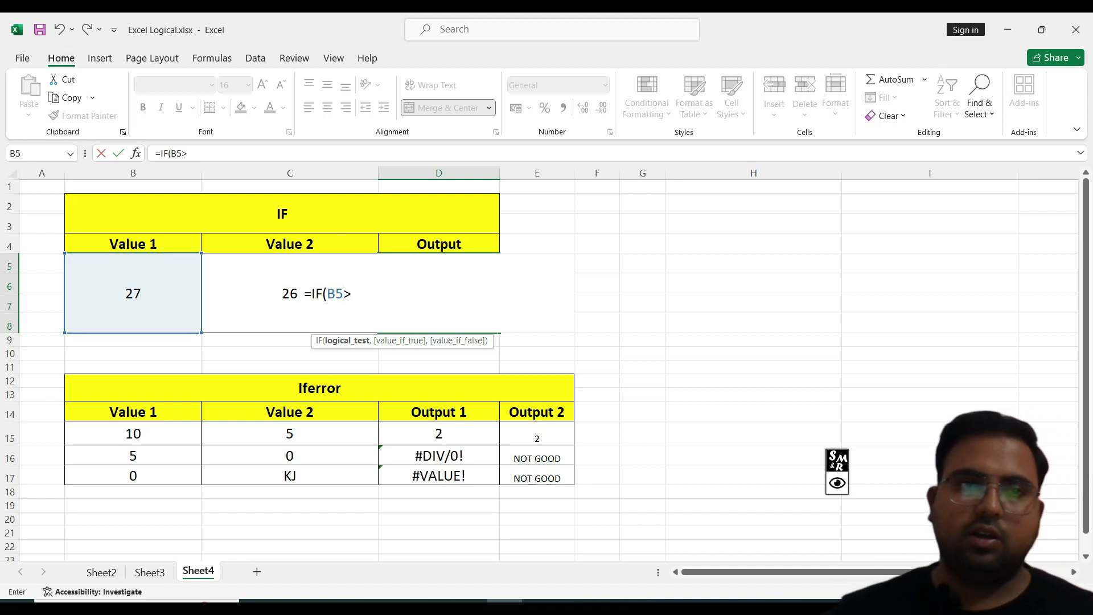
{"action": "left_click", "coordinate": [290, 293]}
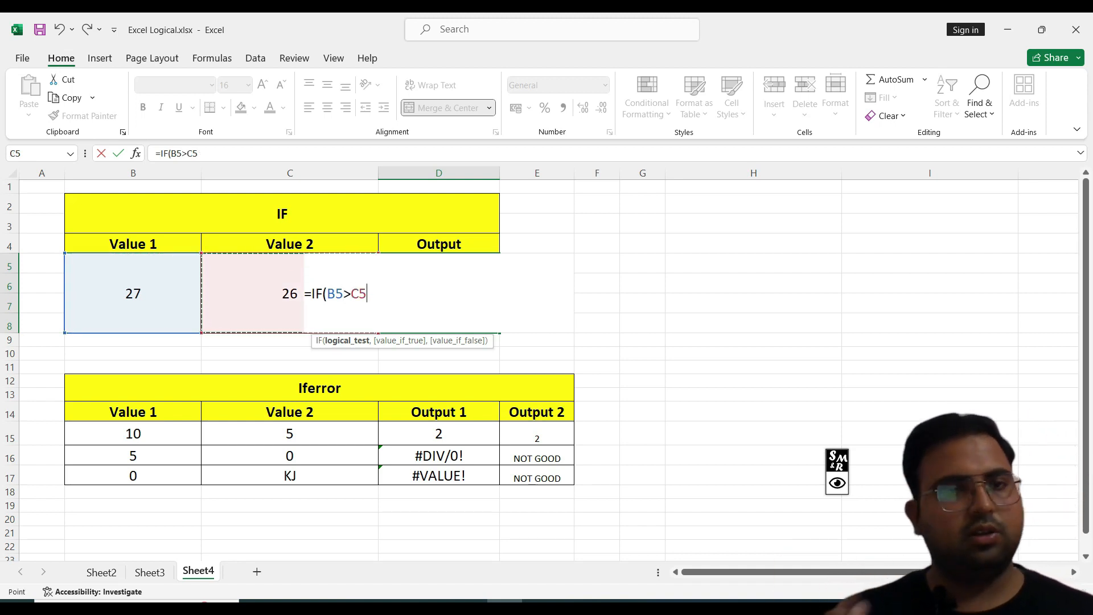
{"action": "type", "text": ","}
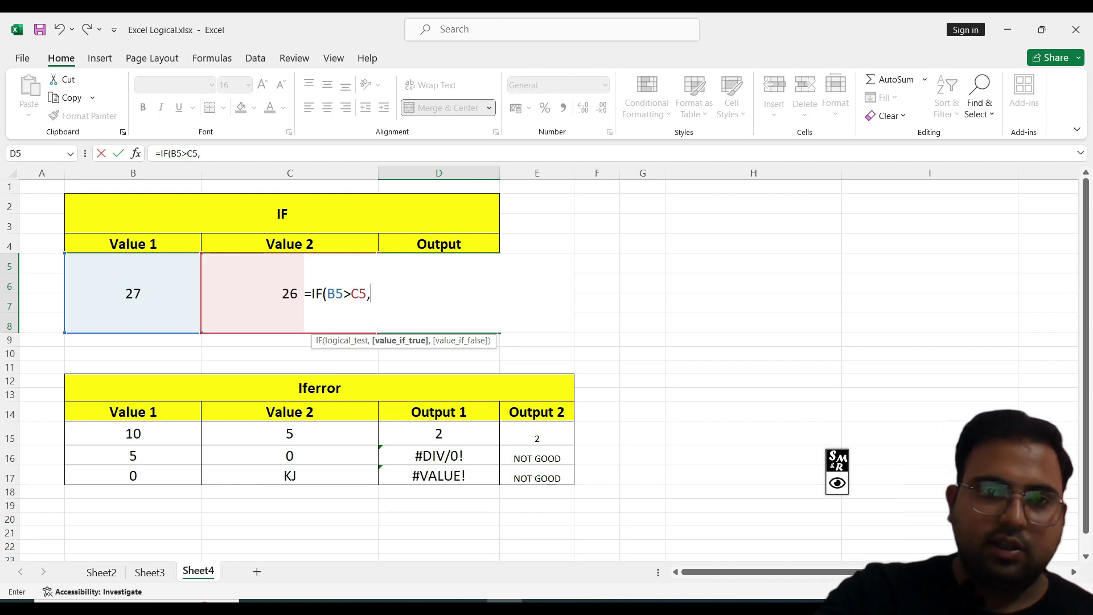
{"action": "type", "text": "\"\""}
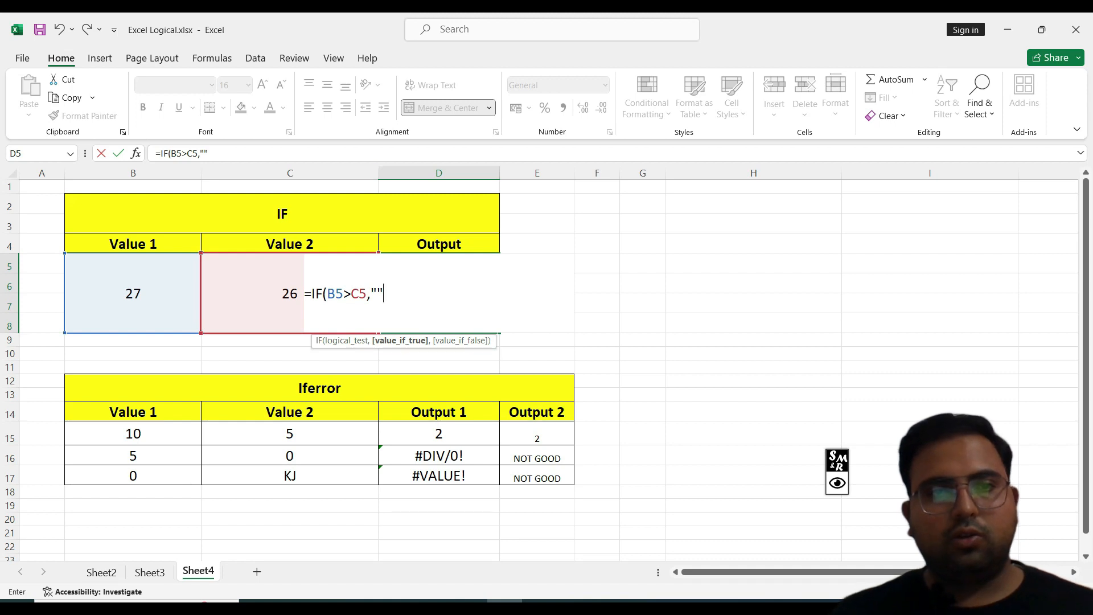
{"action": "left_click", "coordinate": [377, 294]}
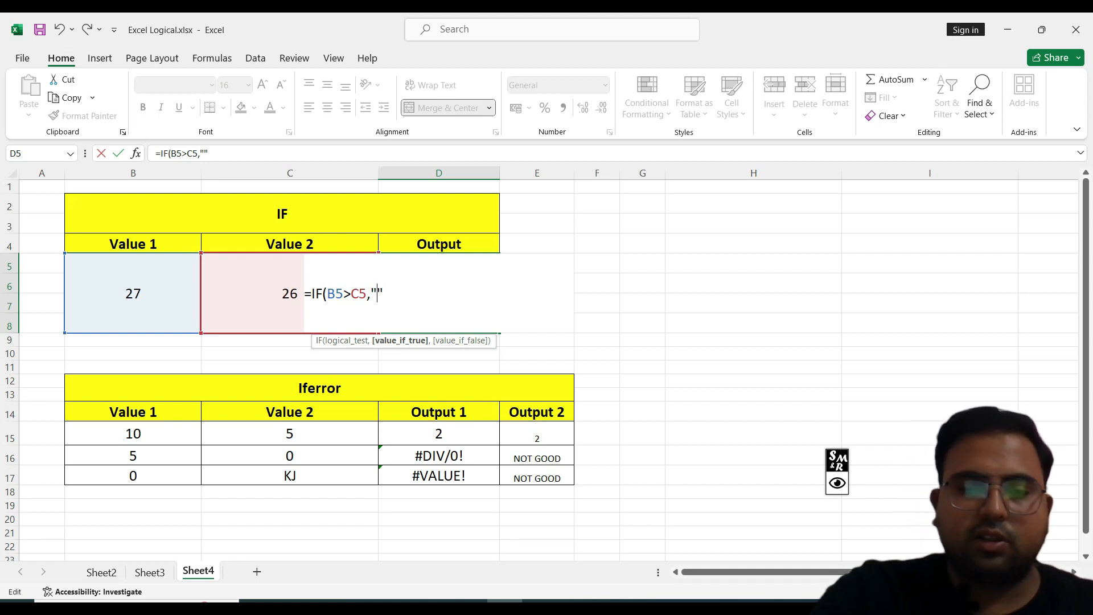
{"action": "type", "text": "ok"}
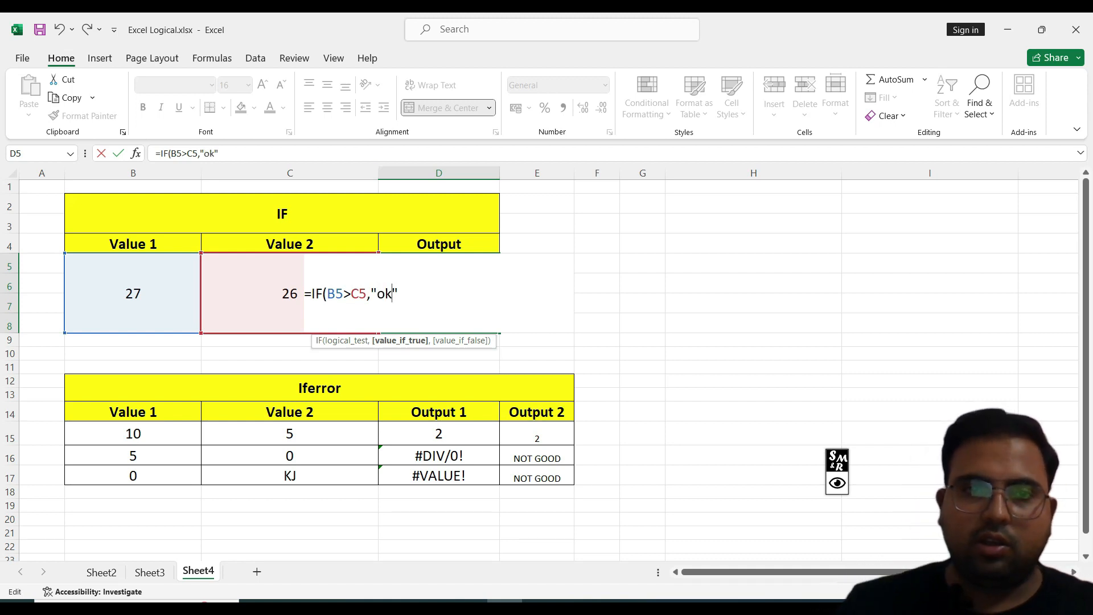
{"action": "type", "text": ","}
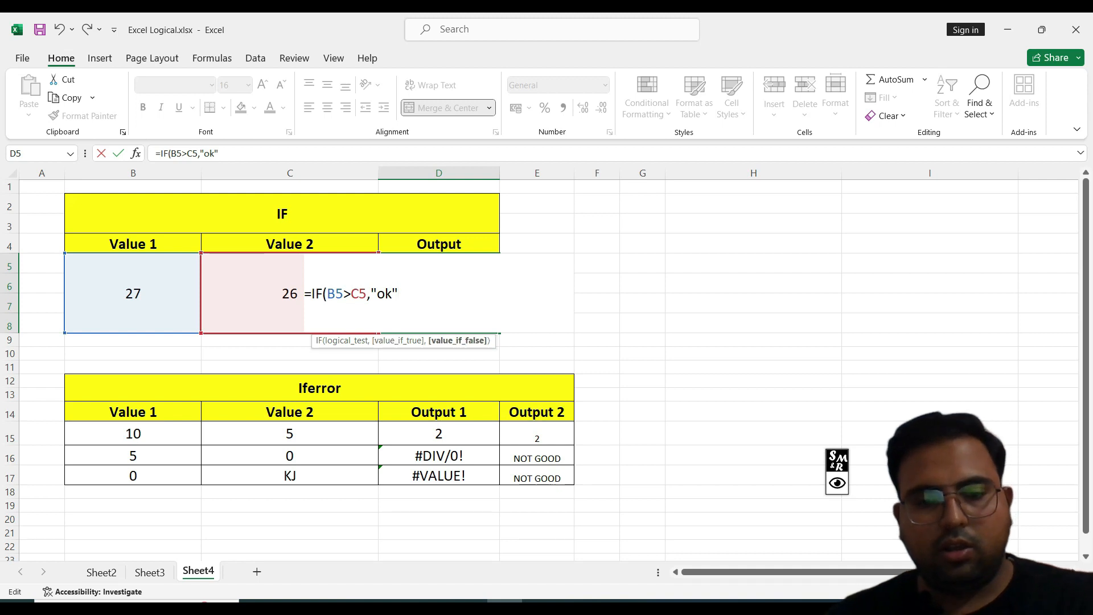
{"action": "type", "text": "\"\""}
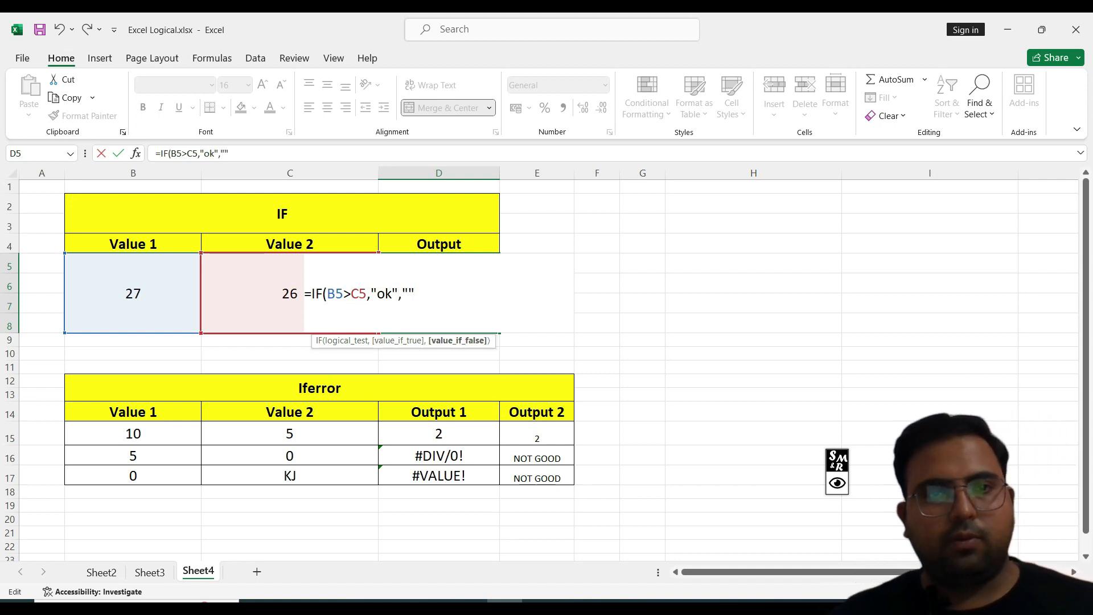
{"action": "type", "text": "not "}
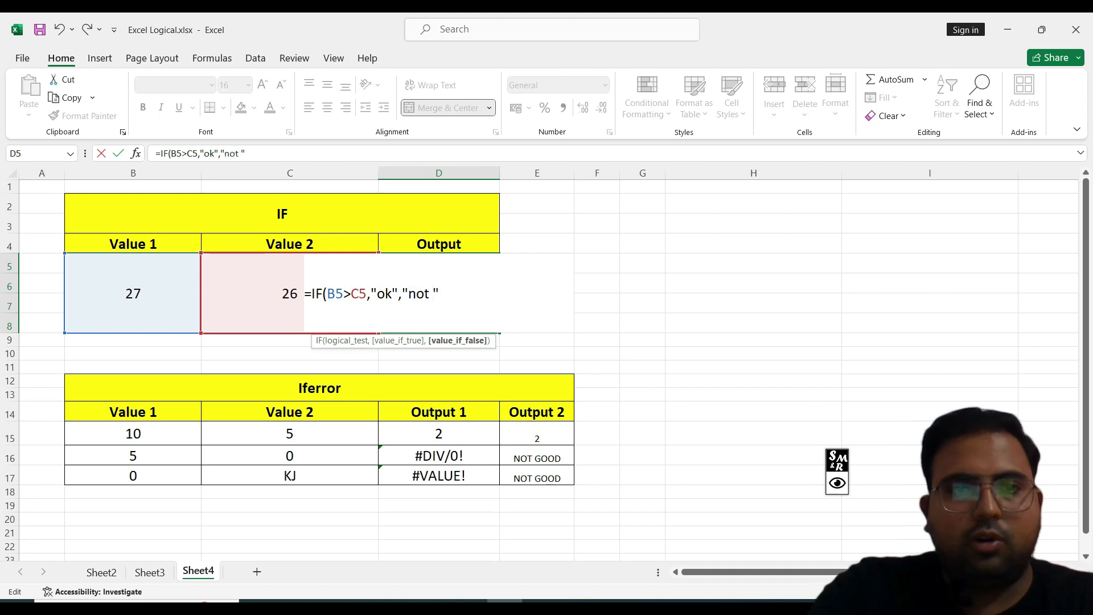
{"action": "type", "text": "ok"}
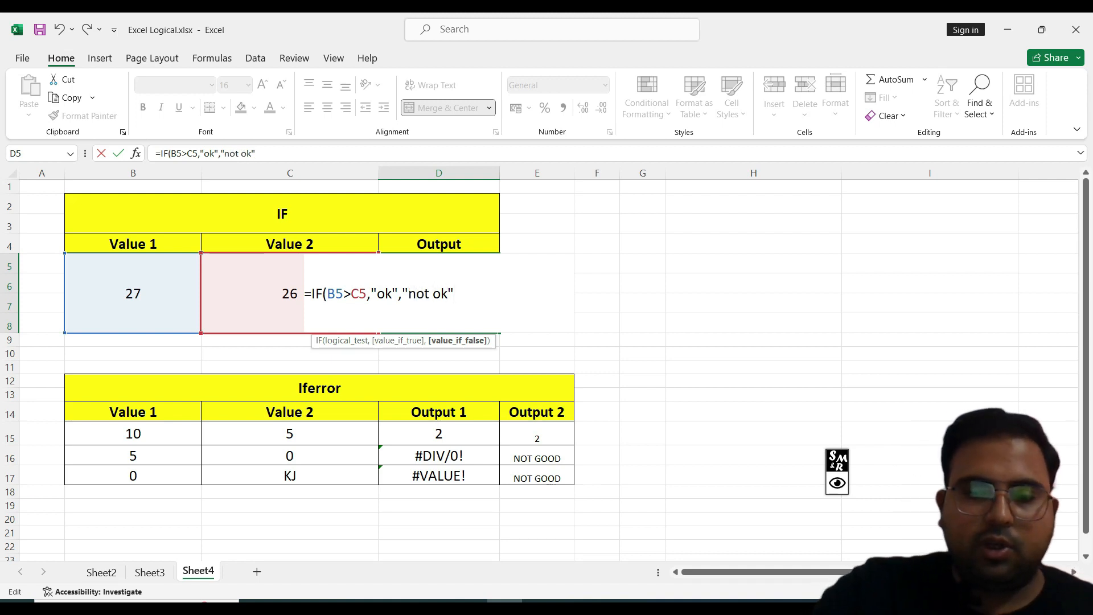
{"action": "type", "text": ")"}
{"action": "key", "text": "ctrl+Return"}
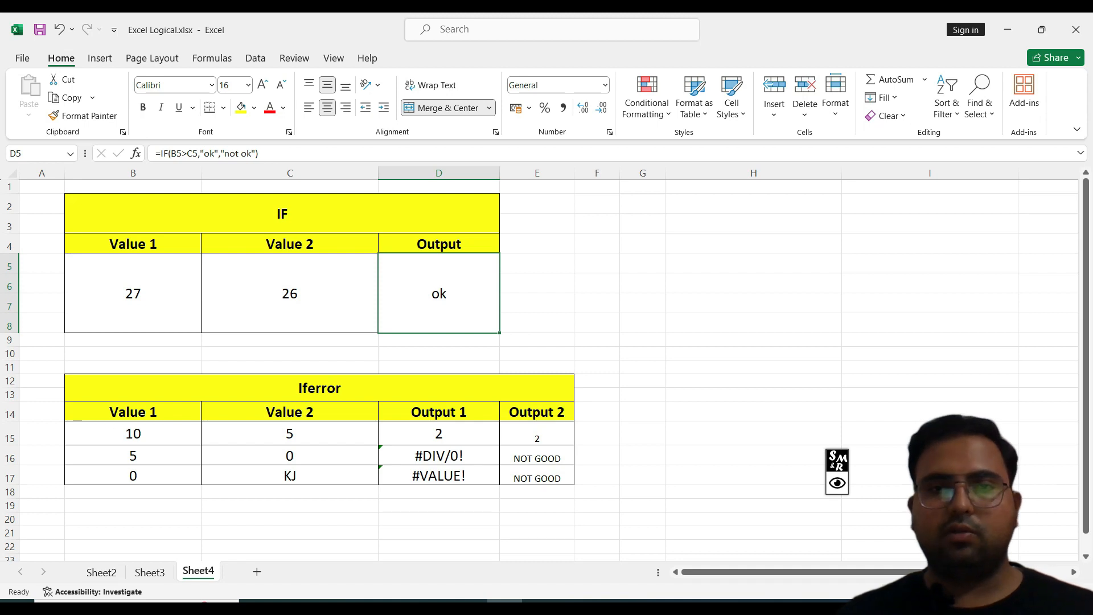
Step: Examine the logical test and result arguments of D5's IF formula in edit mode
{"action": "key", "text": "F2"}
{"action": "left_click_drag", "start_coordinate": [367, 294], "coordinate": [328, 294]}
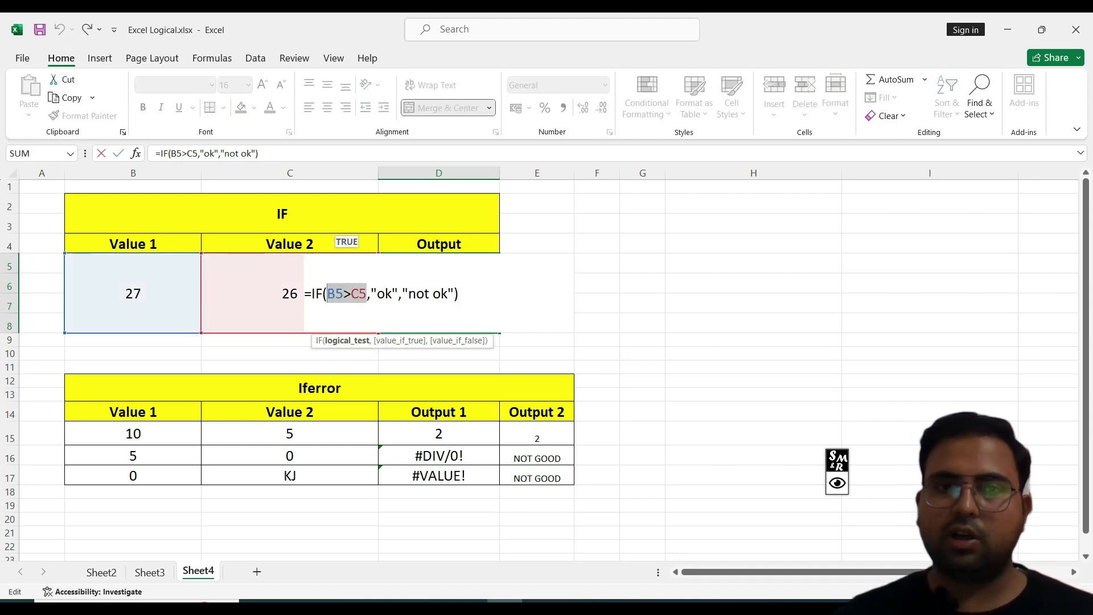
{"action": "left_click", "coordinate": [405, 293]}
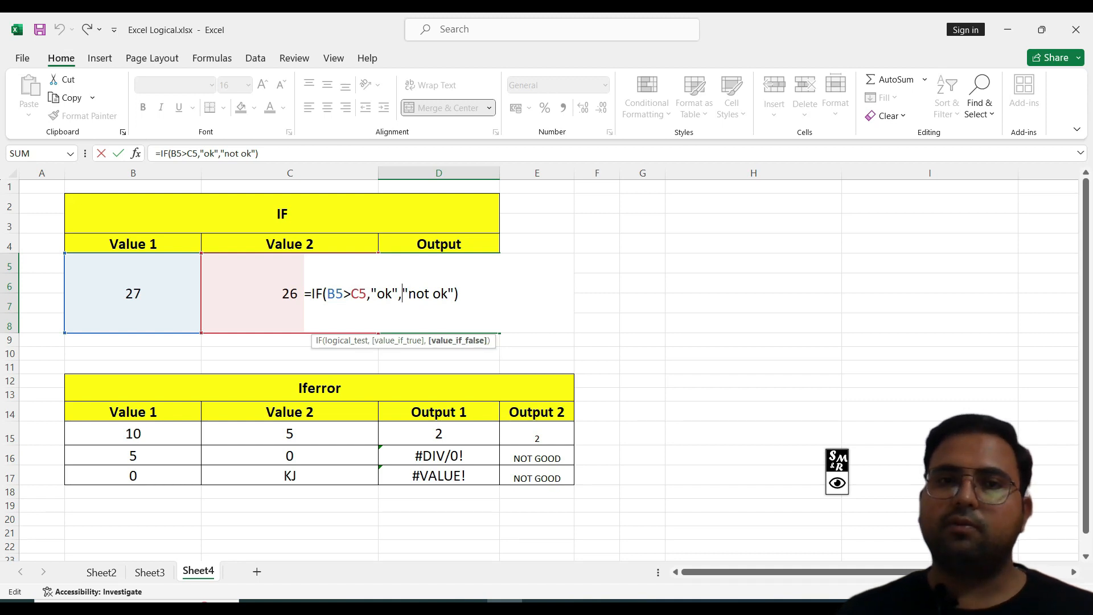
{"action": "left_click_drag", "start_coordinate": [399, 294], "coordinate": [441, 294]}
{"action": "left_click", "coordinate": [405, 294]}
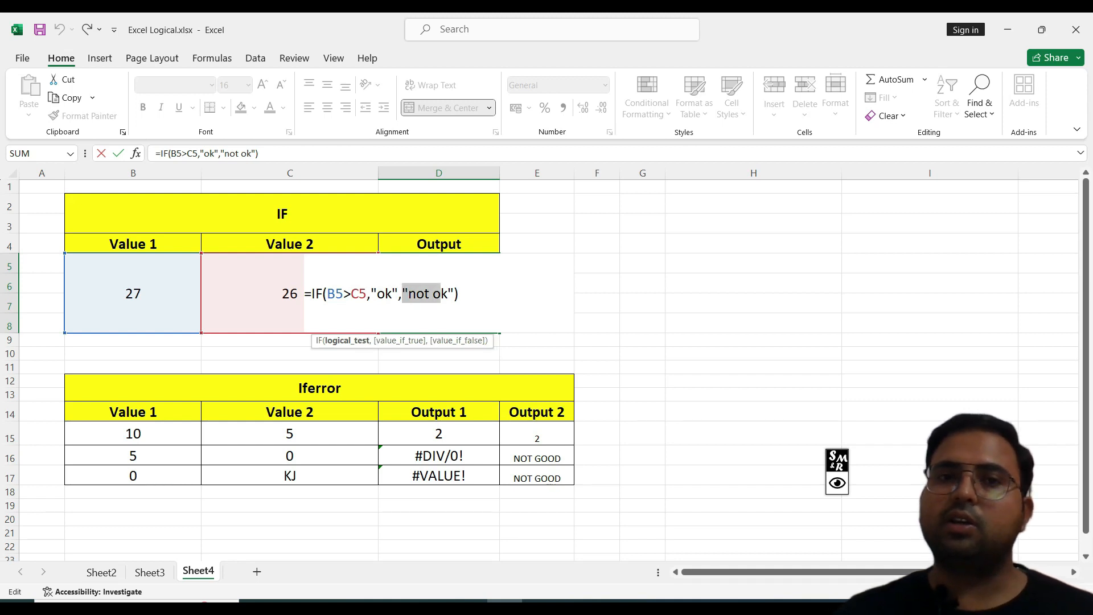
{"action": "left_click", "coordinate": [360, 294]}
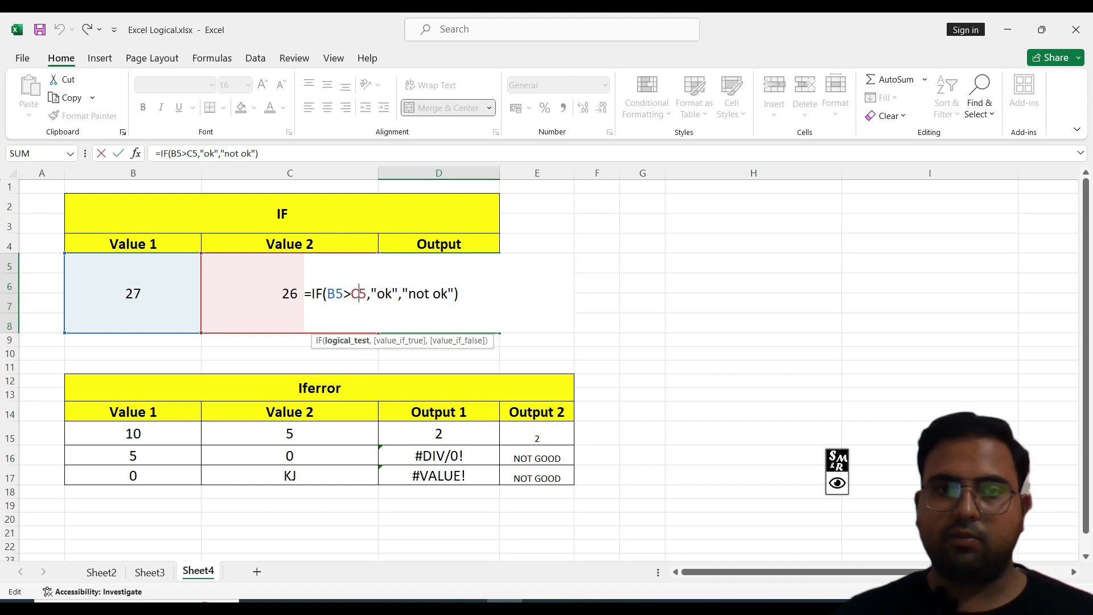
{"action": "left_click", "coordinate": [753, 263]}
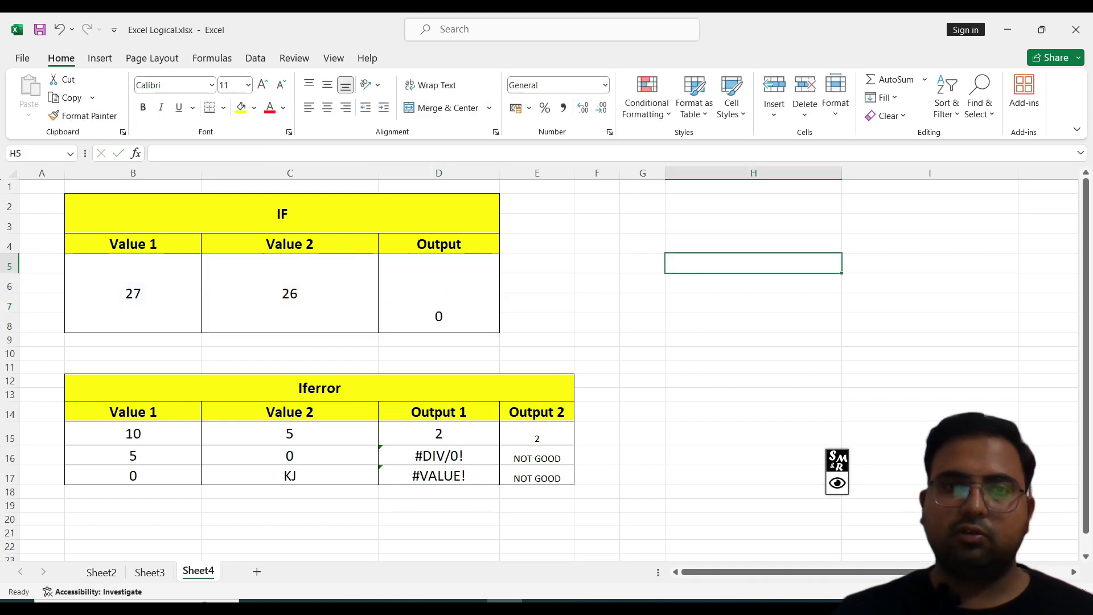
Step: Change Value 1 in B5 to 25
{"action": "double_click", "coordinate": [141, 294]}
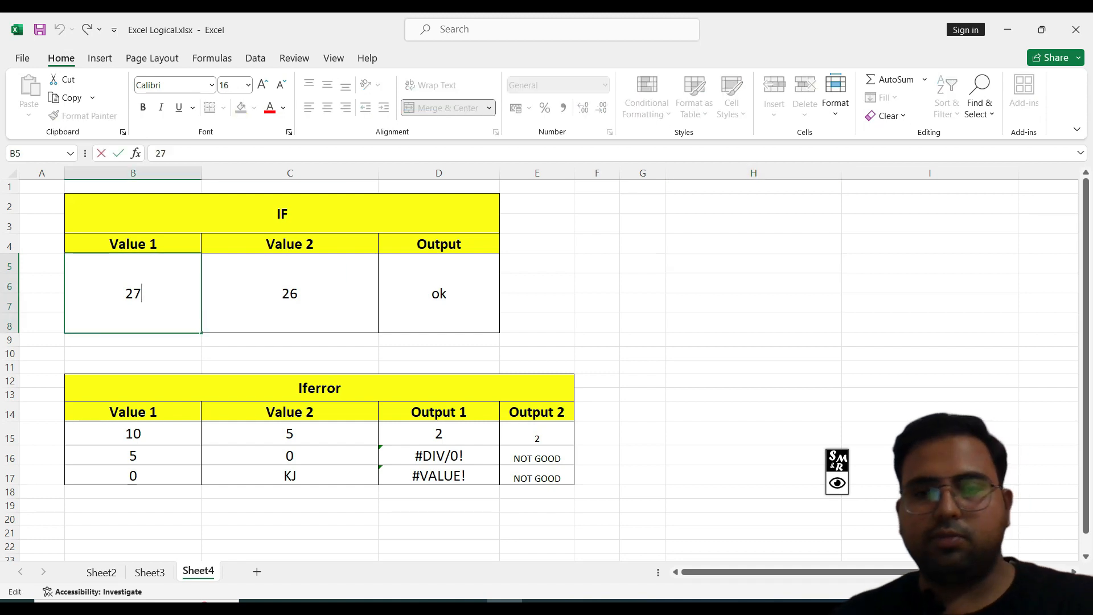
{"action": "key", "text": "BackSpace"}
{"action": "type", "text": "25"}
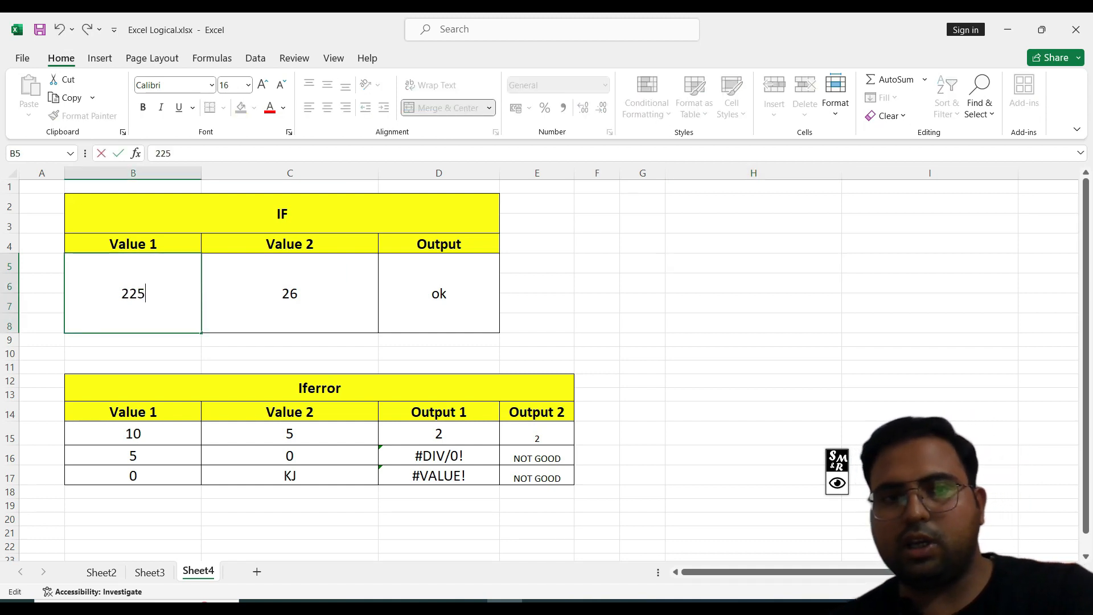
{"action": "key", "text": "Left"}
{"action": "key", "text": "Left"}
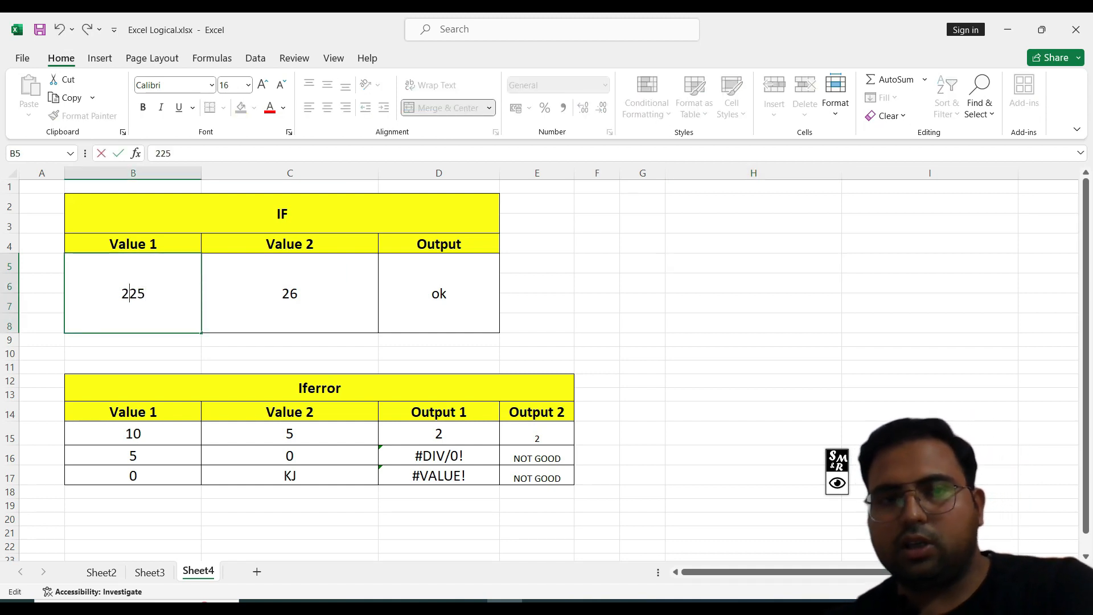
{"action": "key", "text": "BackSpace"}
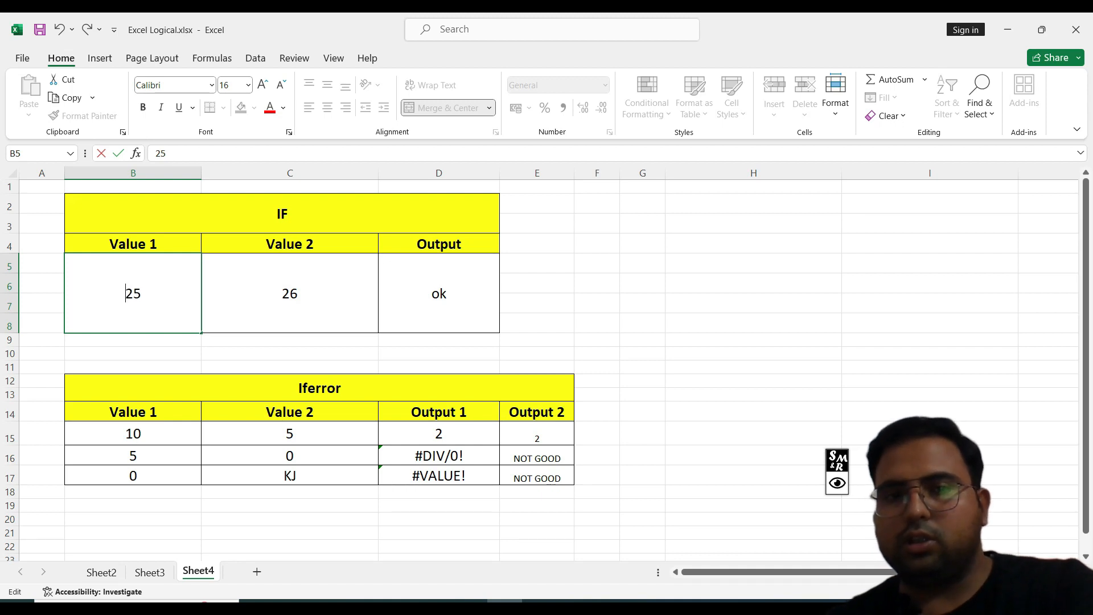
{"action": "key", "text": "Return"}
Step: Edit D5's IF formula so its false result reads "not k"
{"action": "left_click", "coordinate": [439, 294]}
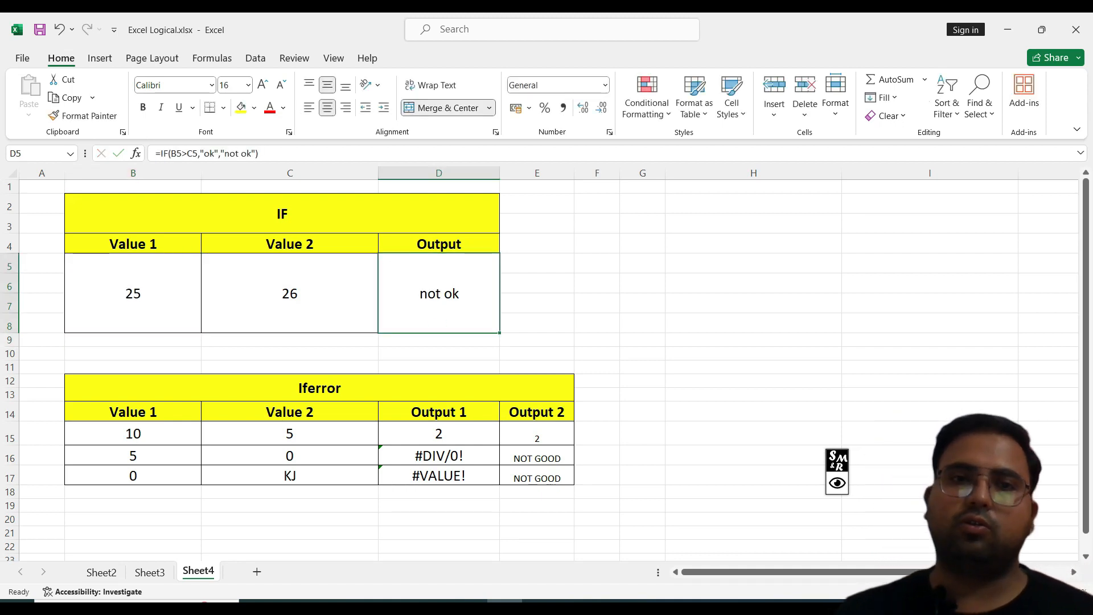
{"action": "key", "text": "F2"}
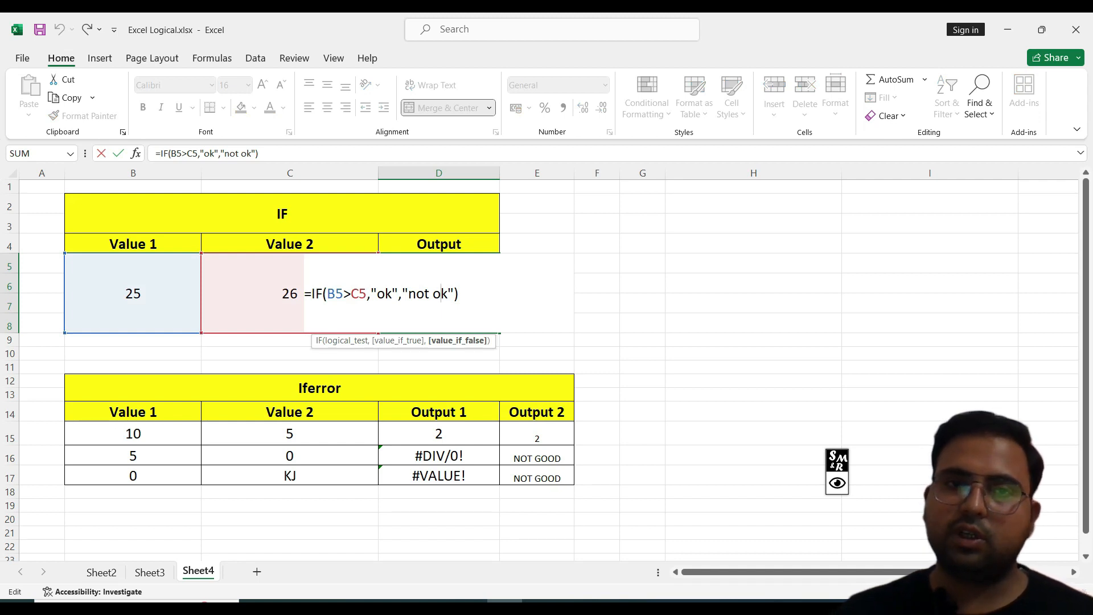
{"action": "key", "text": "shift+Left"}
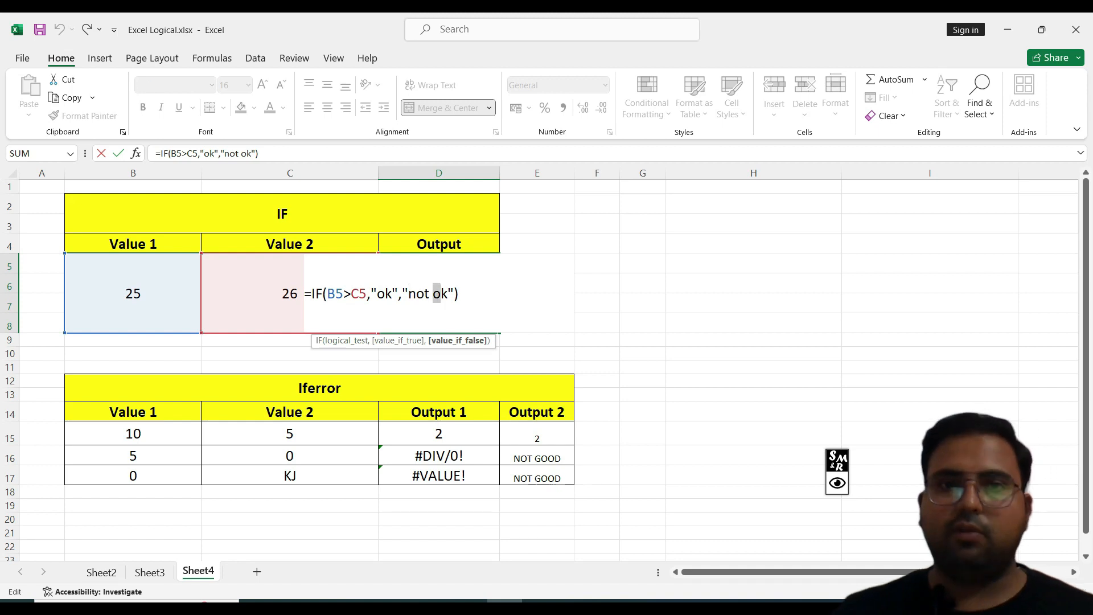
{"action": "type", "text": "G"}
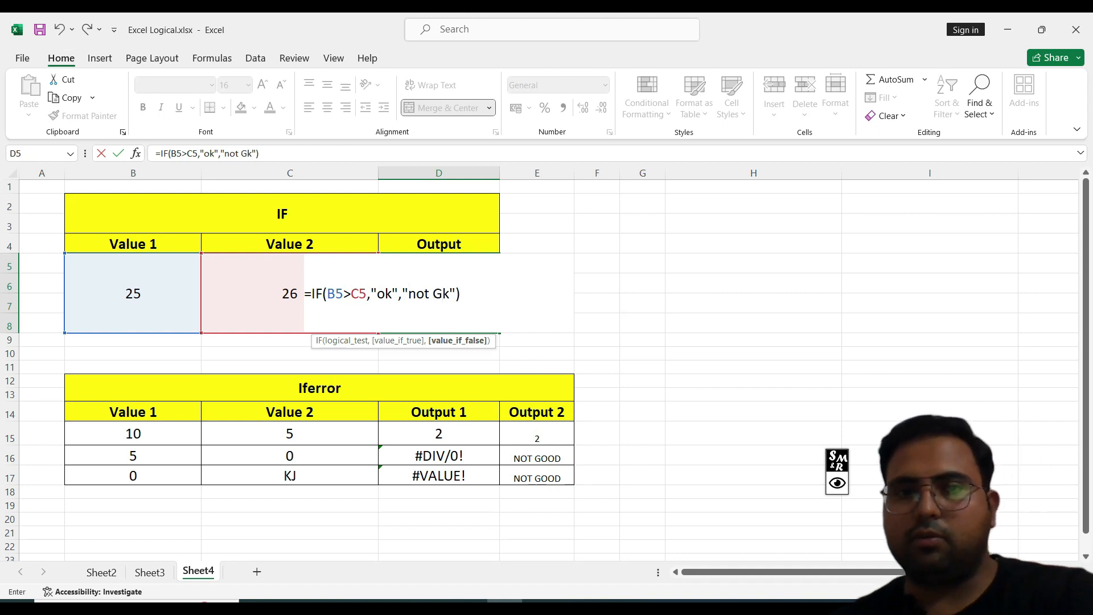
{"action": "key", "text": "BackSpace"}
{"action": "key", "text": "Return"}
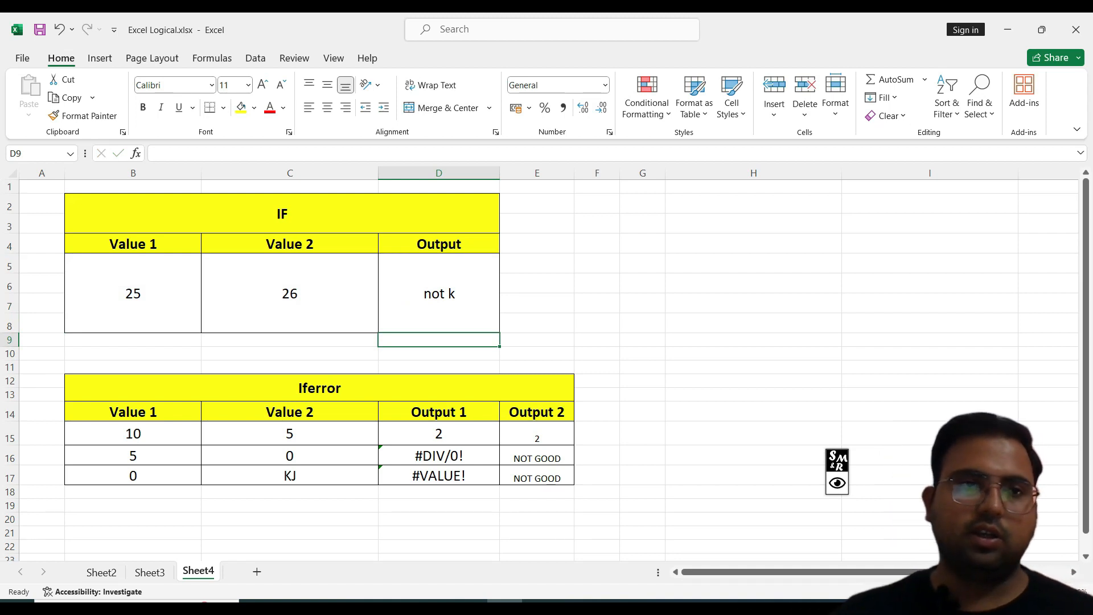
Step: Examine the Iferror table's values and Output 1 results in D15, C17 and B17
{"action": "left_click_drag", "start_coordinate": [194, 214], "coordinate": [399, 293]}
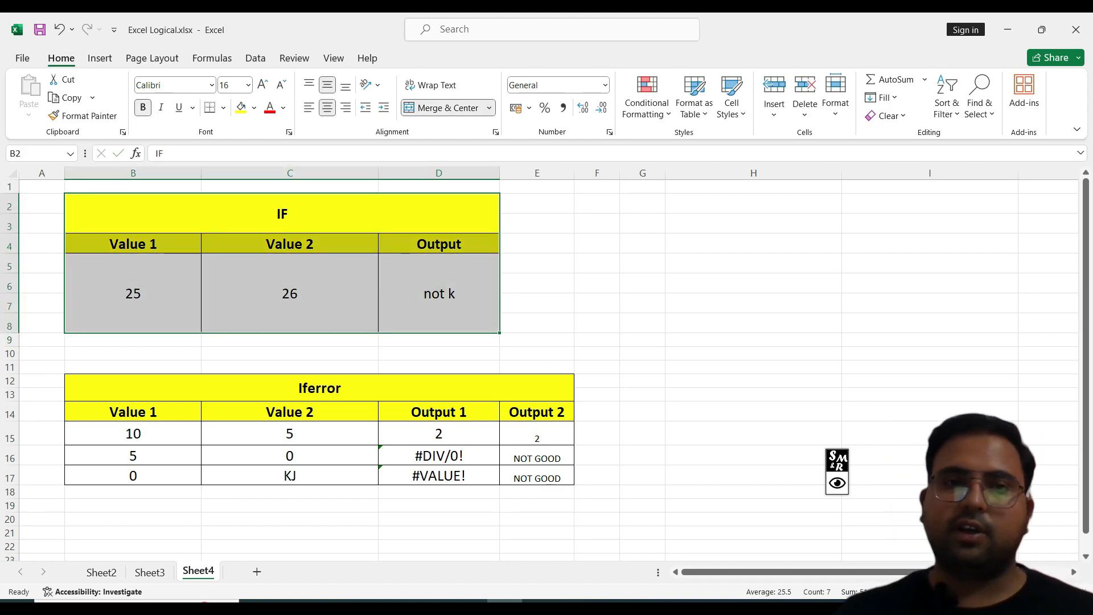
{"action": "left_click", "coordinate": [642, 302]}
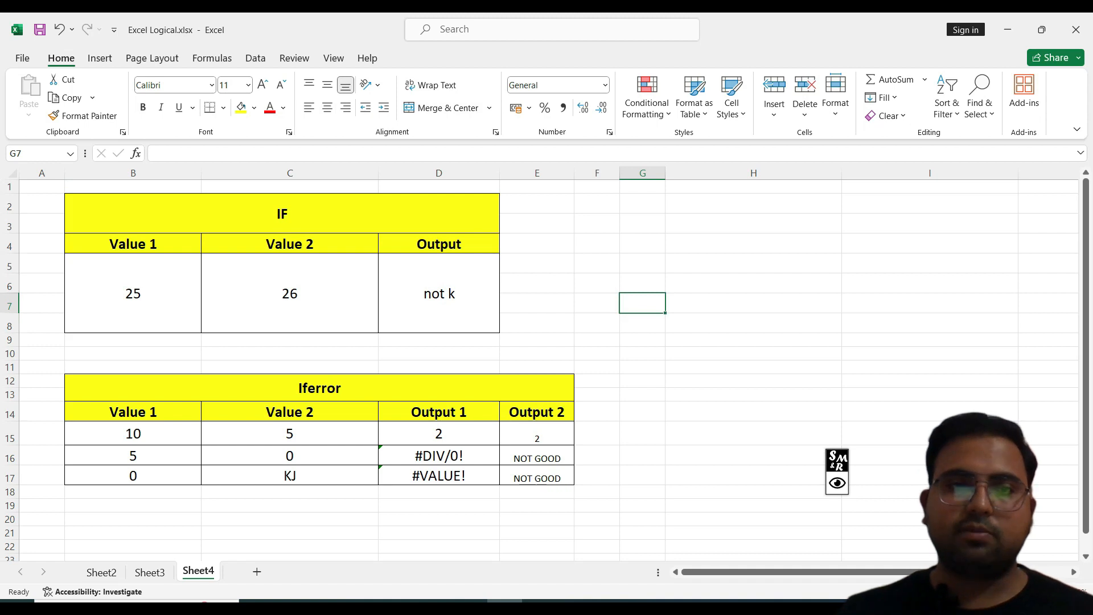
{"action": "scroll", "coordinate": [546, 365], "scroll_direction": "down", "scroll_amount": 2}
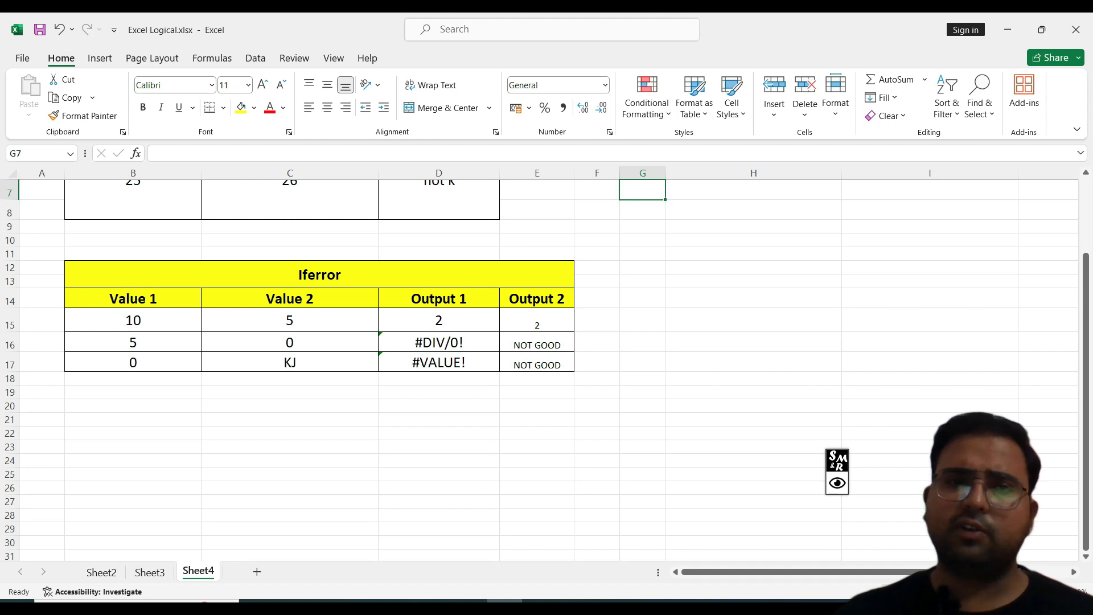
{"action": "left_click", "coordinate": [439, 321]}
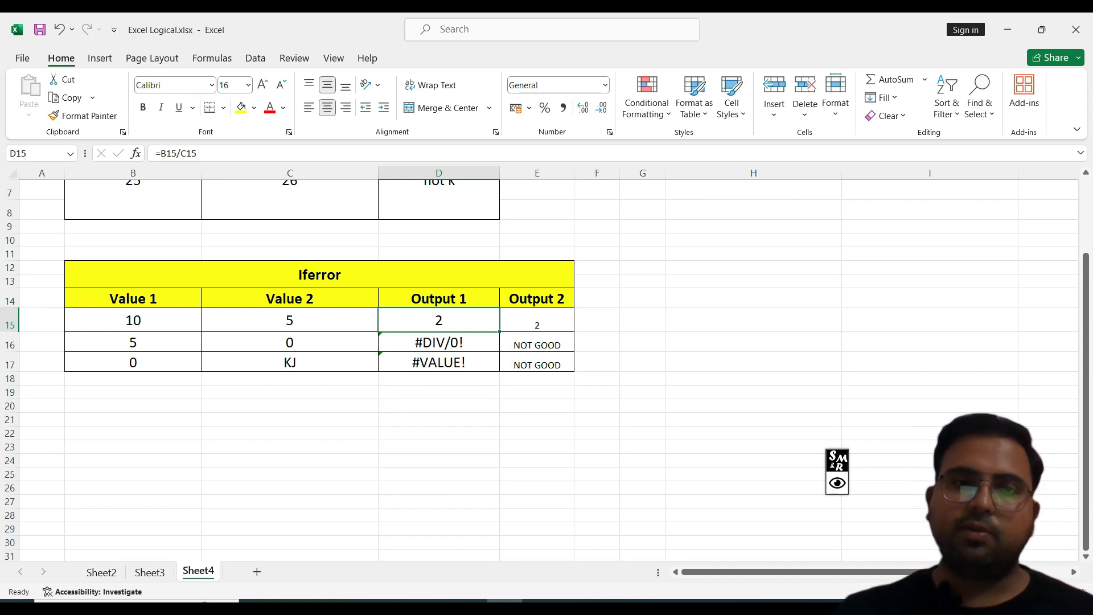
{"action": "left_click", "coordinate": [289, 362]}
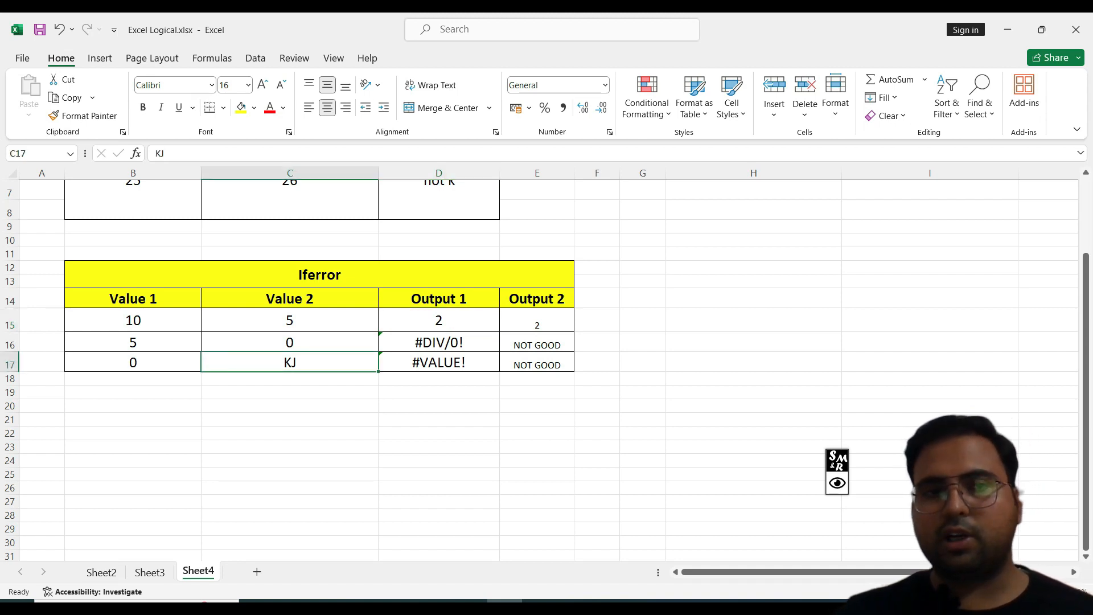
{"action": "left_click", "coordinate": [132, 362]}
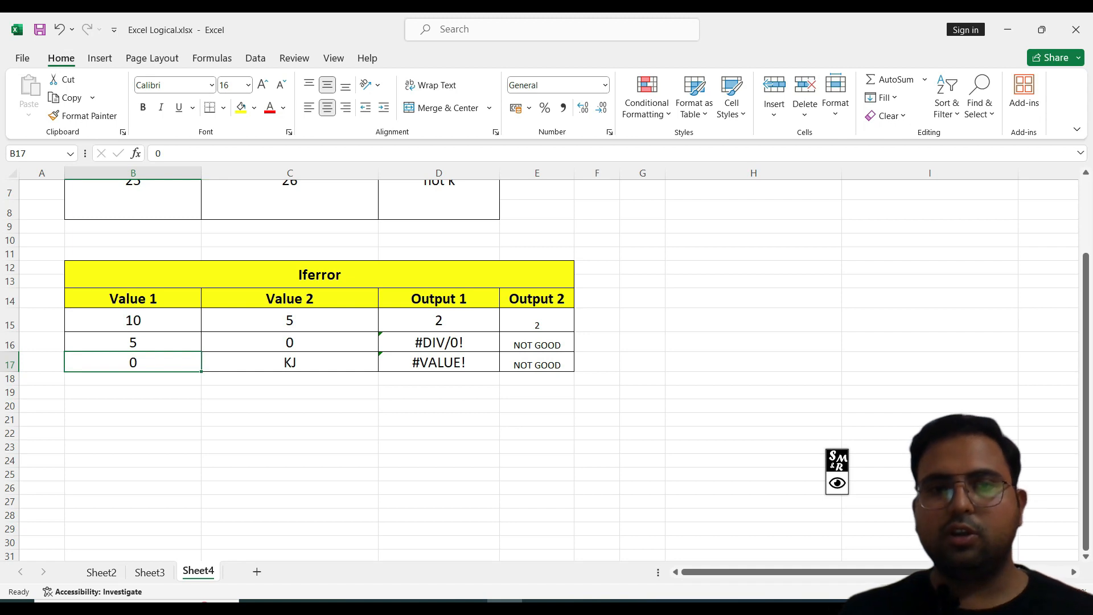
{"action": "left_click", "coordinate": [837, 483]}
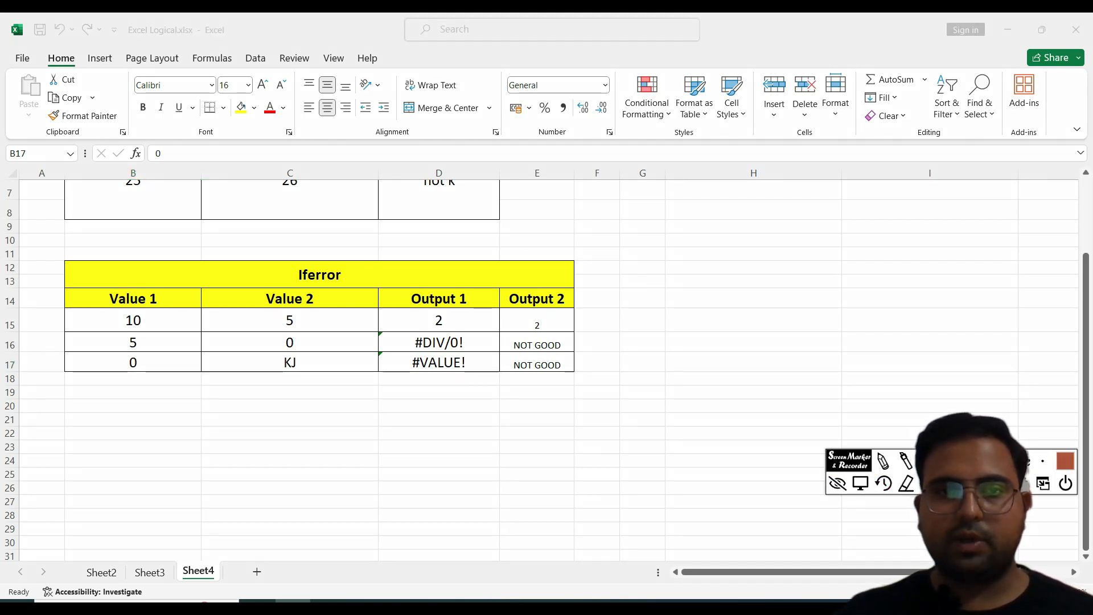
{"action": "left_click_drag", "start_coordinate": [395, 311], "coordinate": [485, 392]}
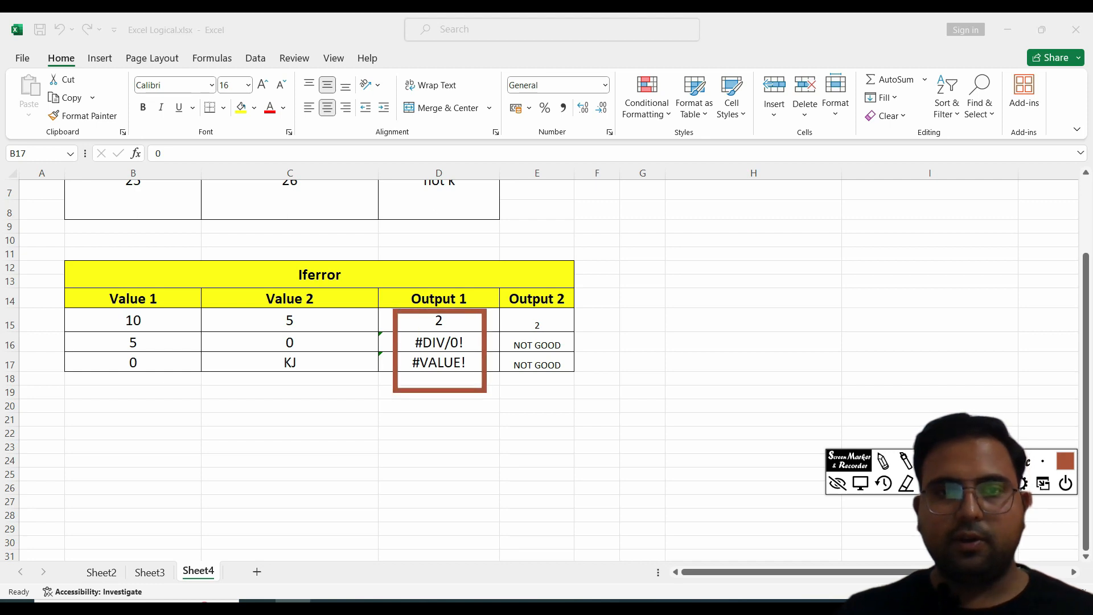
{"action": "left_click_drag", "start_coordinate": [88, 309], "coordinate": [330, 328]}
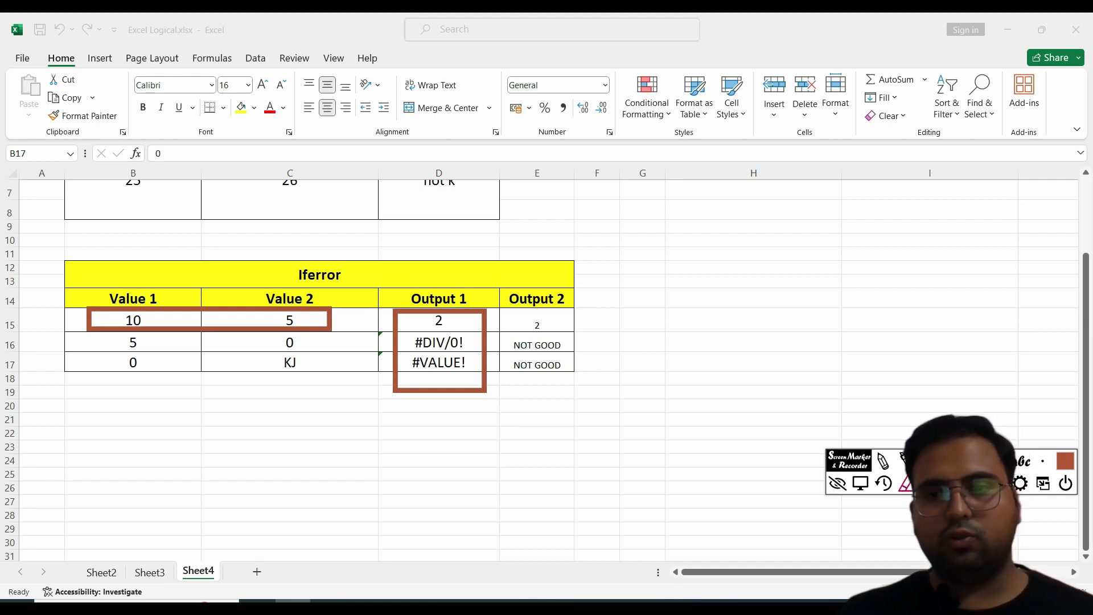
{"action": "key", "text": "Escape"}
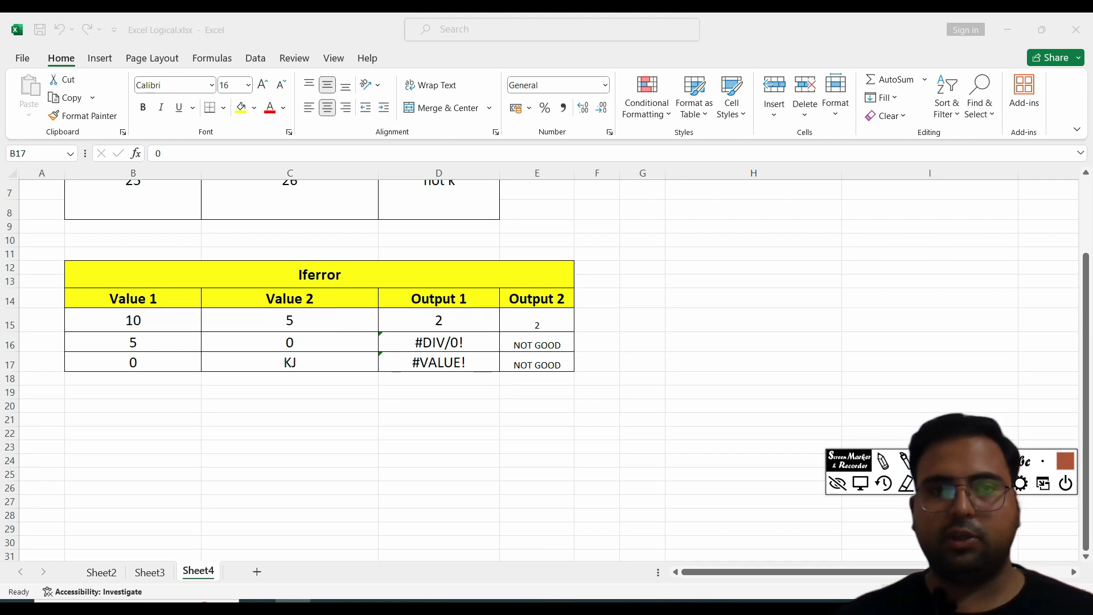
{"action": "left_click_drag", "start_coordinate": [56, 307], "coordinate": [485, 332]}
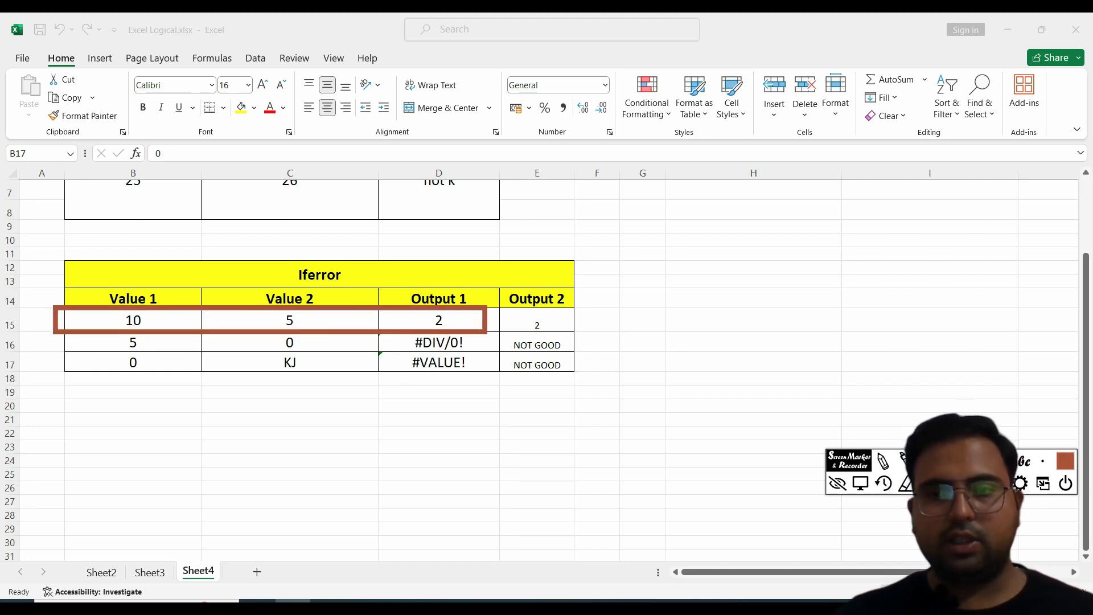
{"action": "mouse_move", "coordinate": [91, 328]}
{"action": "left_mouse_down"}
{"action": "mouse_move", "coordinate": [245, 351]}
{"action": "mouse_move", "coordinate": [472, 351]}
{"action": "left_mouse_up"}
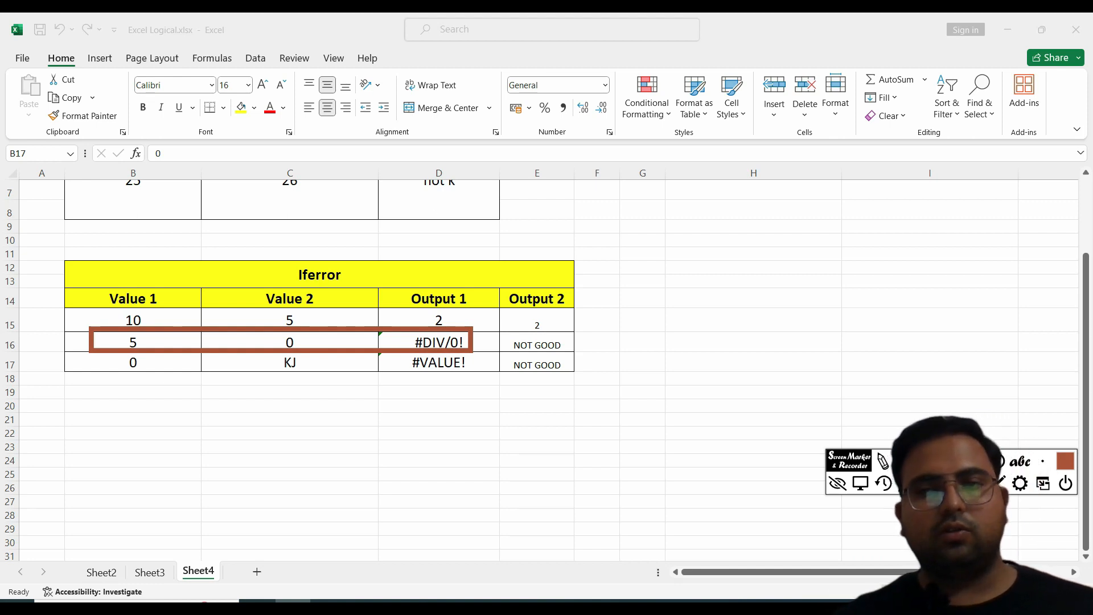
{"action": "key", "text": "ctrl+z"}
{"action": "mouse_move", "coordinate": [100, 353]}
{"action": "left_mouse_down"}
{"action": "mouse_move", "coordinate": [244, 393]}
{"action": "mouse_move", "coordinate": [340, 380]}
{"action": "left_mouse_up"}
{"action": "left_click_drag", "start_coordinate": [344, 381], "coordinate": [467, 389]}
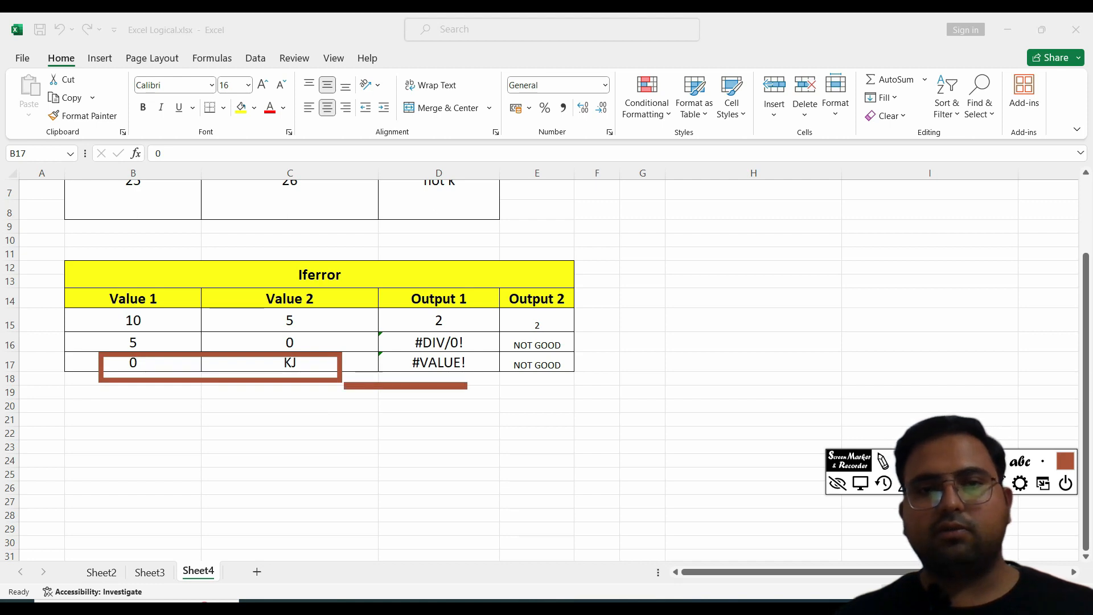
{"action": "key", "text": "Escape"}
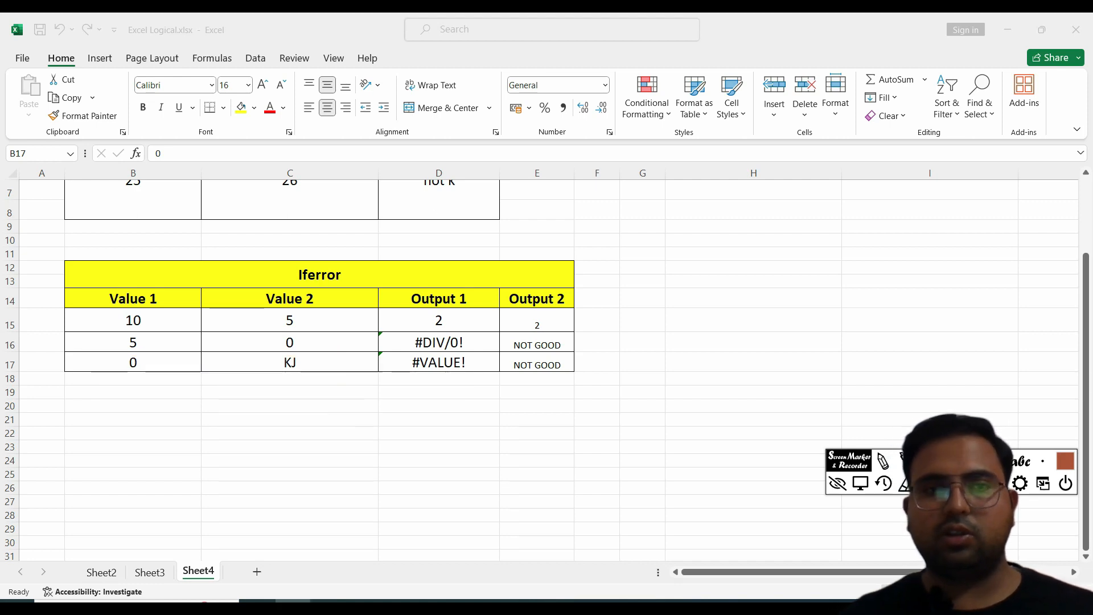
{"action": "left_click_drag", "start_coordinate": [71, 351], "coordinate": [481, 392]}
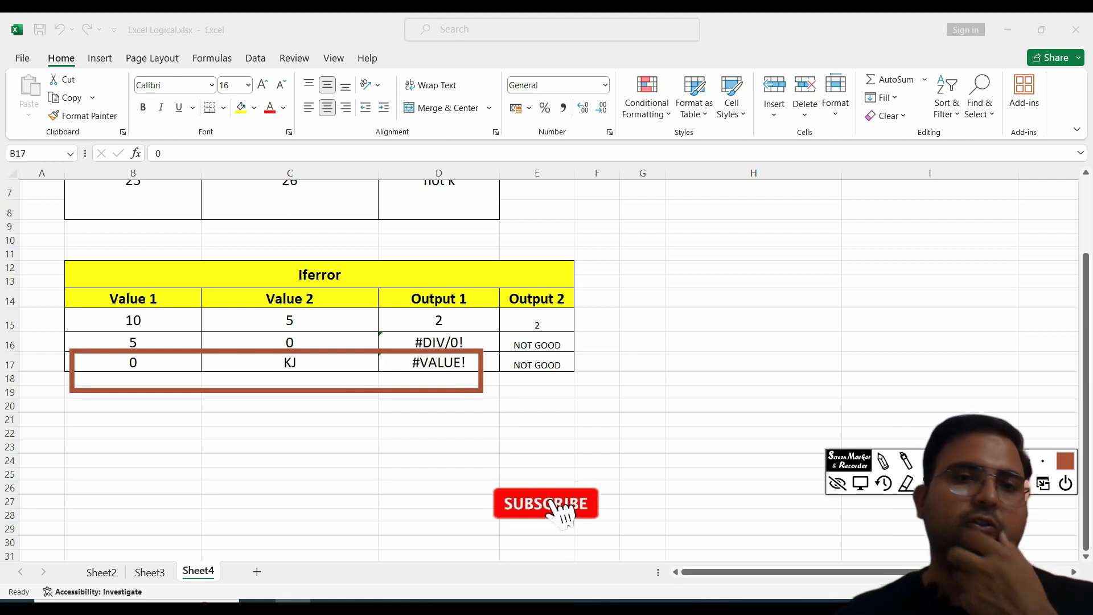
{"action": "key", "text": "Escape"}
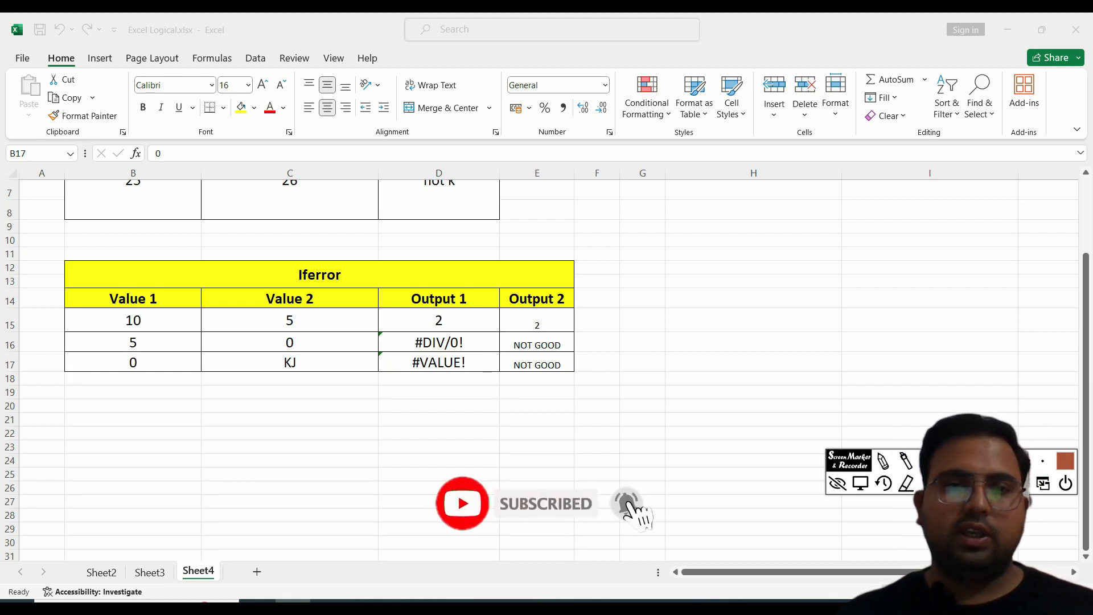
{"action": "mouse_move", "coordinate": [375, 328]}
{"action": "left_mouse_down"}
{"action": "mouse_move", "coordinate": [483, 372]}
{"action": "mouse_move", "coordinate": [494, 388]}
{"action": "left_mouse_up"}
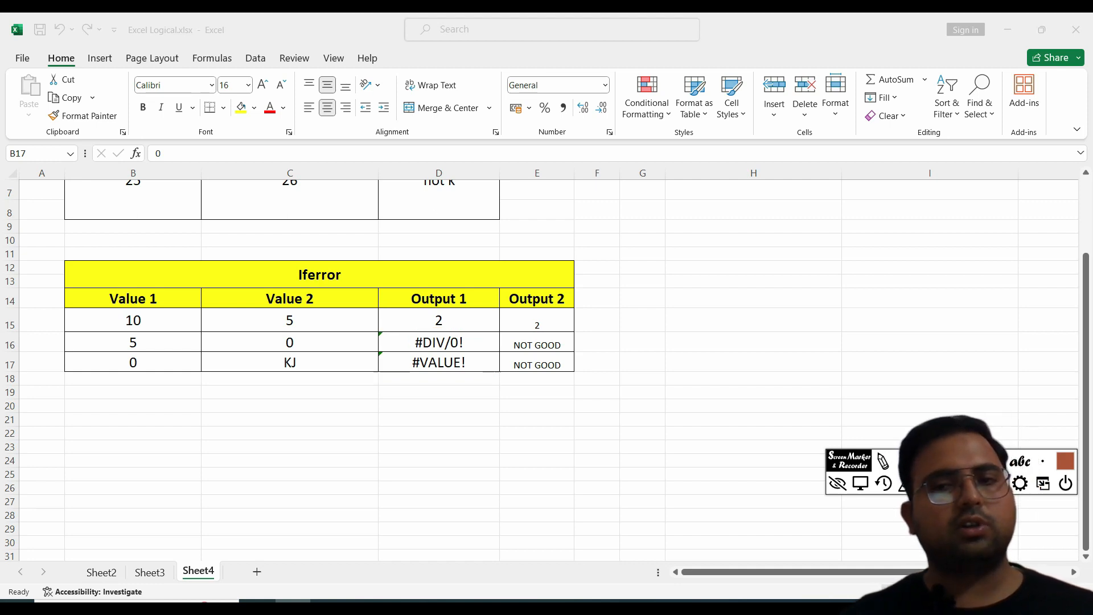
{"action": "left_click_drag", "start_coordinate": [222, 263], "coordinate": [360, 289]}
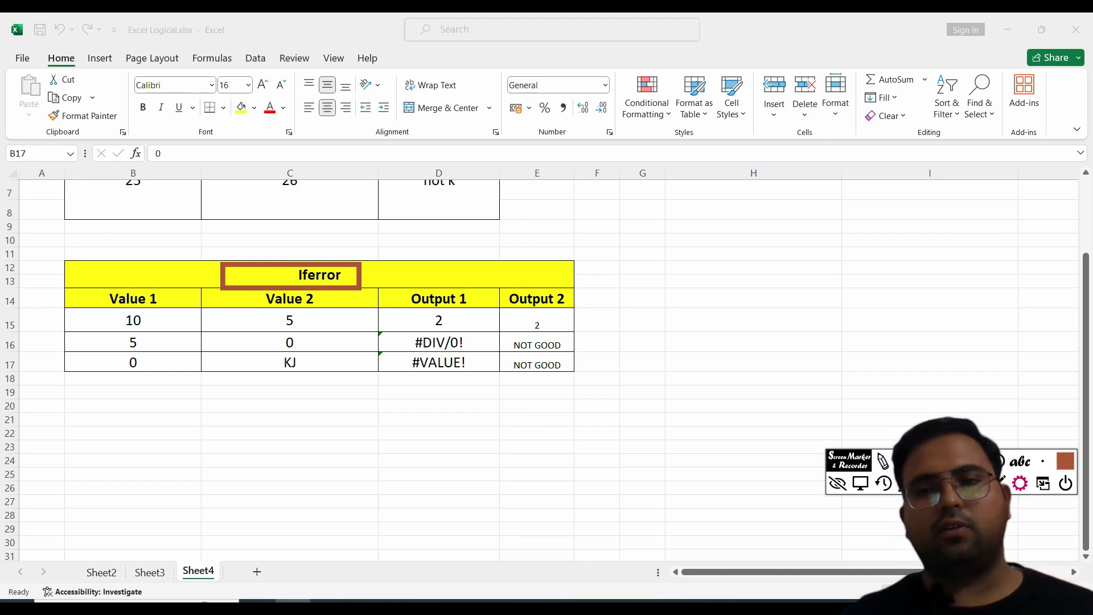
{"action": "left_click", "coordinate": [860, 483]}
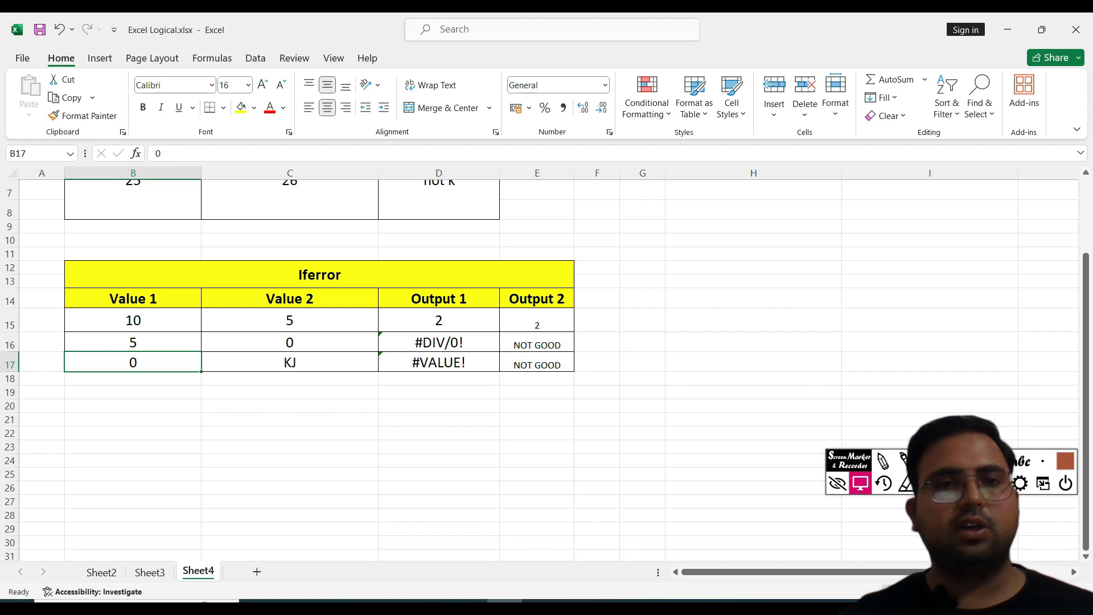
Step: Examine the IFERROR formula in E15 and its value and value_if_error arguments in edit mode
{"action": "double_click", "coordinate": [535, 323]}
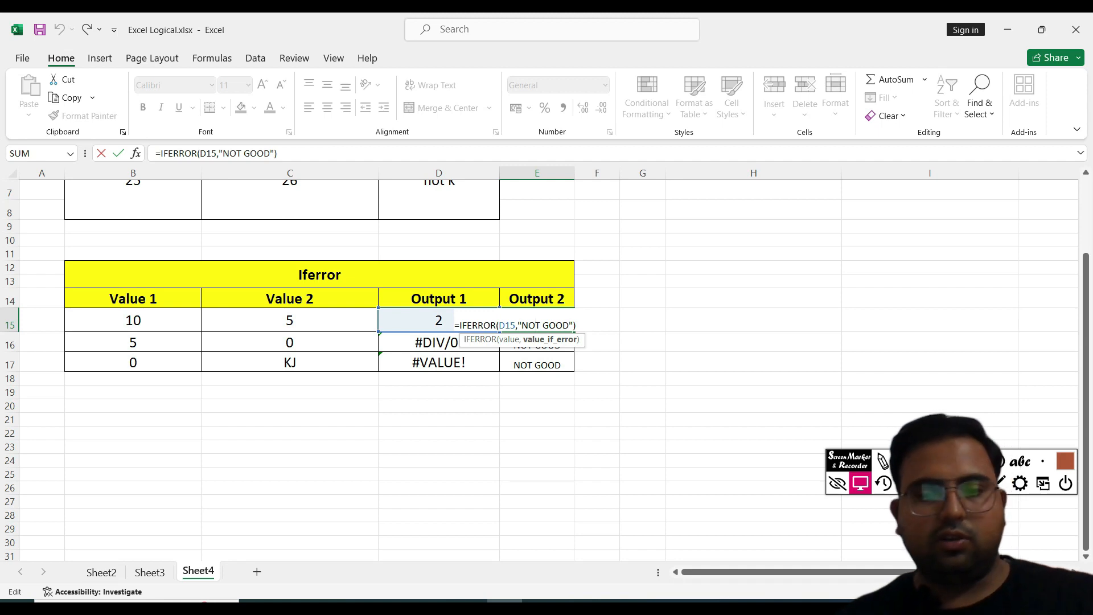
{"action": "key", "text": "Right"}
{"action": "key", "text": "Right"}
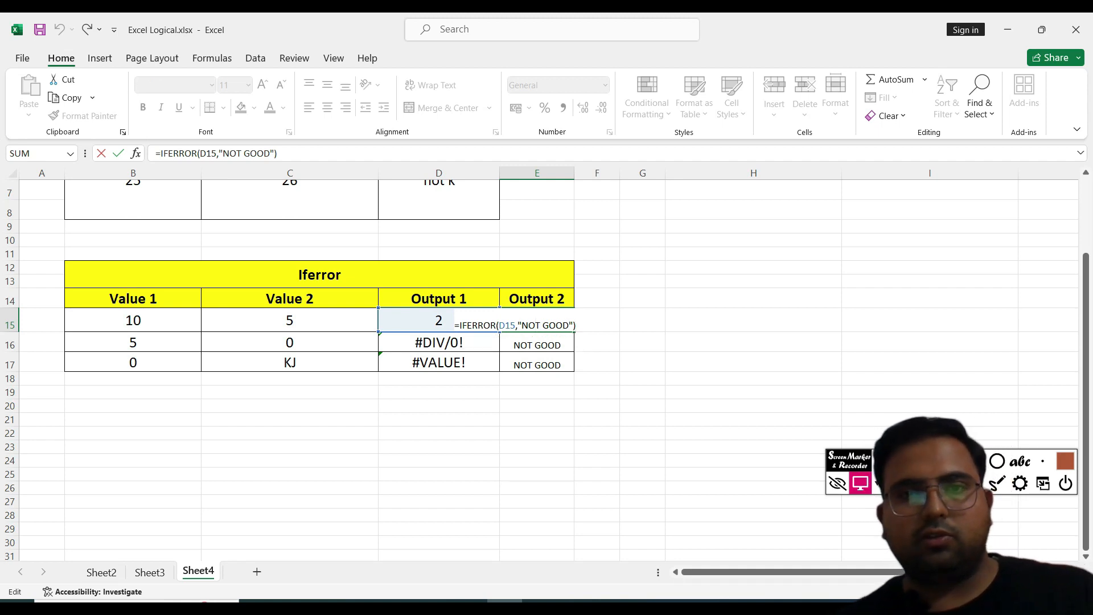
{"action": "key", "text": "Return"}
{"action": "key", "text": "Return"}
{"action": "key", "text": "Return"}
{"action": "scroll", "coordinate": [537, 379], "scroll_direction": "up", "scroll_amount": 3}
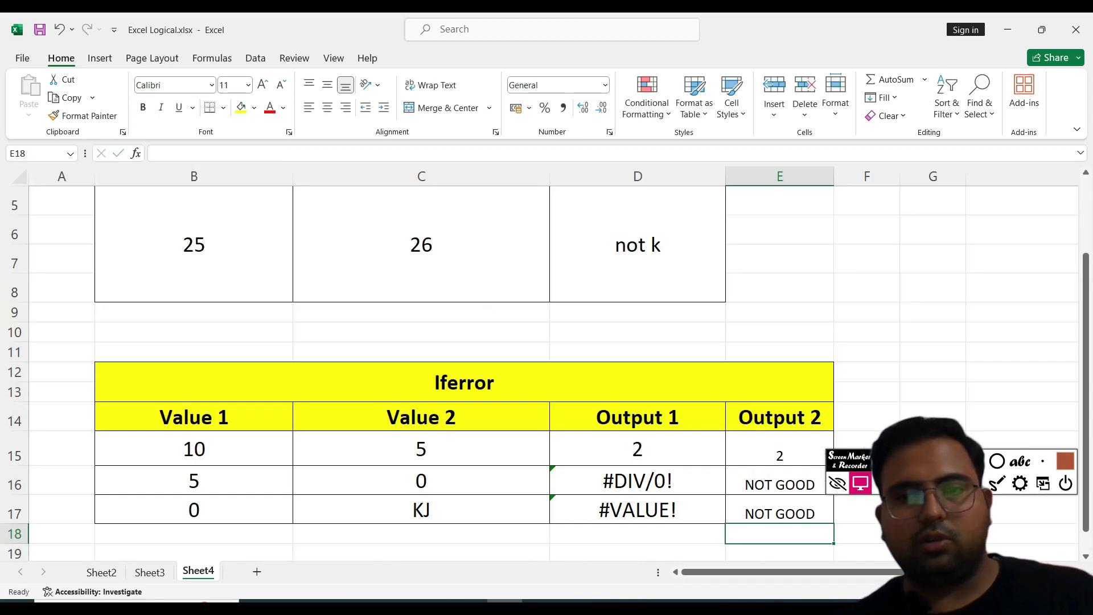
{"action": "scroll", "coordinate": [537, 365], "scroll_direction": "down", "scroll_amount": 2}
Step: Delete the IFERROR formula from E15
{"action": "double_click", "coordinate": [802, 298]}
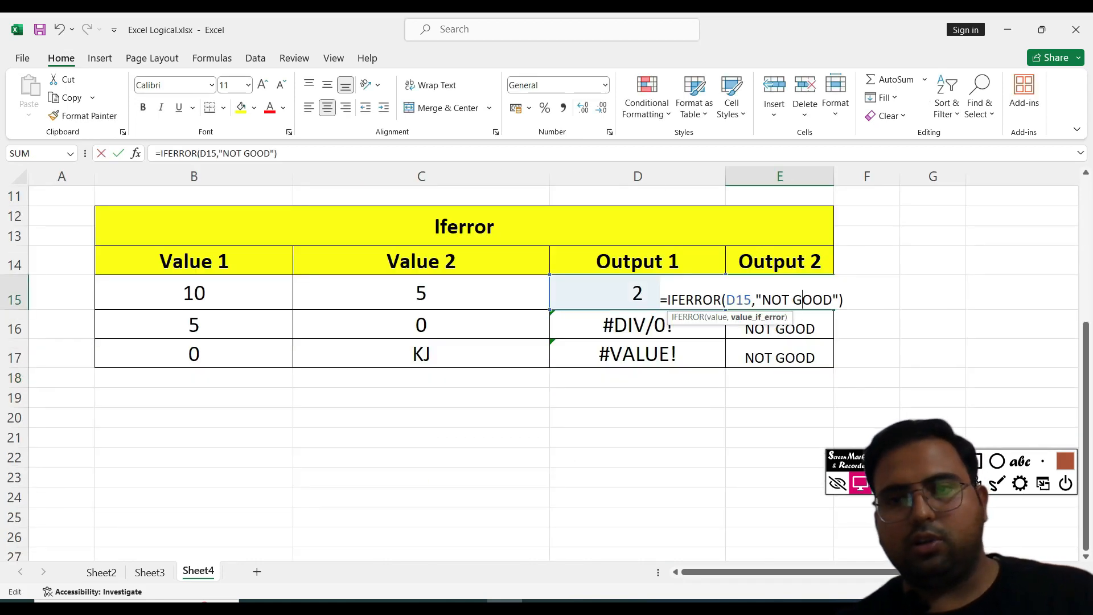
{"action": "left_click_drag", "start_coordinate": [844, 300], "coordinate": [661, 299]}
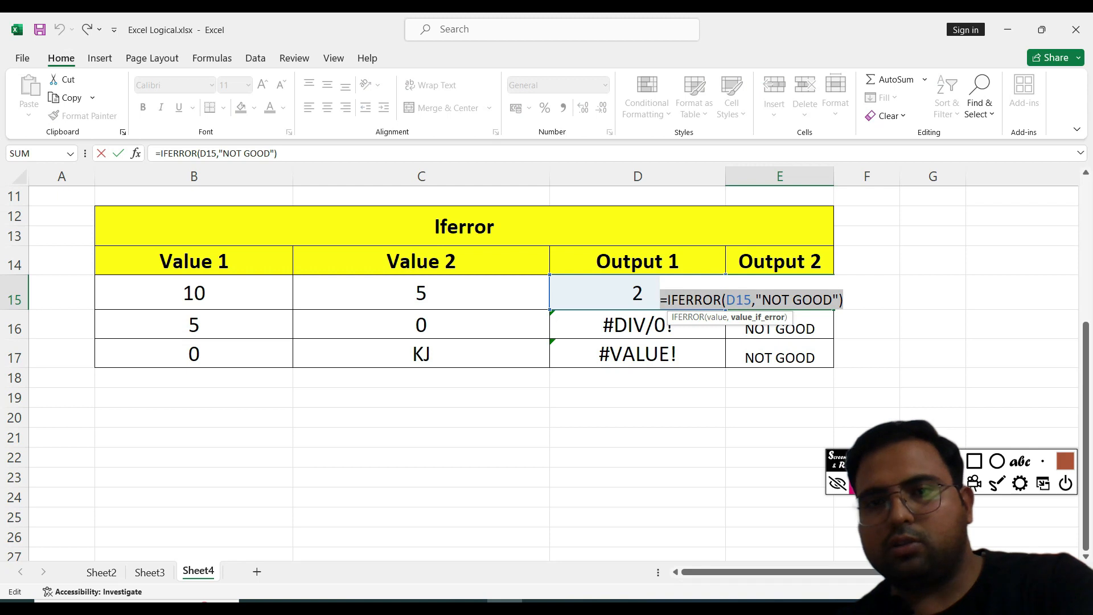
{"action": "key", "text": "BackSpace"}
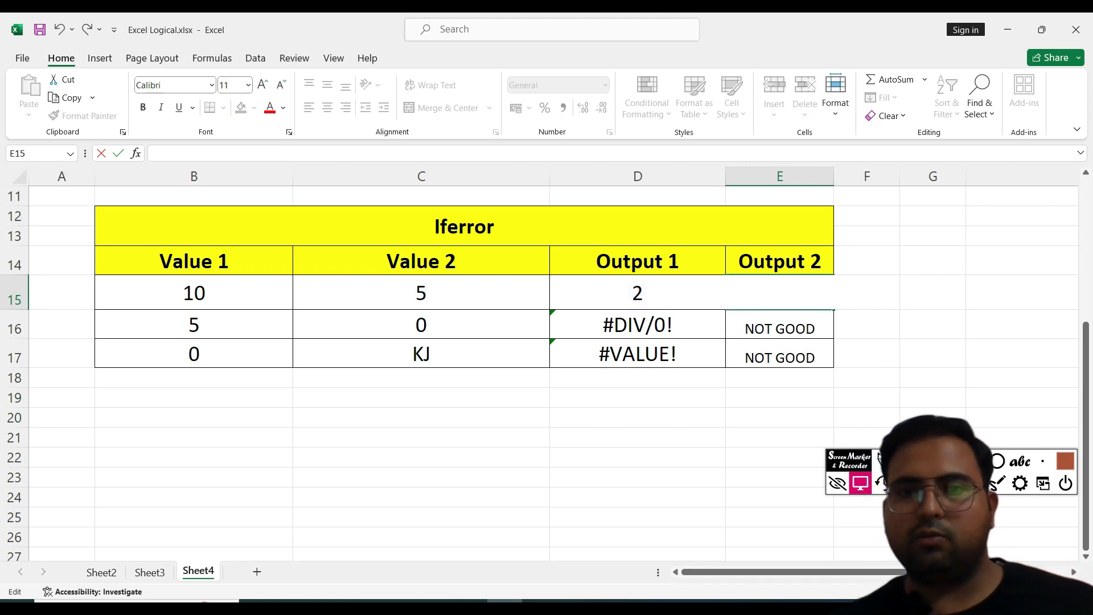
{"action": "left_click", "coordinate": [780, 397]}
Step: Enter an IFERROR formula in E15 returning D15, or "Not OK " if it errors
{"action": "double_click", "coordinate": [780, 296]}
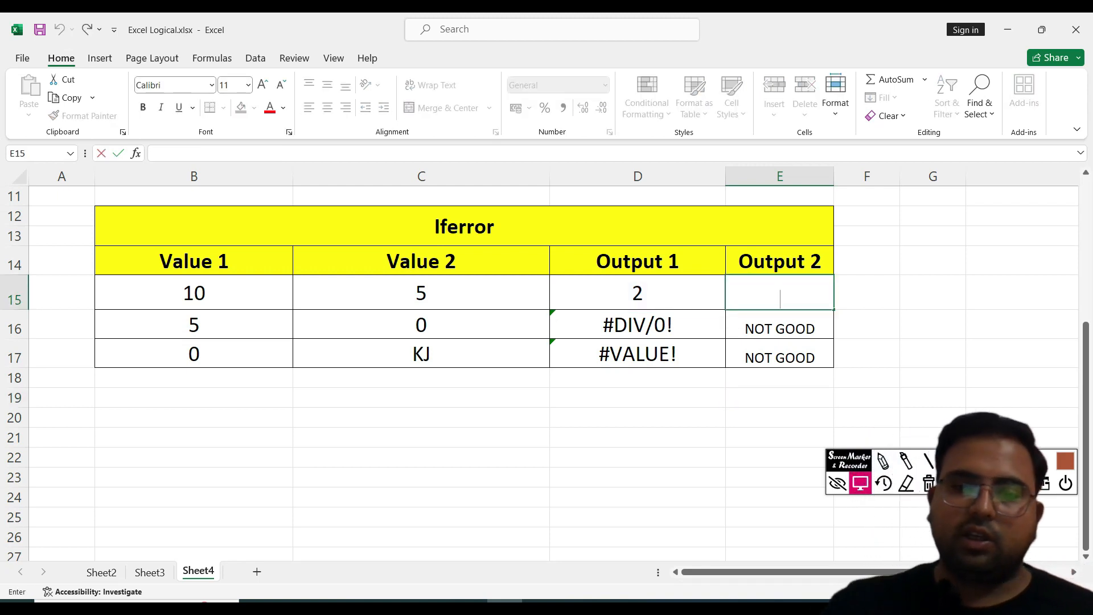
{"action": "type", "text": "=if"}
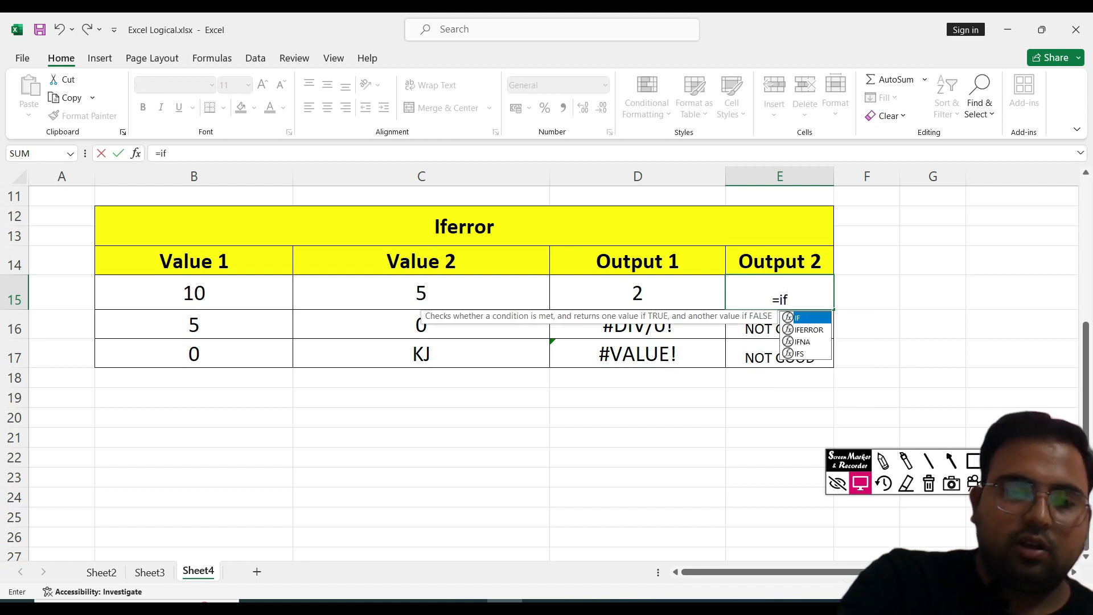
{"action": "type", "text": "err"}
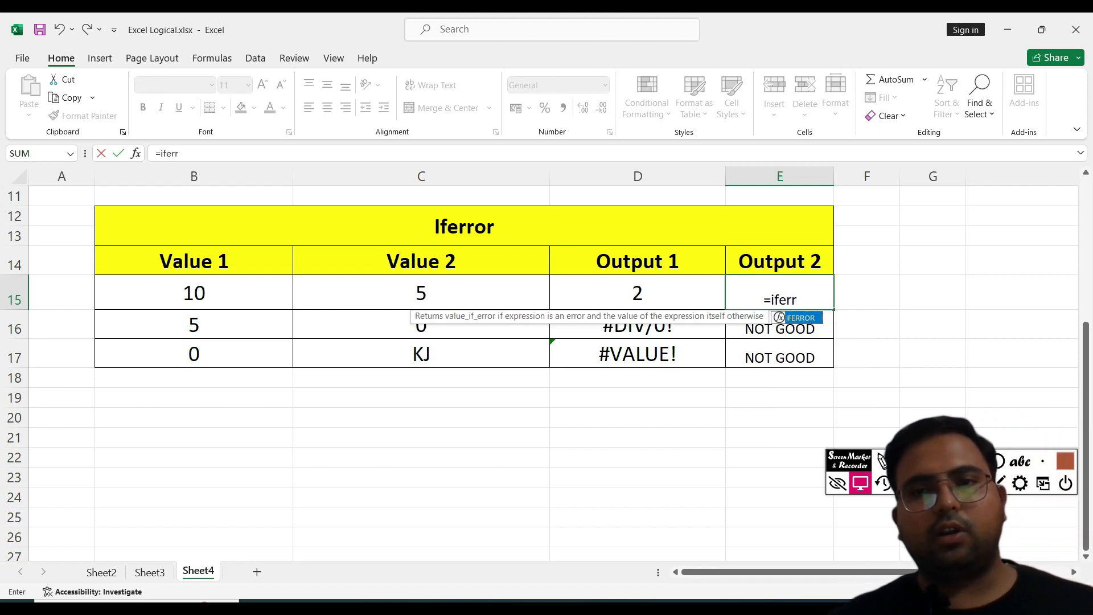
{"action": "key", "text": "Tab"}
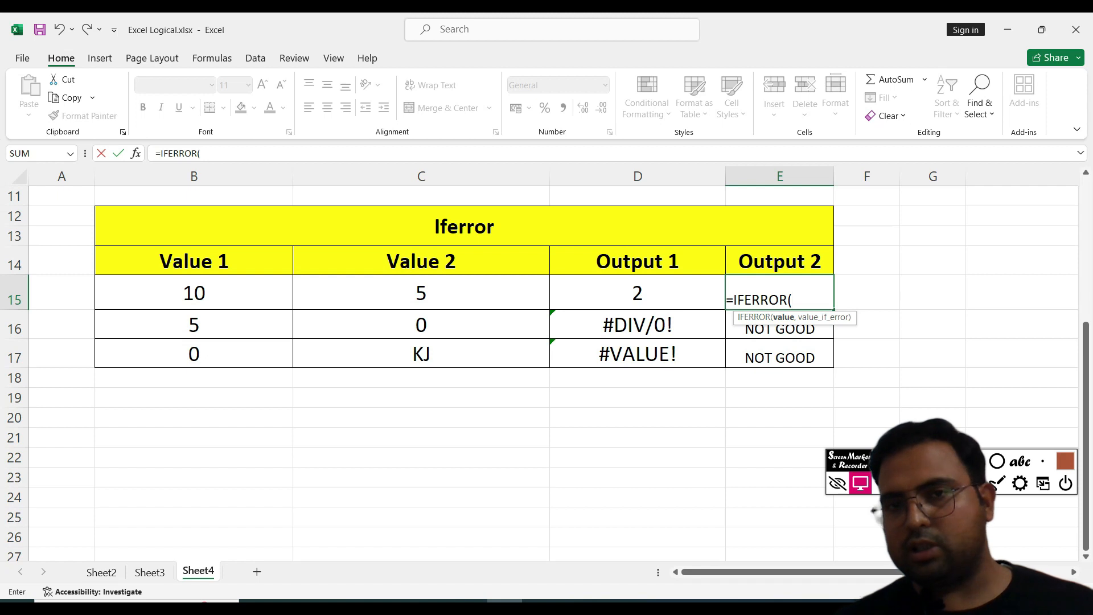
{"action": "left_click", "coordinate": [638, 293]}
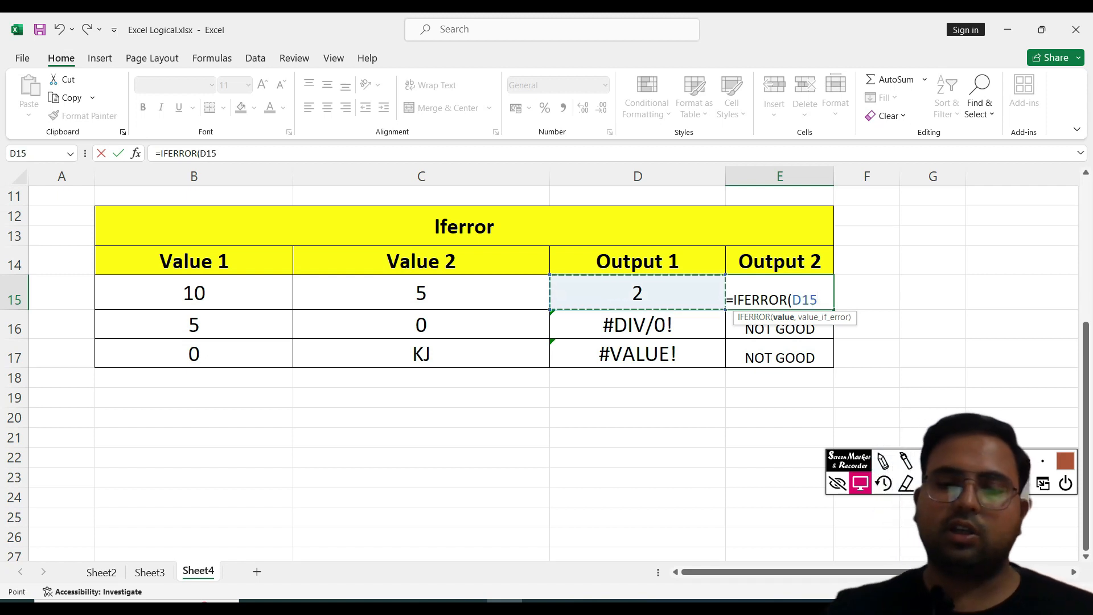
{"action": "type", "text": ","}
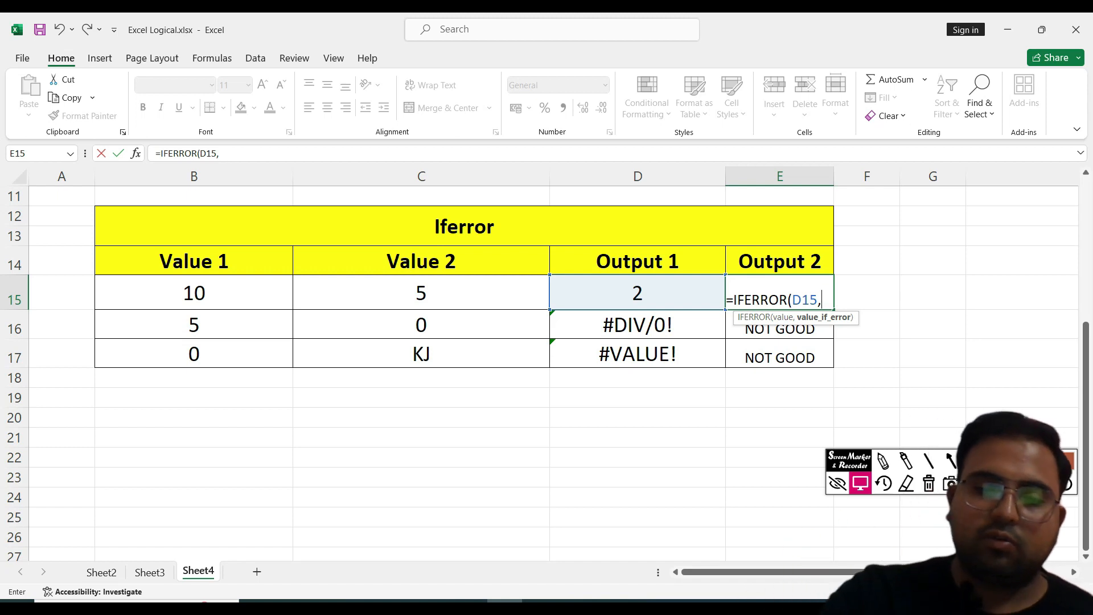
{"action": "type", "text": "\"\""}
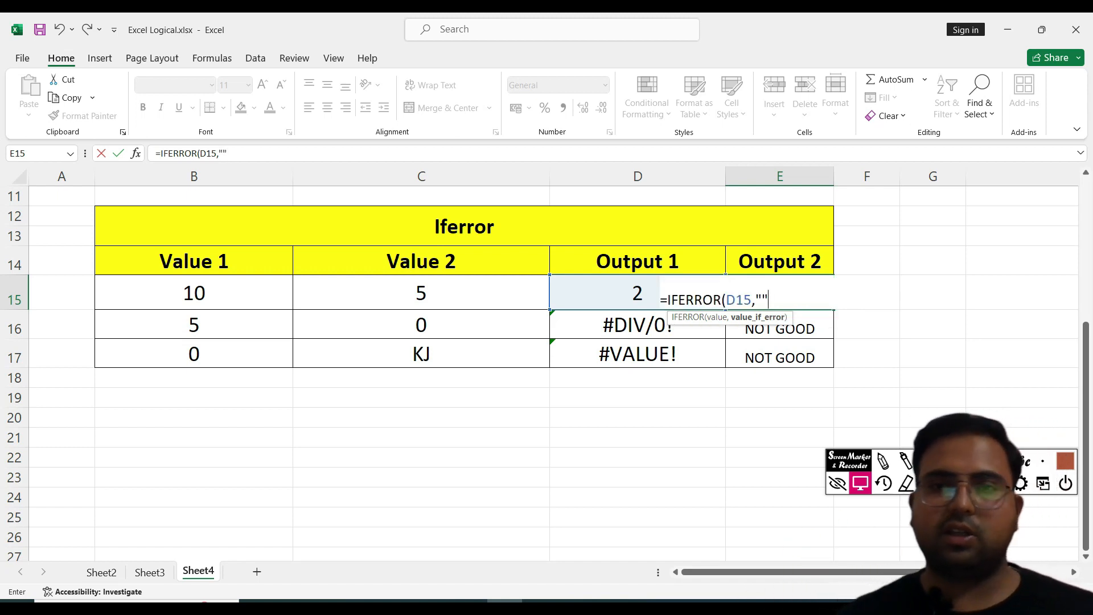
{"action": "key", "text": "Left"}
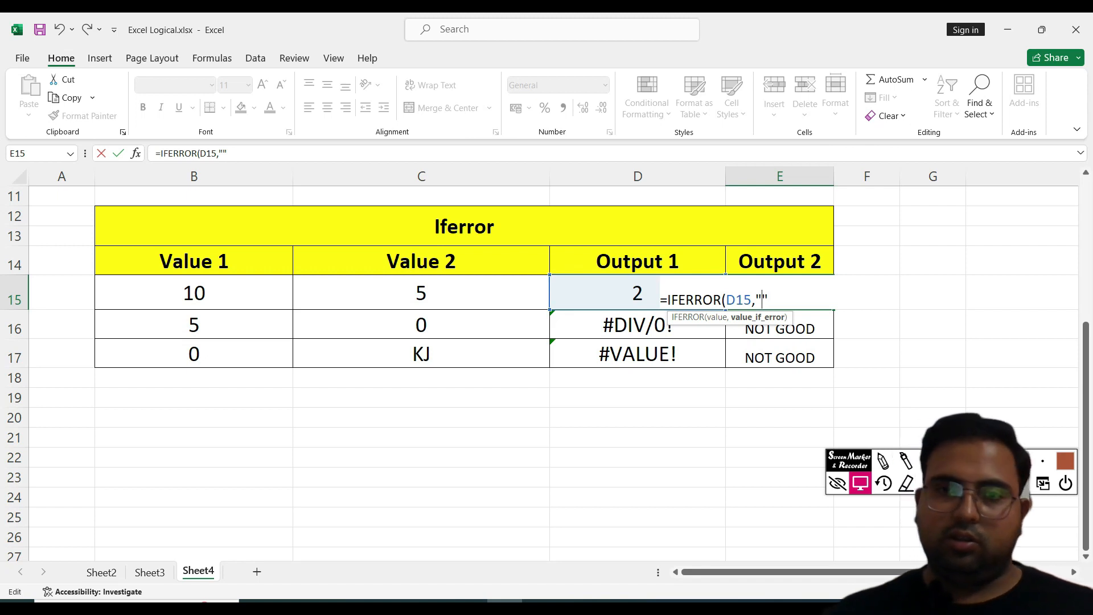
{"action": "type", "text": "Not "}
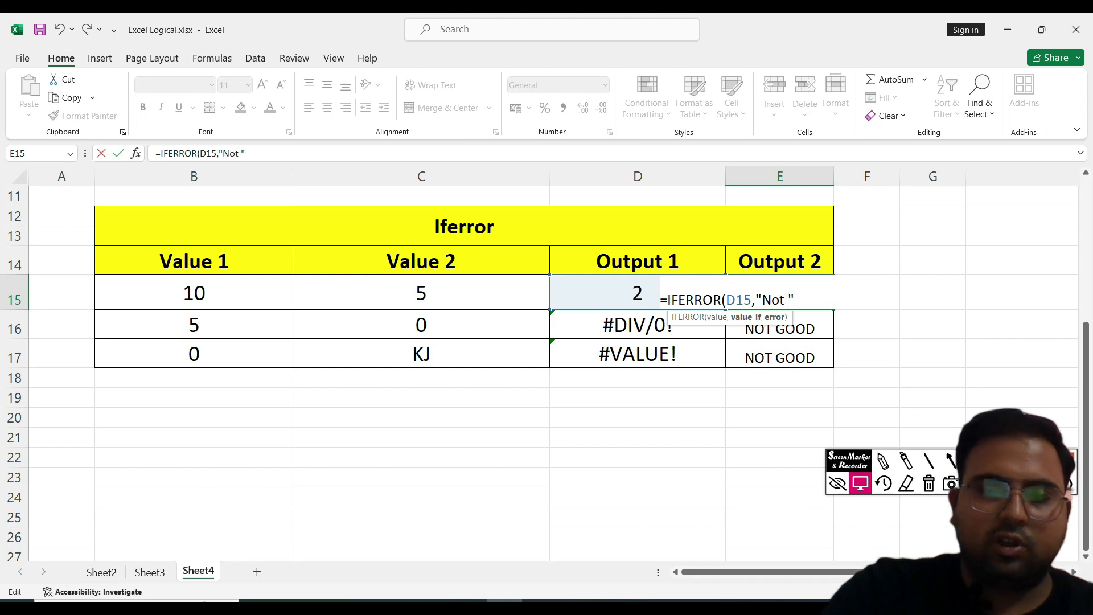
{"action": "type", "text": "OK \""}
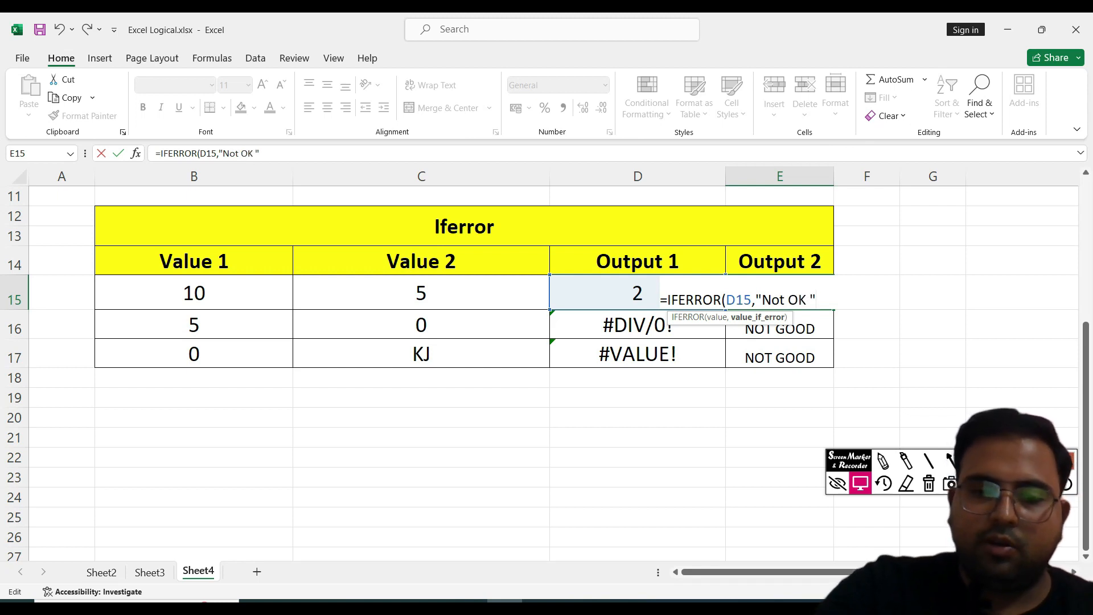
{"action": "type", "text": ")"}
{"action": "key", "text": "Return"}
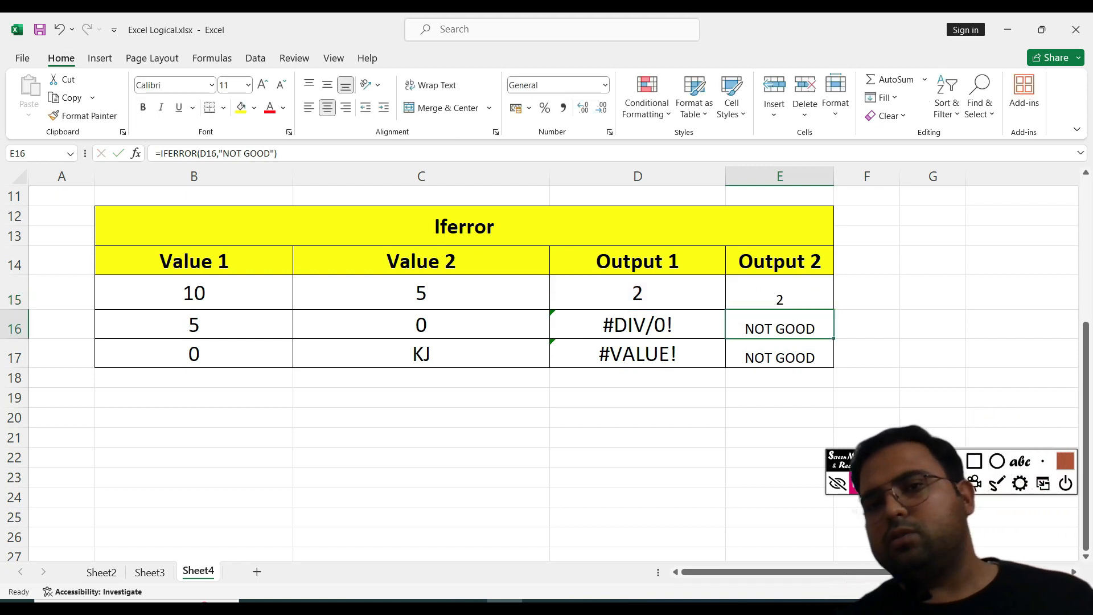
Step: Change C15's Value 2 to 0
{"action": "left_click", "coordinate": [779, 293]}
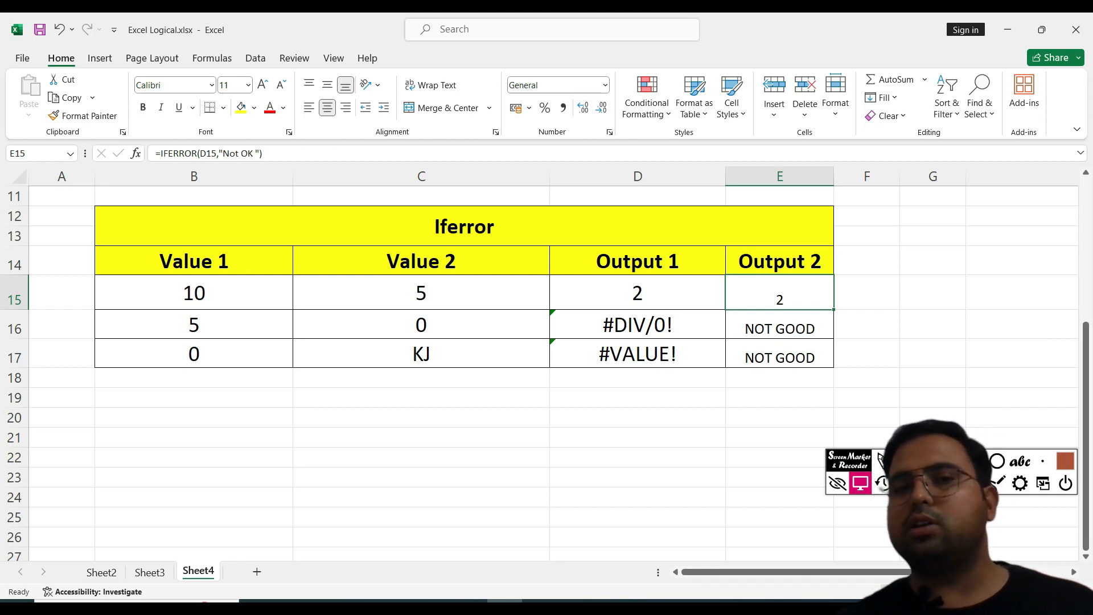
{"action": "double_click", "coordinate": [438, 294]}
{"action": "left_click_drag", "start_coordinate": [435, 293], "coordinate": [344, 294]}
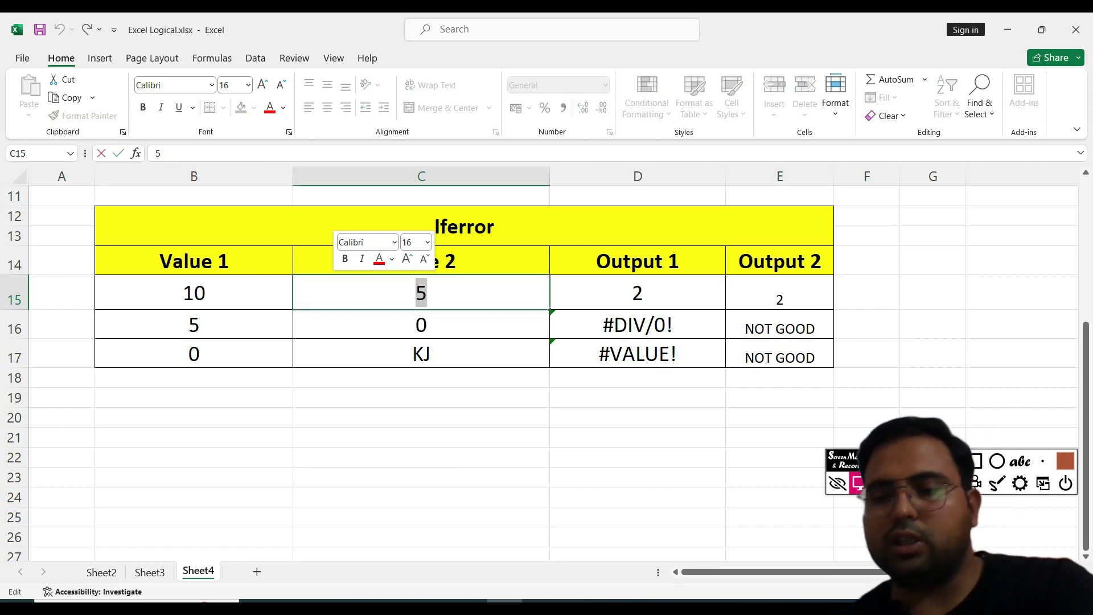
{"action": "key", "text": "BackSpace"}
{"action": "type", "text": "0"}
{"action": "key", "text": "Return"}
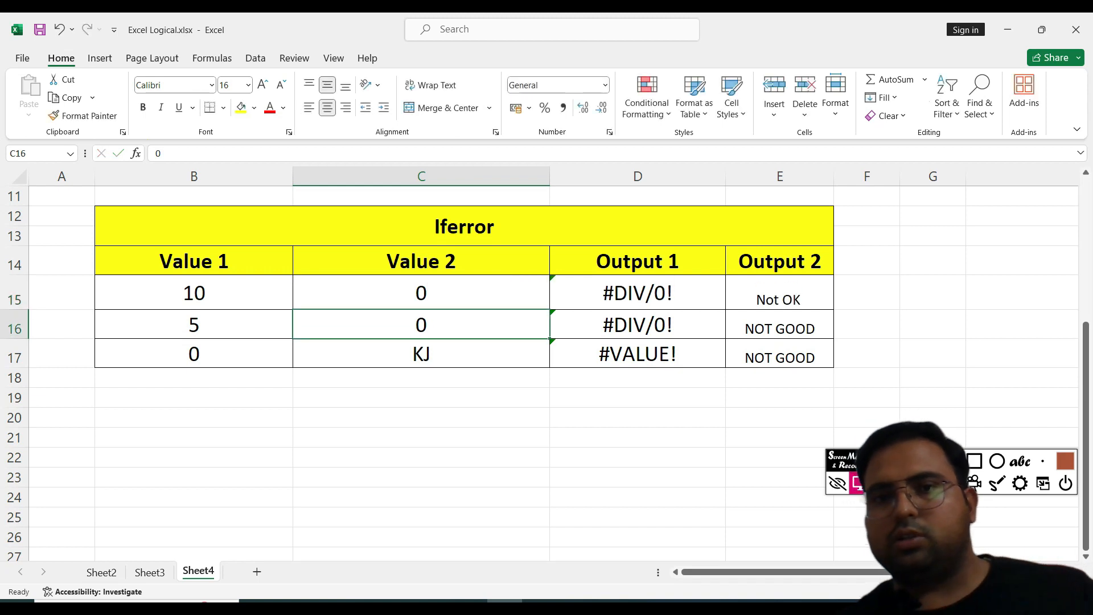
Step: Fill E15's IFERROR formula down through E17
{"action": "left_click", "coordinate": [779, 294]}
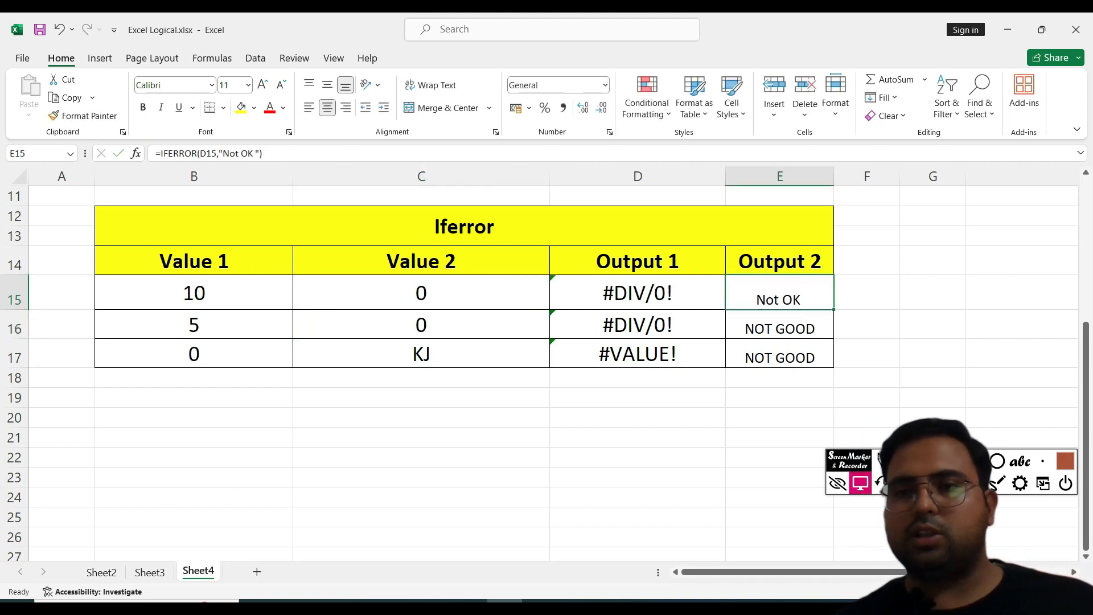
{"action": "left_click_drag", "start_coordinate": [833, 310], "coordinate": [834, 364]}
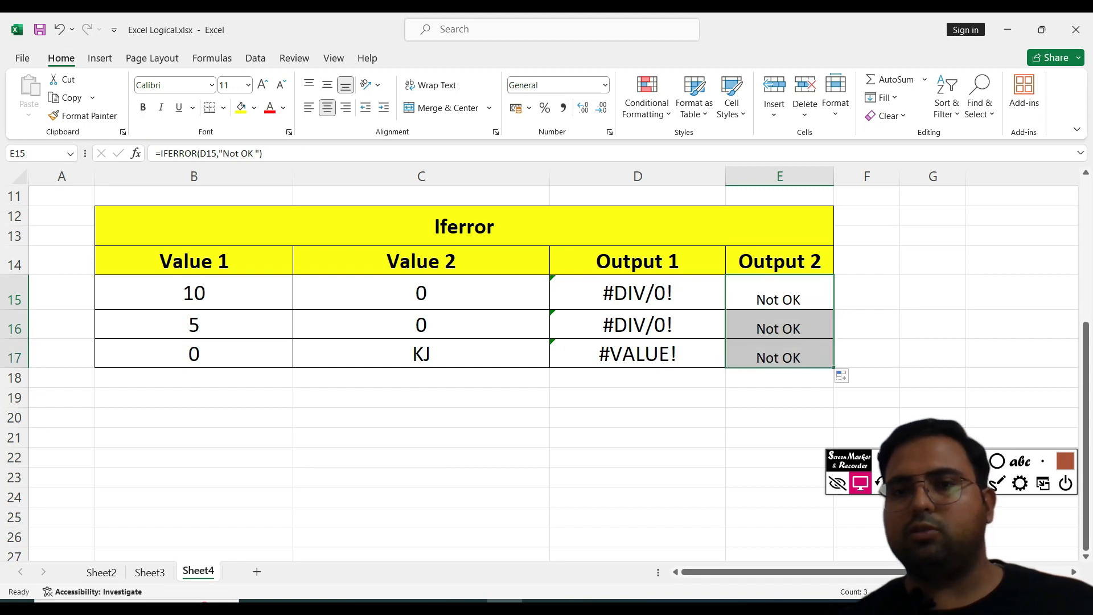
{"action": "left_click", "coordinate": [779, 294]}
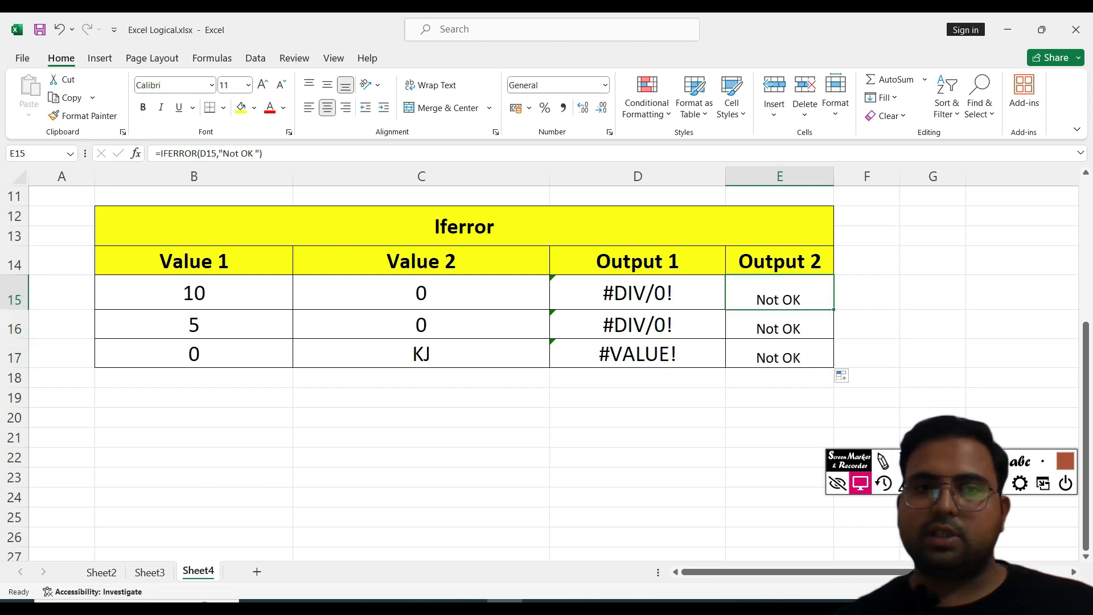
Step: Change C15's Value 2 to 2
{"action": "double_click", "coordinate": [422, 293]}
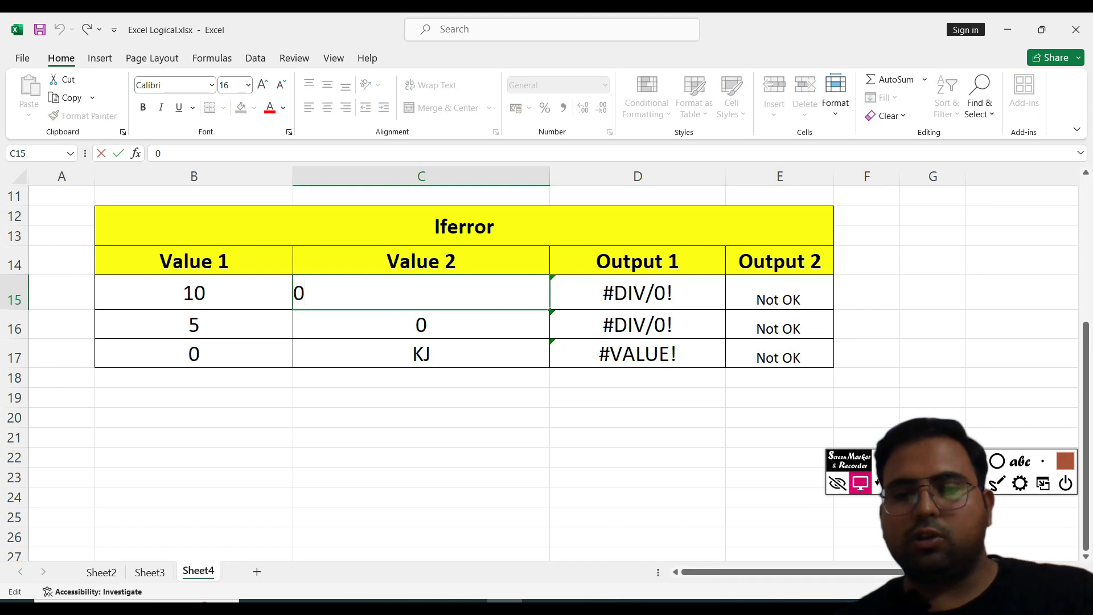
{"action": "key", "text": "BackSpace"}
{"action": "type", "text": "2"}
{"action": "key", "text": "Return"}
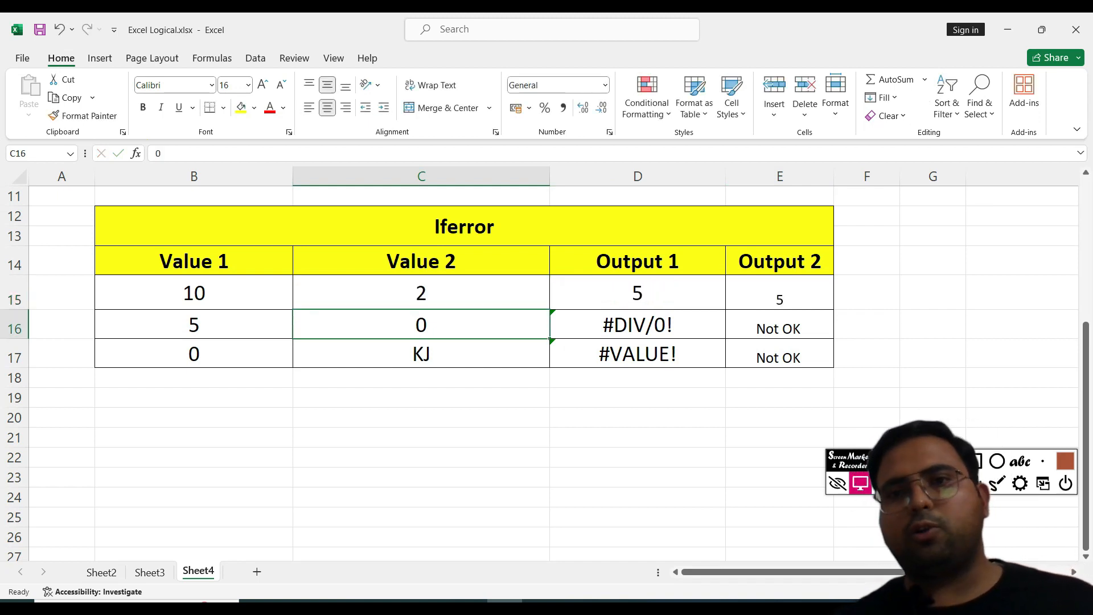
Step: Examine the error rows 16 and 17 with their Output 1 and Output 2 results
{"action": "left_click", "coordinate": [194, 325]}
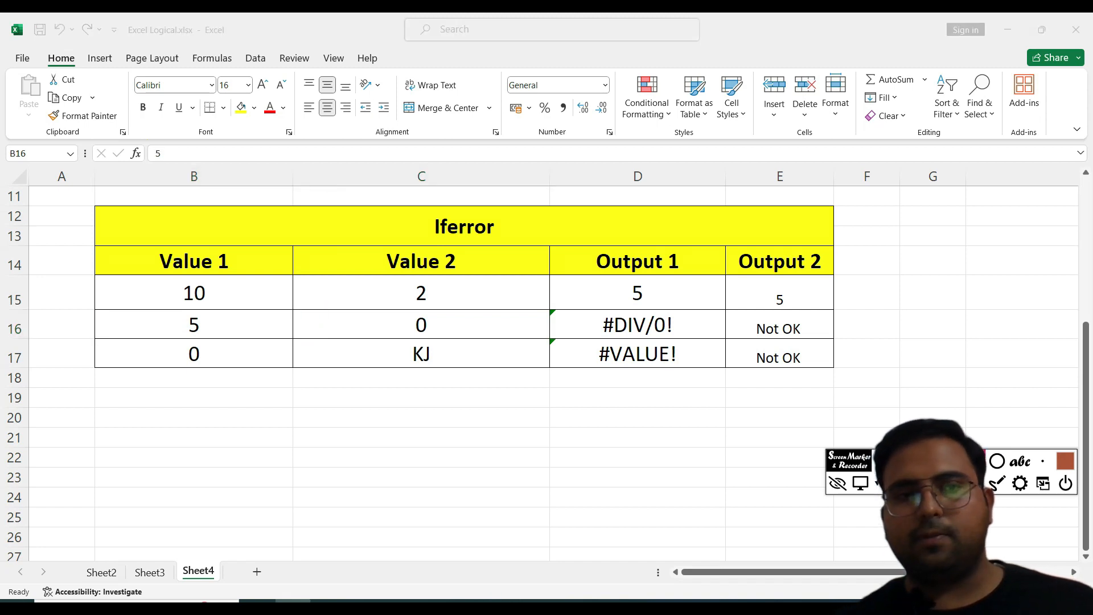
{"action": "left_click_drag", "start_coordinate": [121, 308], "coordinate": [453, 340]}
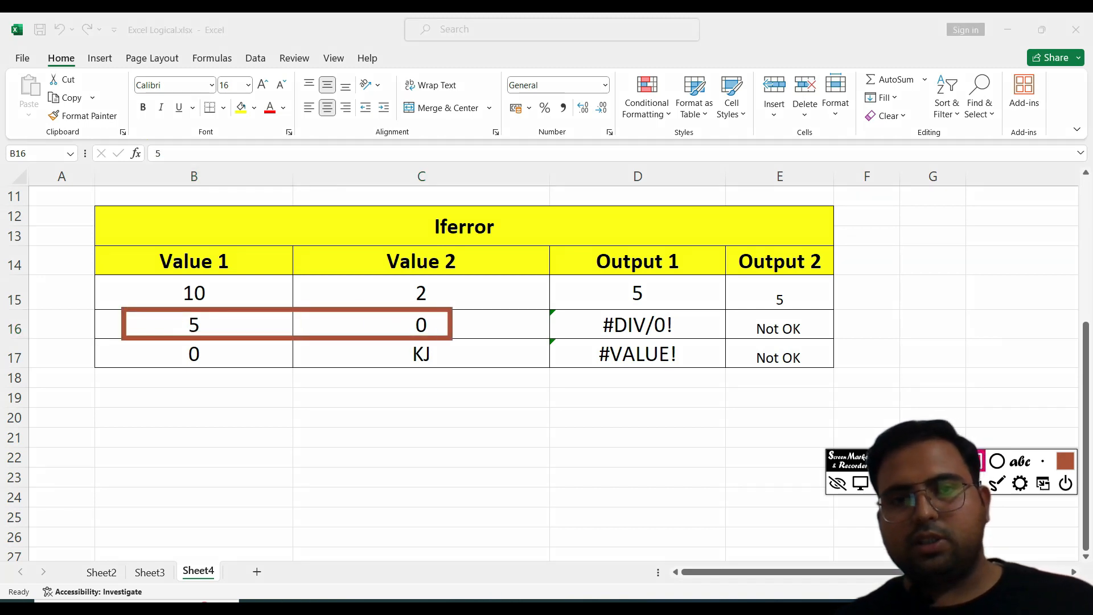
{"action": "left_click_drag", "start_coordinate": [555, 311], "coordinate": [694, 344]}
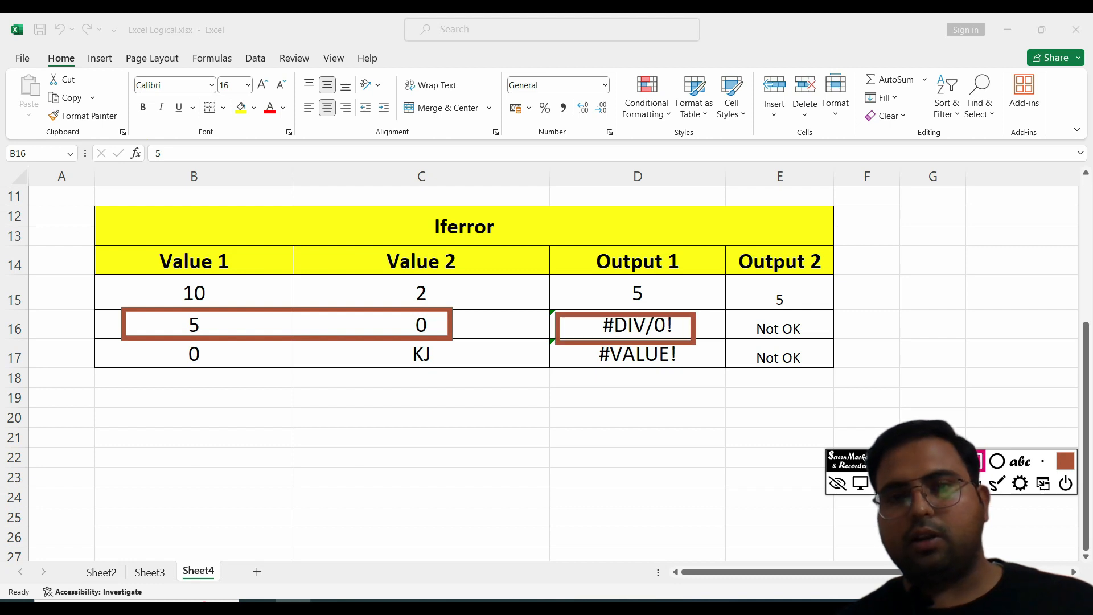
{"action": "left_click_drag", "start_coordinate": [728, 311], "coordinate": [823, 339]}
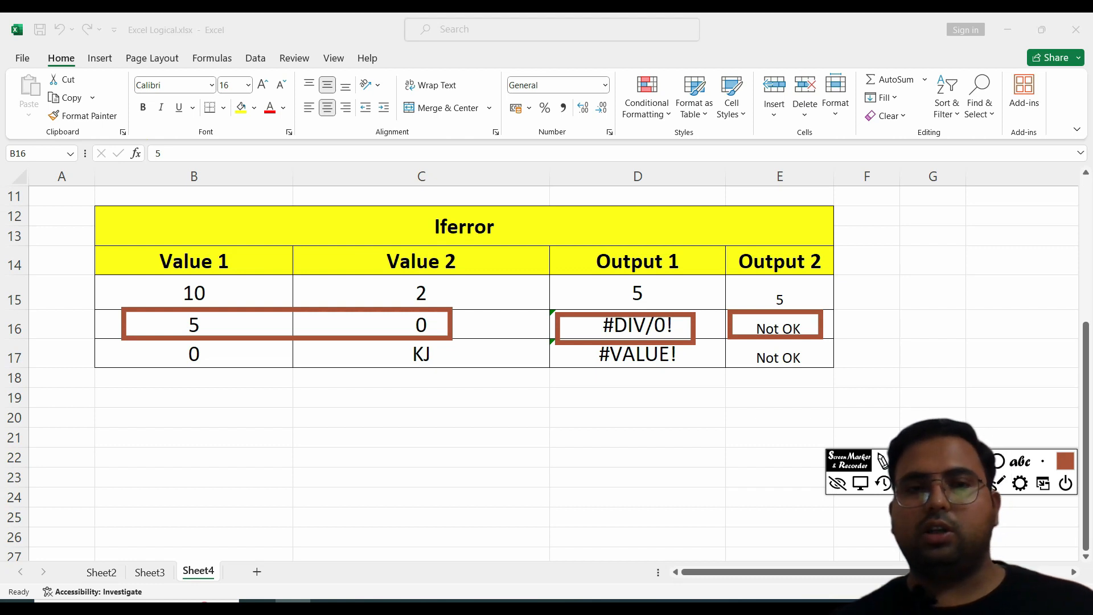
{"action": "mouse_move", "coordinate": [133, 343]}
{"action": "left_mouse_down"}
{"action": "mouse_move", "coordinate": [234, 373]}
{"action": "mouse_move", "coordinate": [465, 377]}
{"action": "left_mouse_up"}
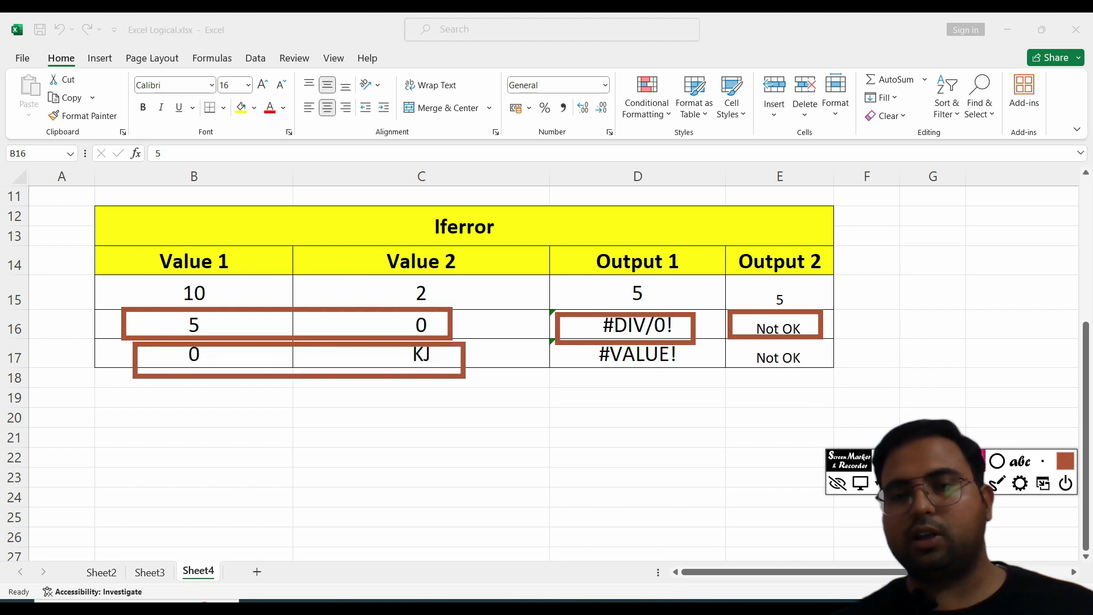
{"action": "left_click_drag", "start_coordinate": [552, 345], "coordinate": [696, 382]}
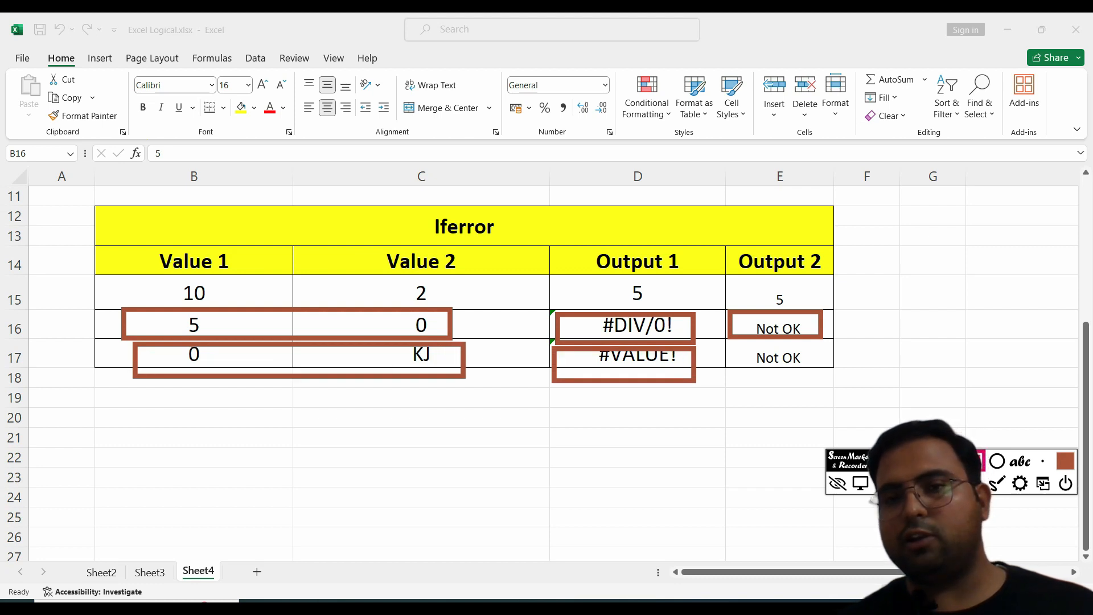
{"action": "left_click_drag", "start_coordinate": [728, 339], "coordinate": [752, 356]}
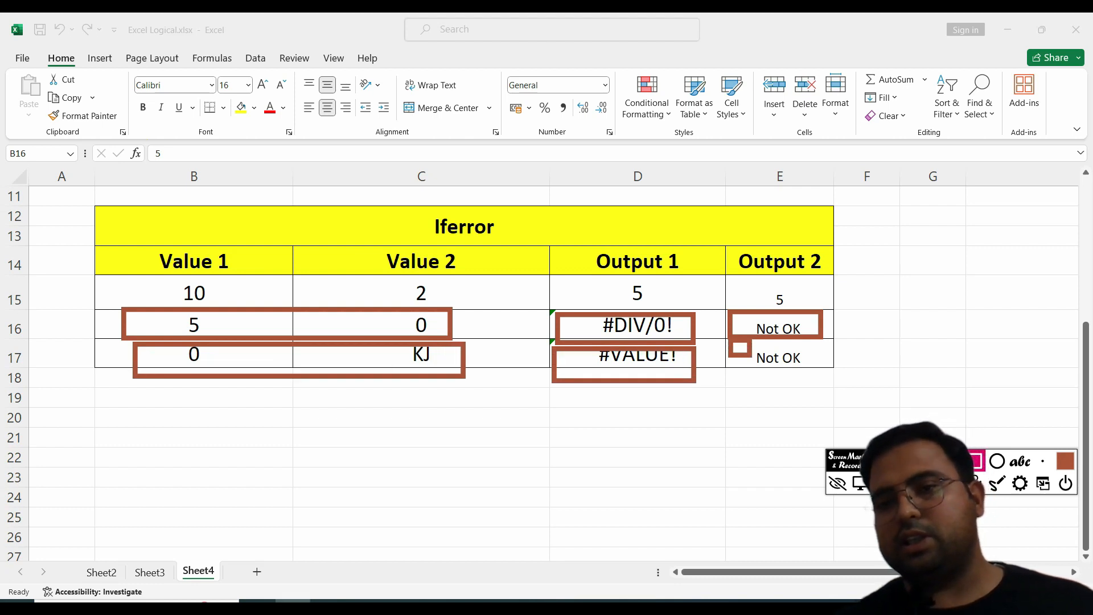
{"action": "key", "text": "Escape"}
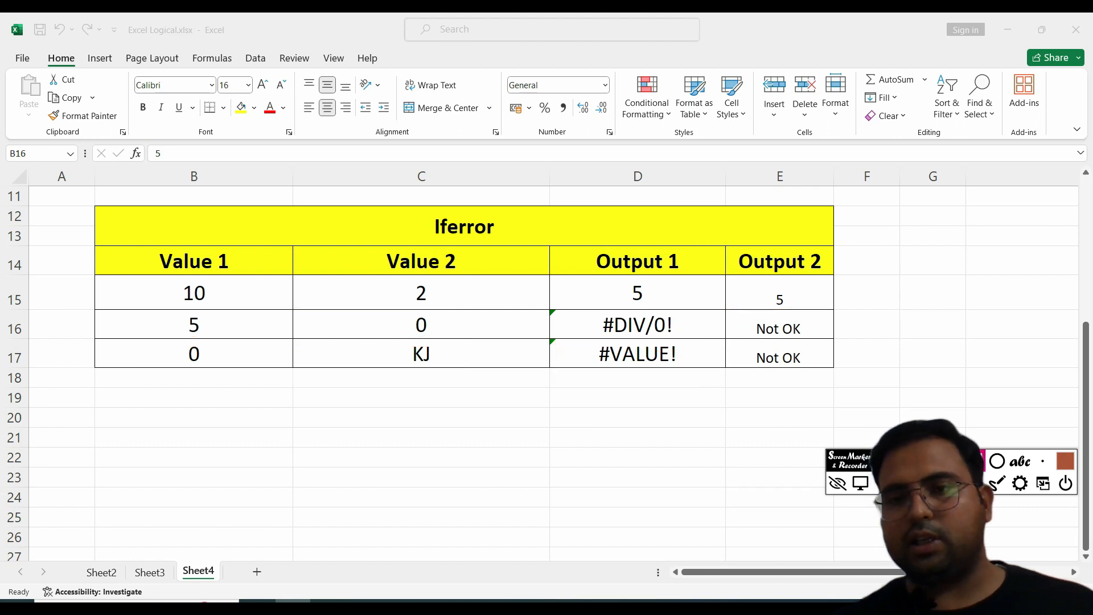
{"action": "left_click_drag", "start_coordinate": [550, 297], "coordinate": [706, 370]}
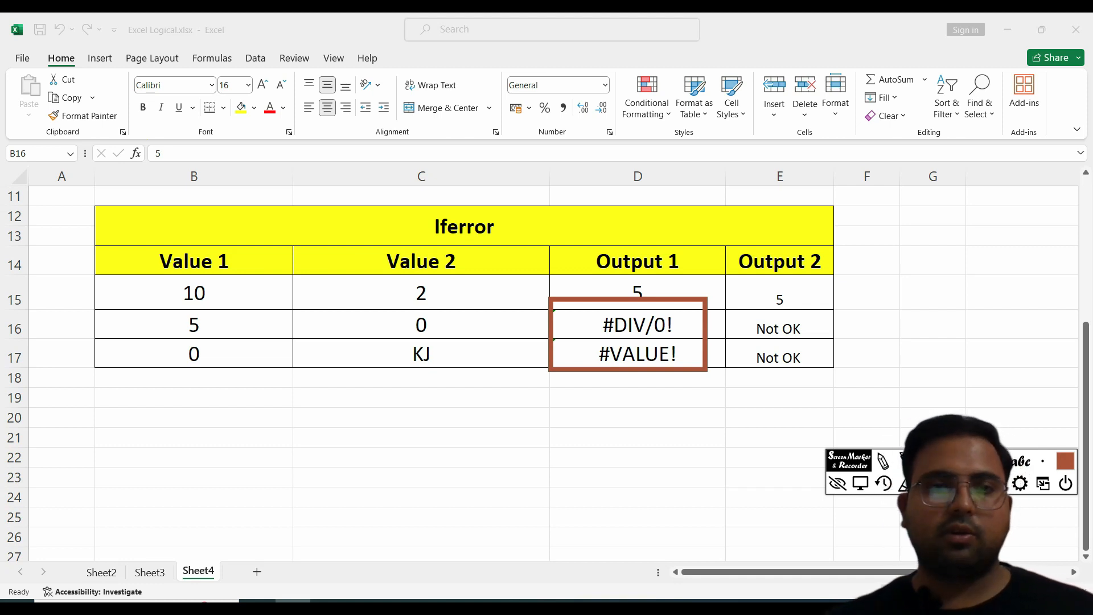
{"action": "left_click_drag", "start_coordinate": [734, 307], "coordinate": [843, 385]}
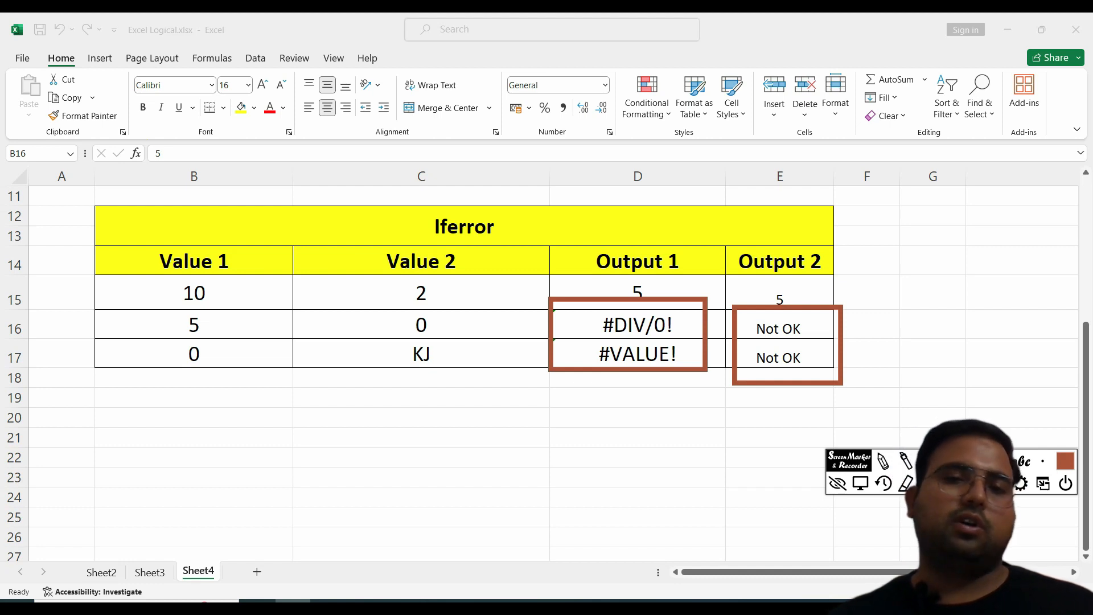
Step: Switch to Sheet2 with the formula summary and truth tables
{"action": "left_click", "coordinate": [608, 434]}
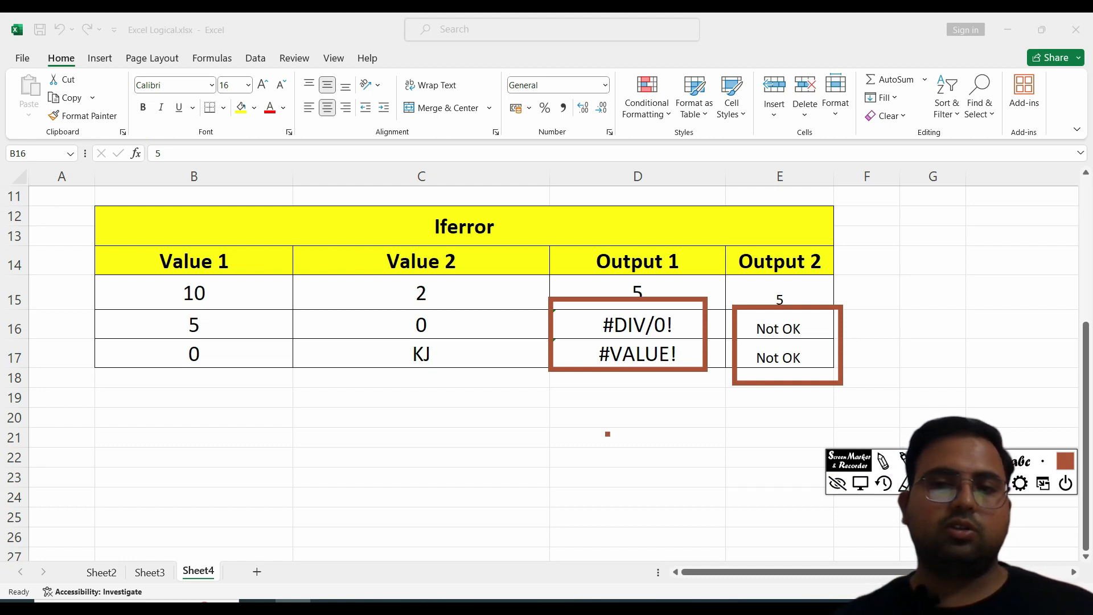
{"action": "left_click", "coordinate": [906, 483]}
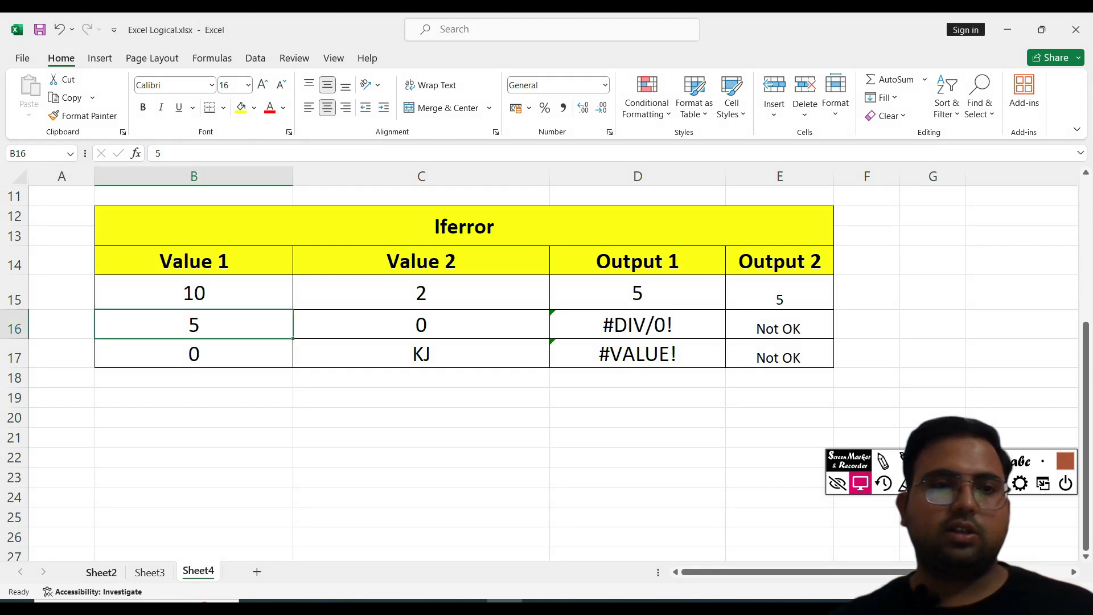
{"action": "left_click", "coordinate": [102, 572]}
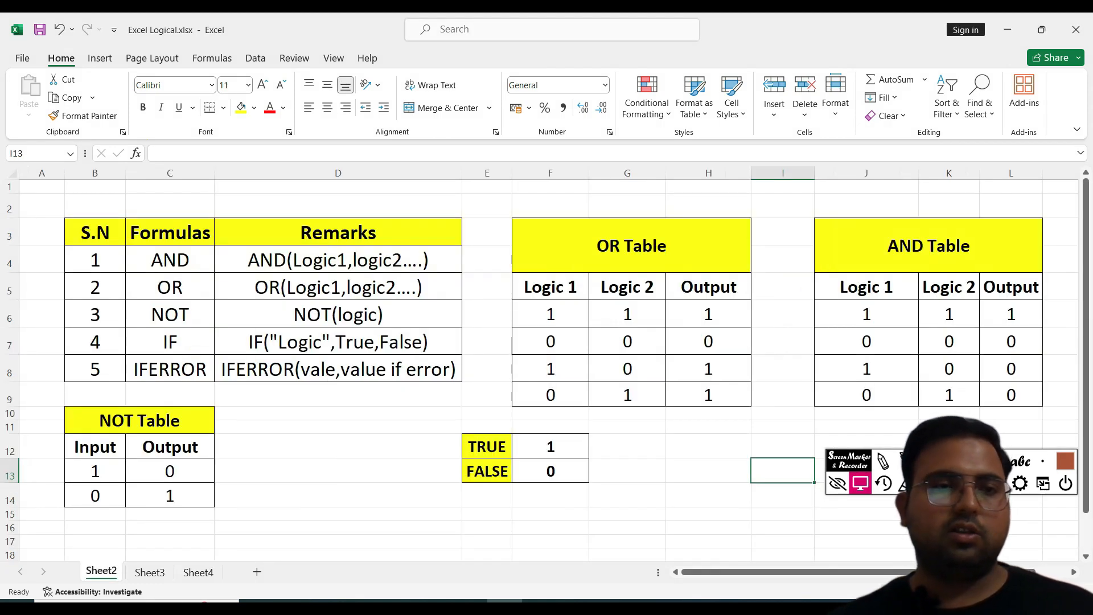